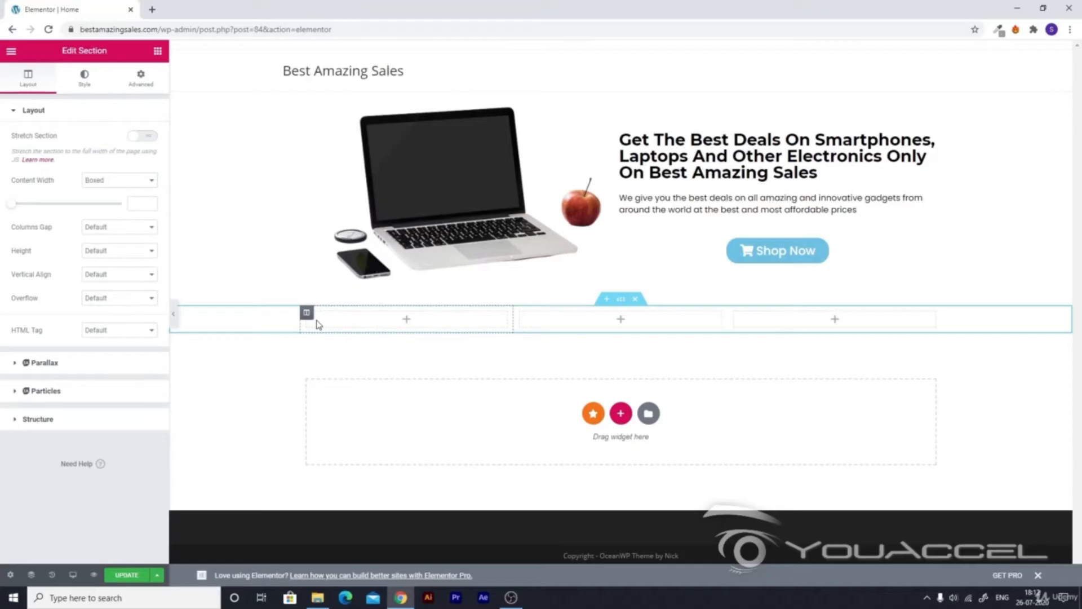
- Build an inner section in the row's first column, with an Icon widget beside a Heading widget
click(158, 52)
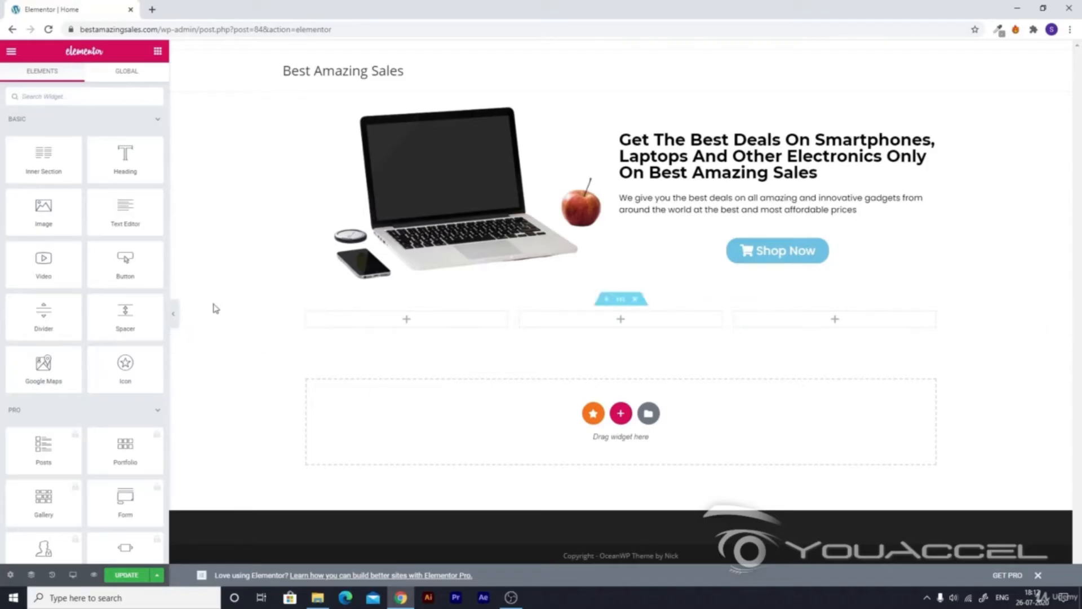
drag(42, 165, 406, 326)
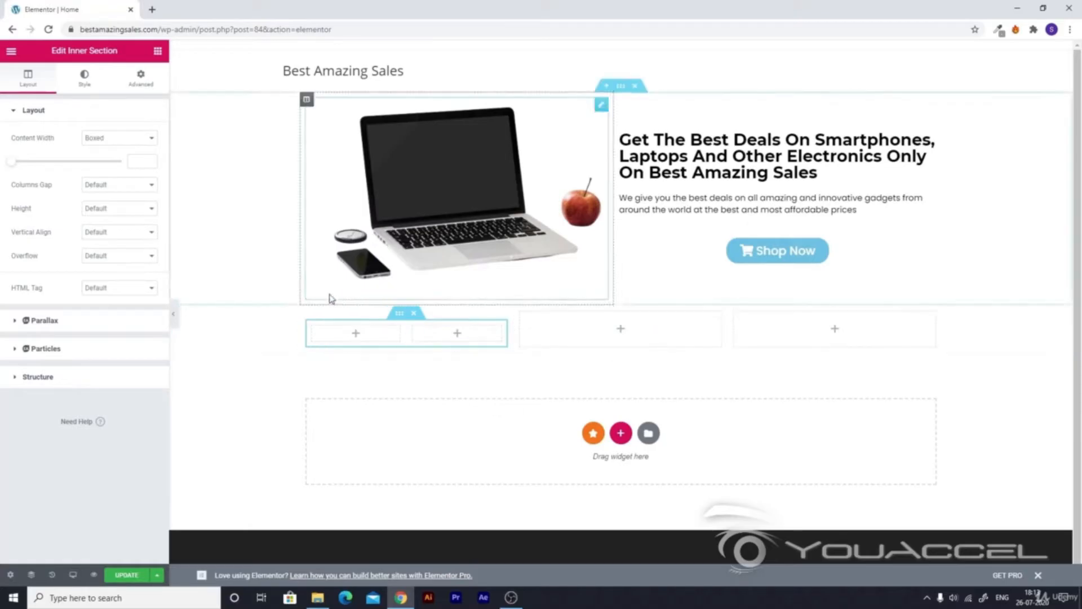
click(157, 51)
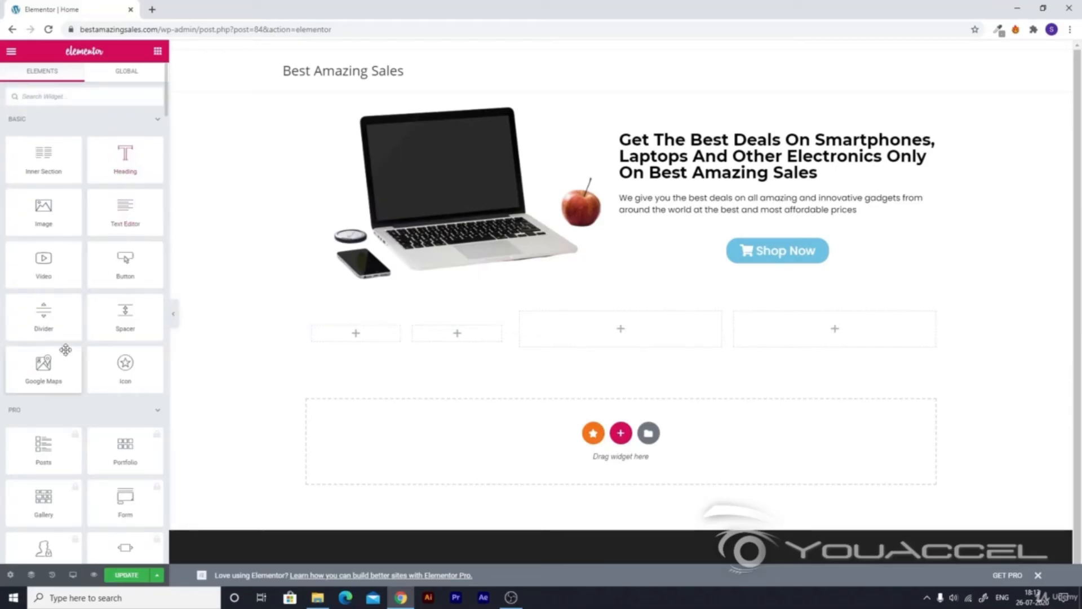
drag(146, 371, 359, 337)
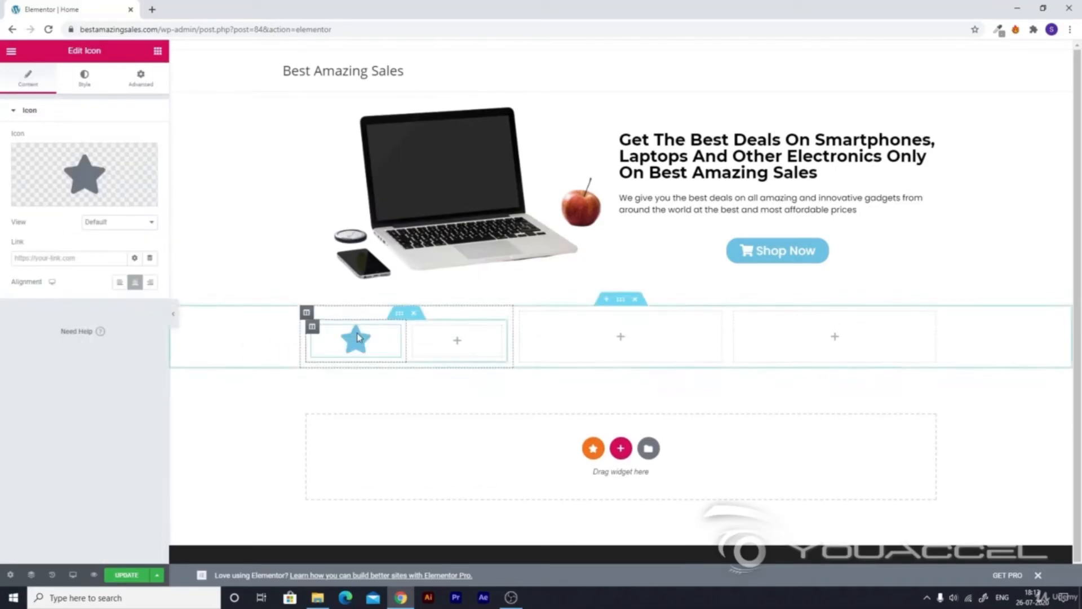
click(157, 52)
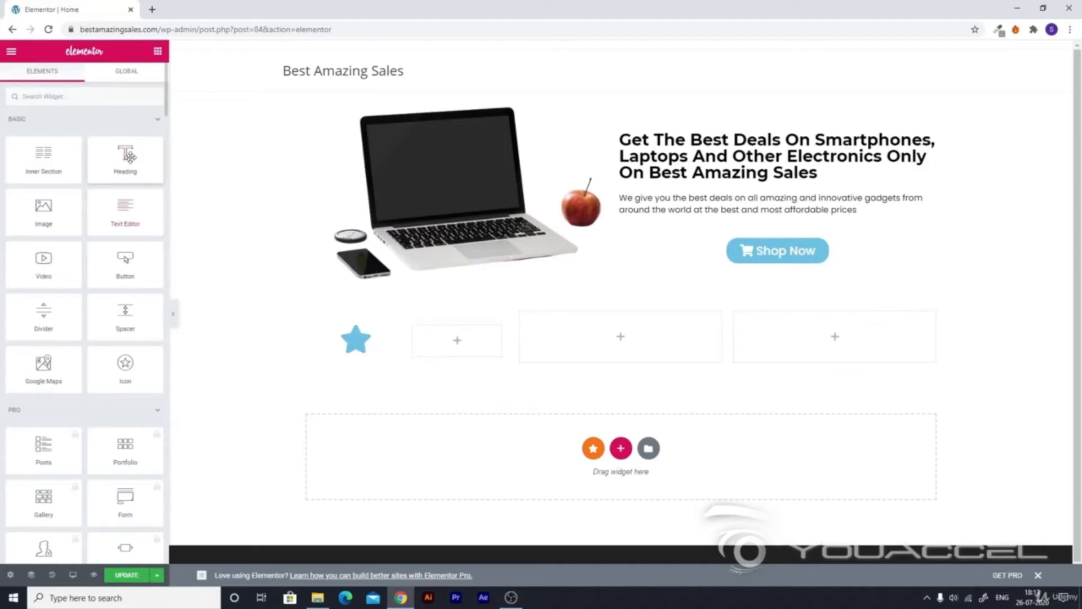
drag(126, 159, 461, 347)
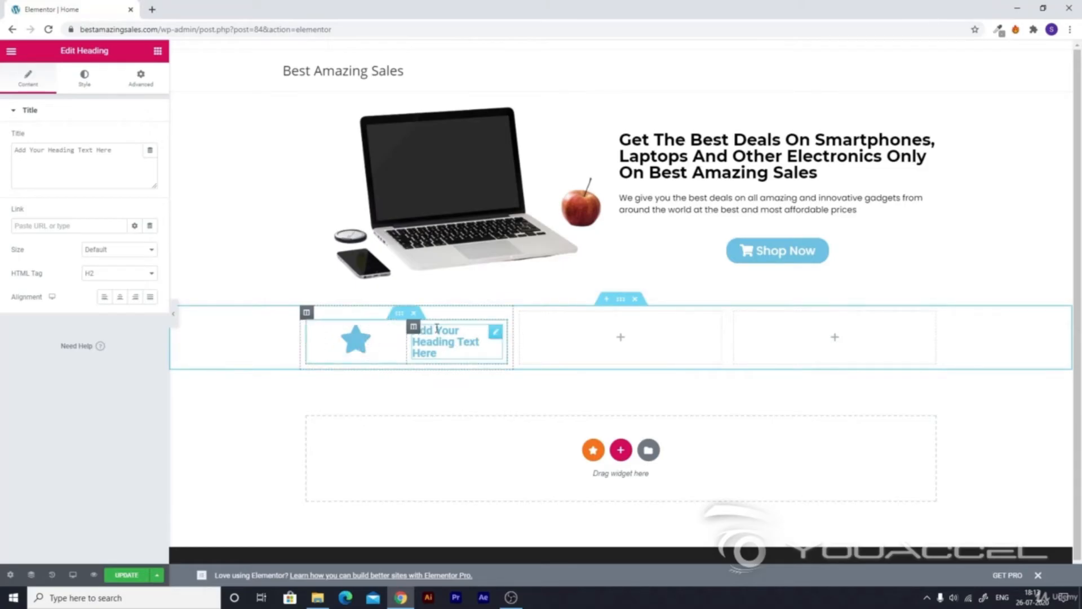
- Replace the star icon with the outlined money bill icon, searching the icon library for "mone"
click(347, 346)
mouse_move(63, 180)
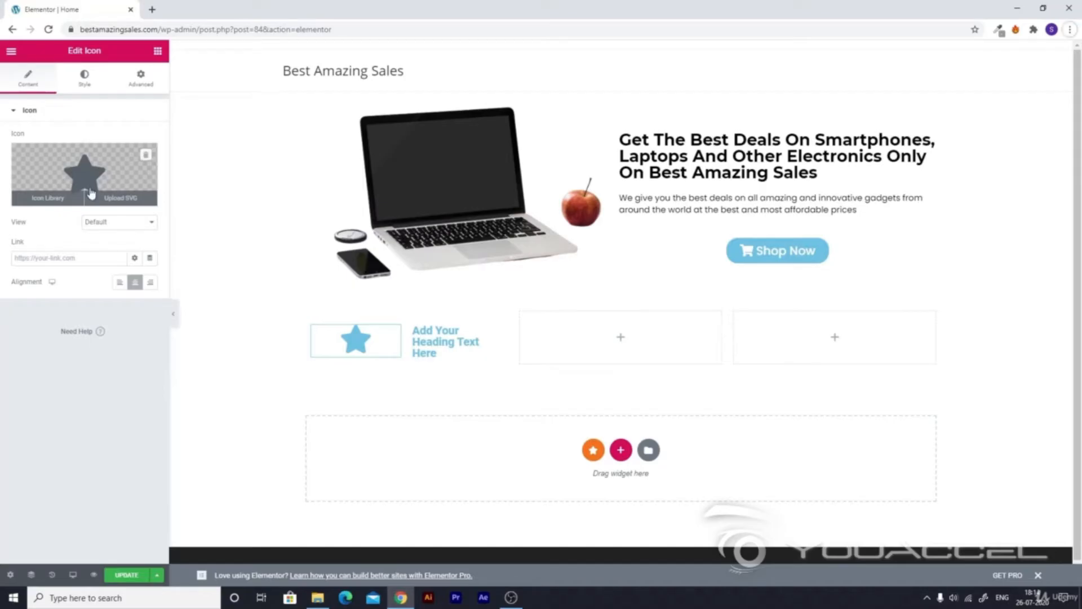
click(50, 198)
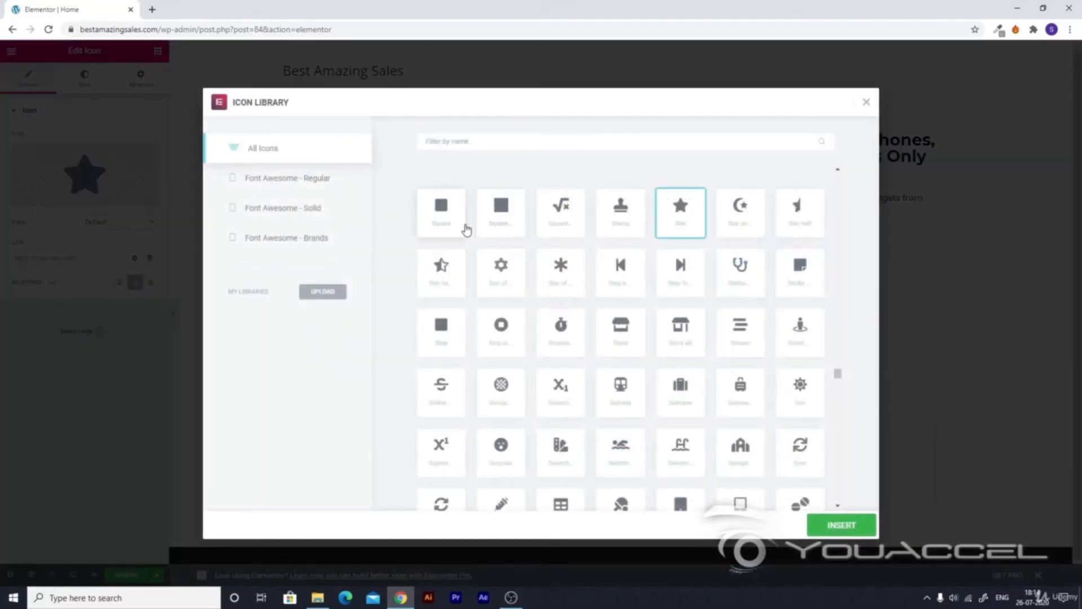
click(560, 147)
text(grap)
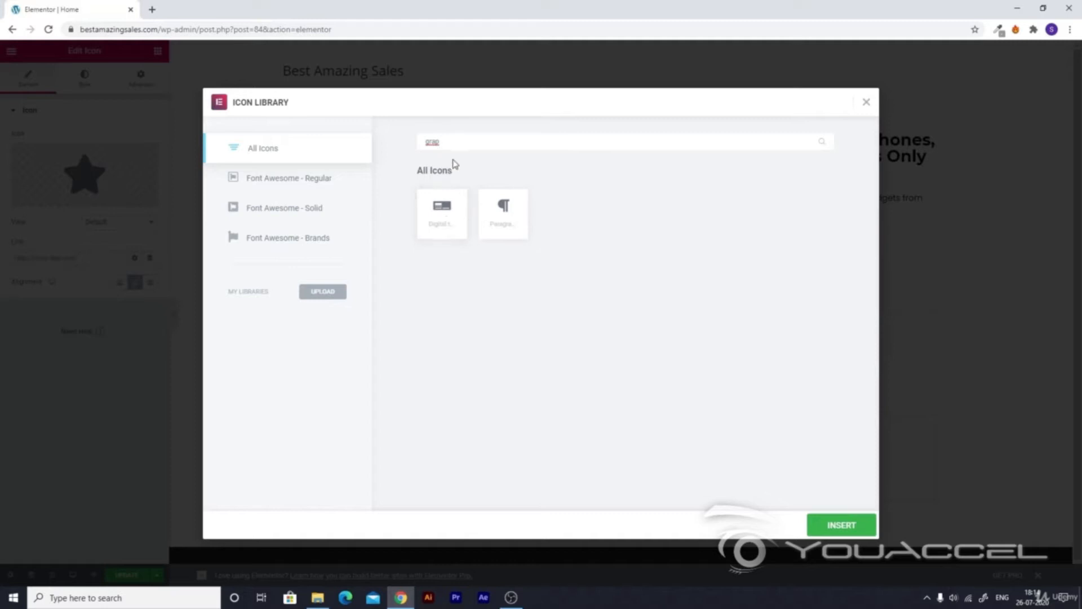
drag(443, 145, 425, 146)
key(BackSpace)
text(mone)
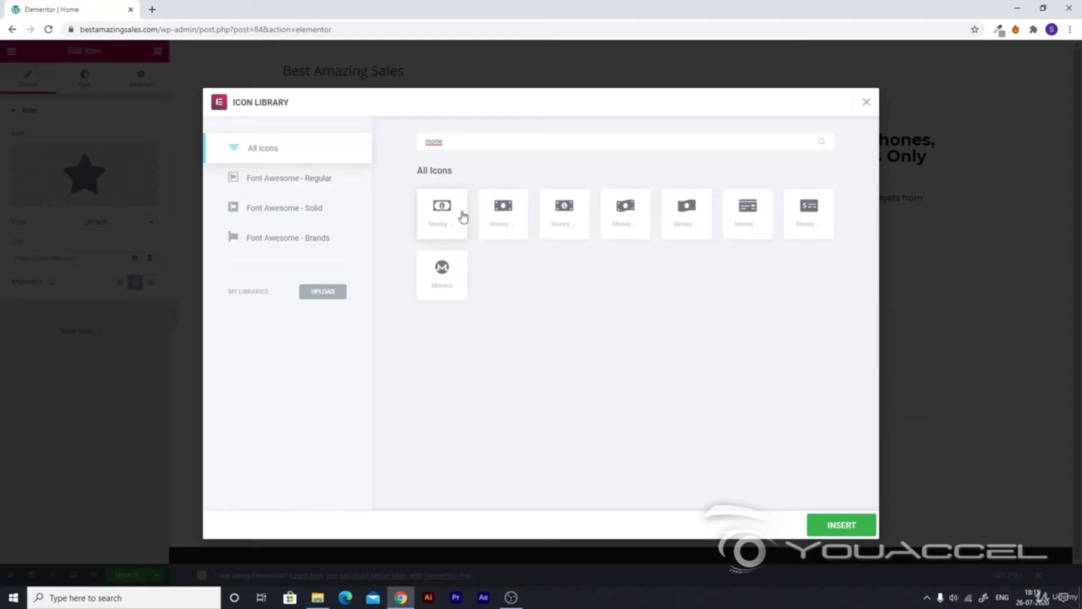
click(441, 226)
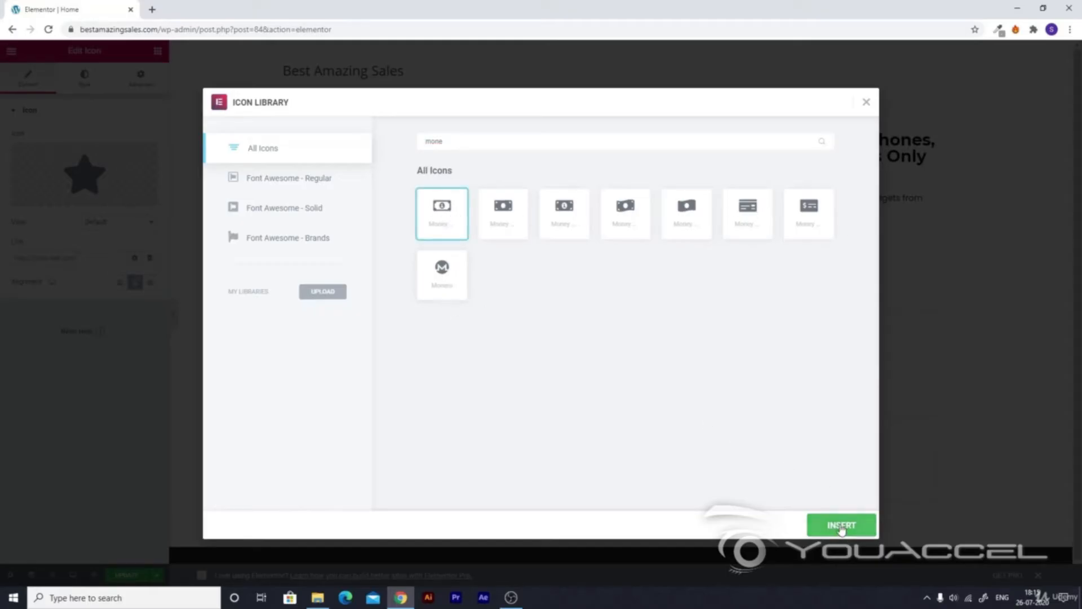
click(840, 527)
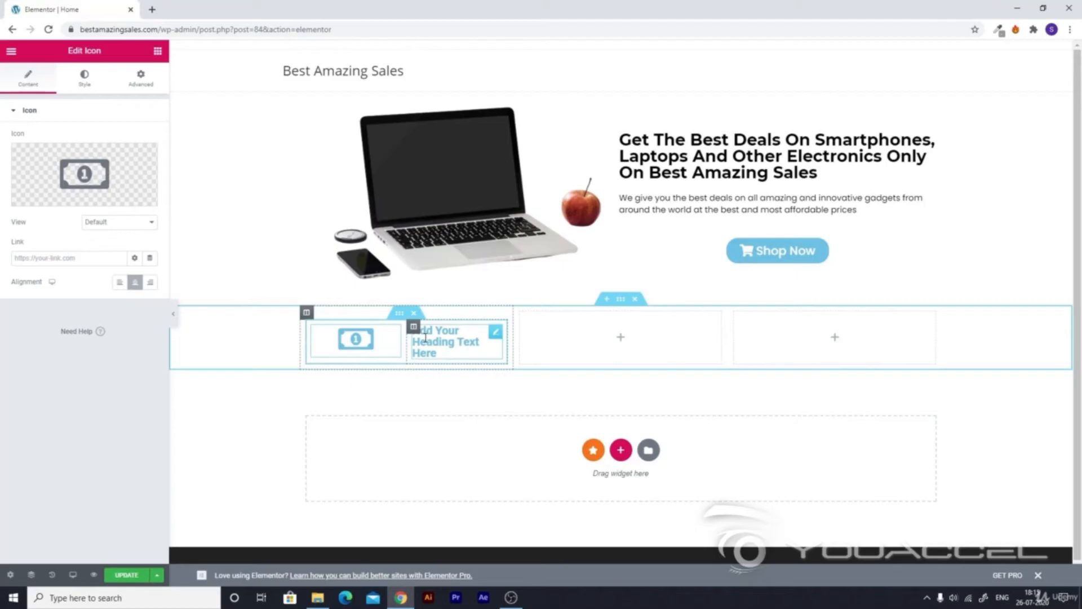
- Set the first column's heading text to "Best Deals on Electronics"
click(449, 339)
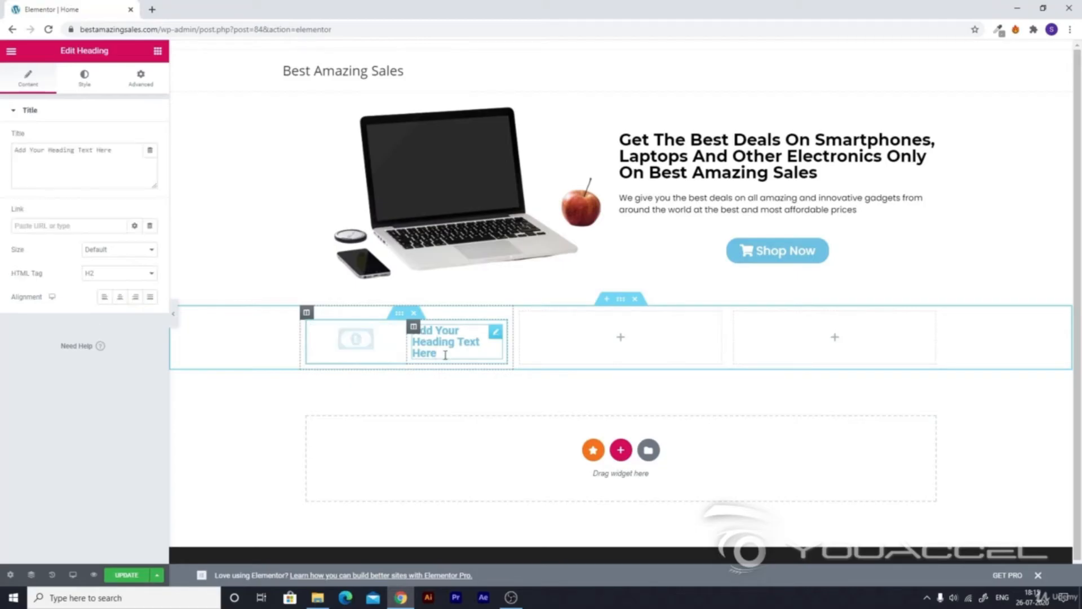
drag(125, 157, 3, 147)
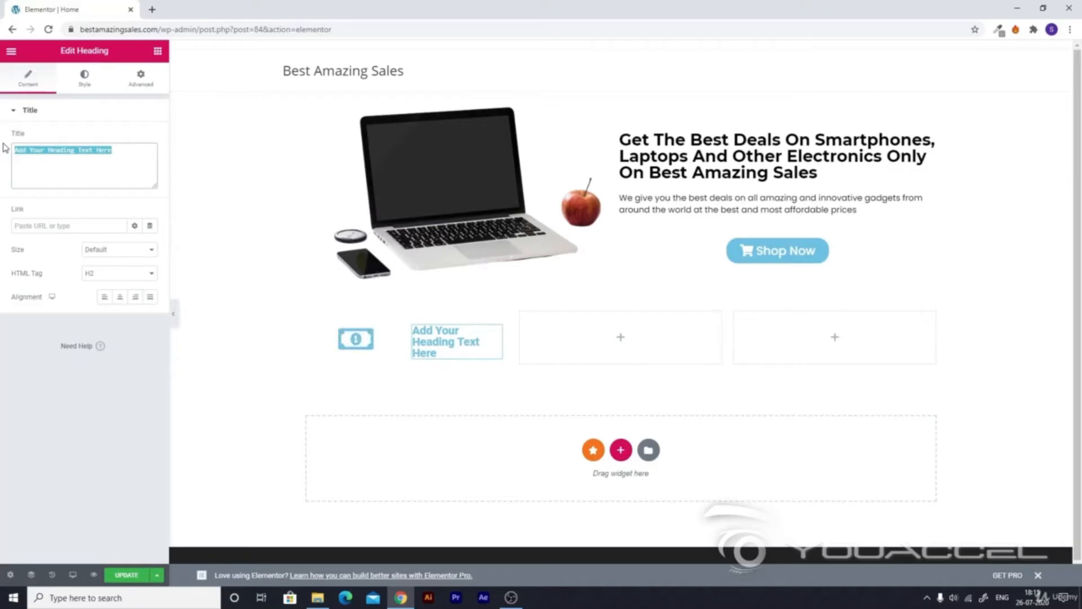
text(Best D)
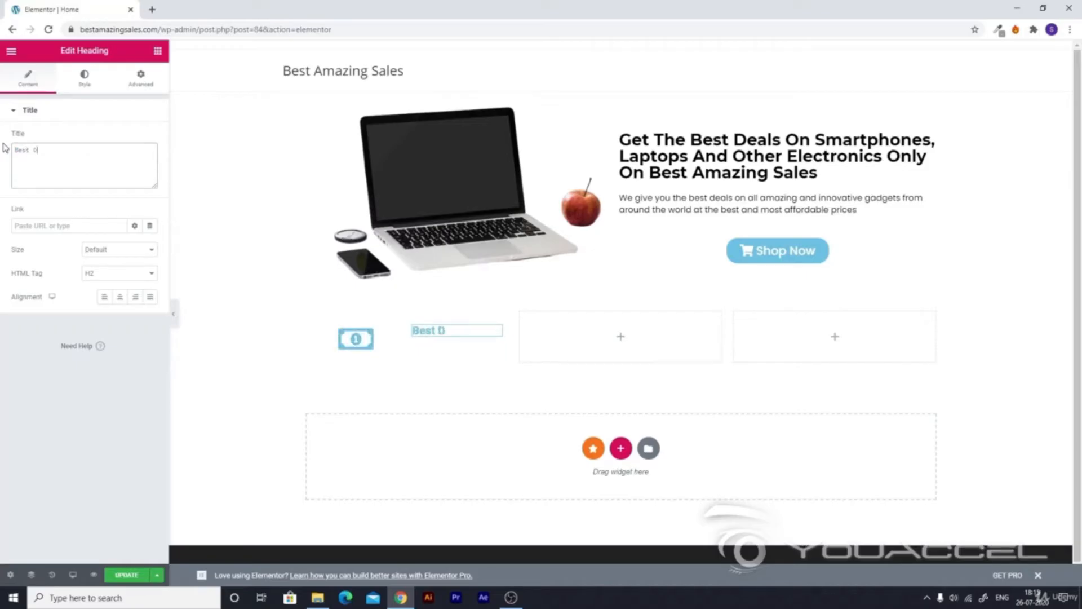
text(eals on Elec)
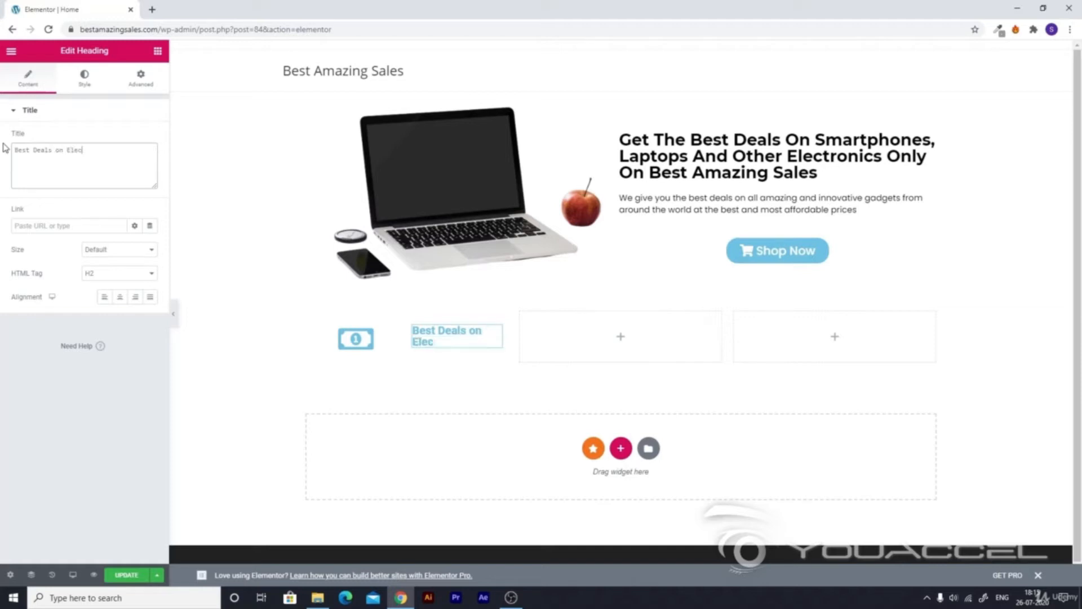
text(tronics)
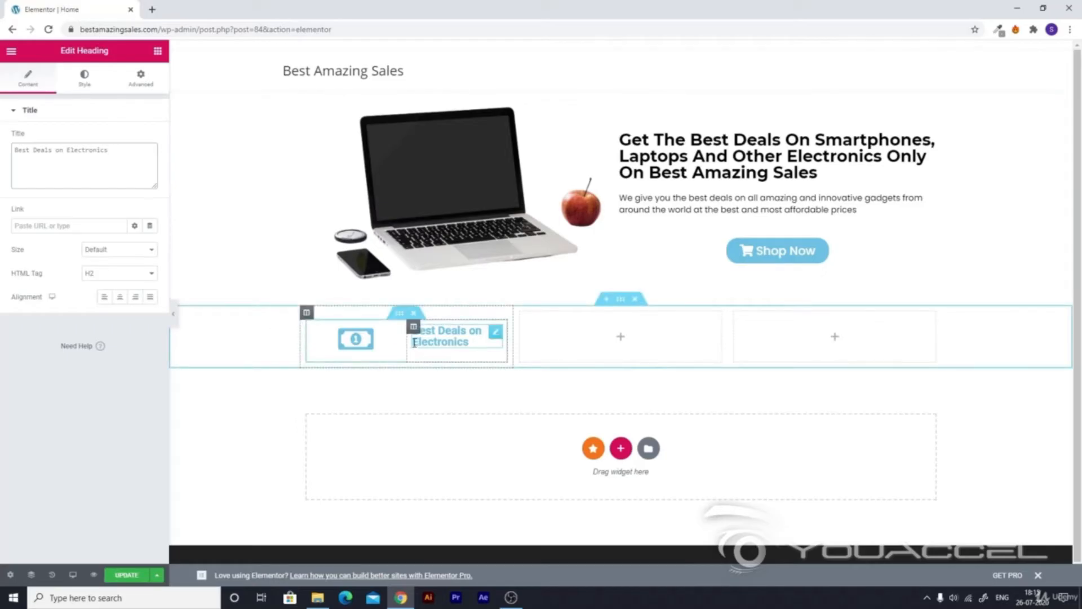
- Duplicate the icon-and-heading inner section twice, placing one copy in the second column and one in the third
click(399, 314)
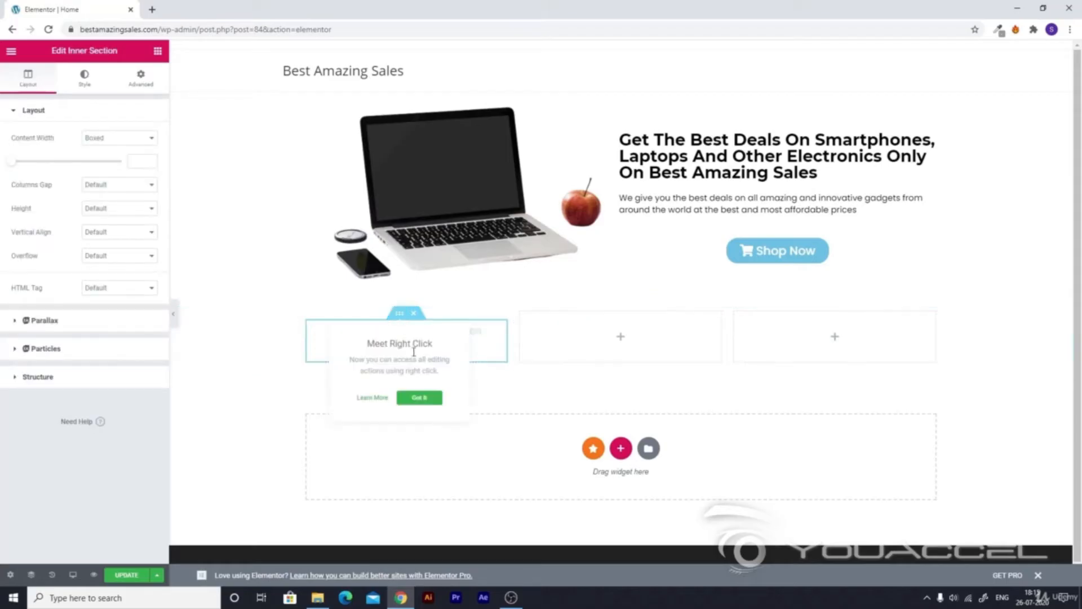
click(423, 397)
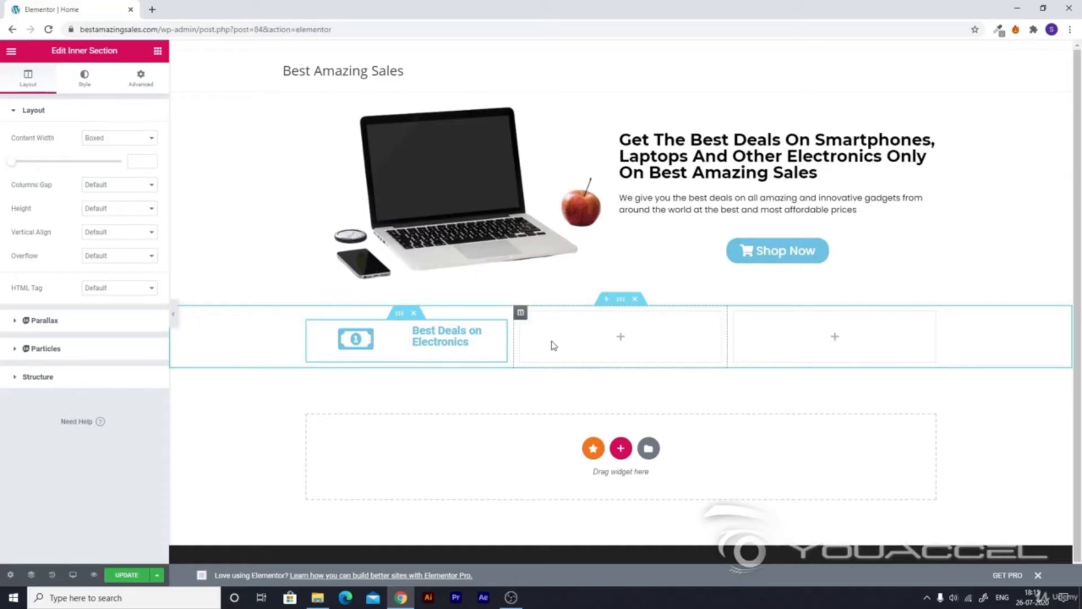
key(ctrl+d)
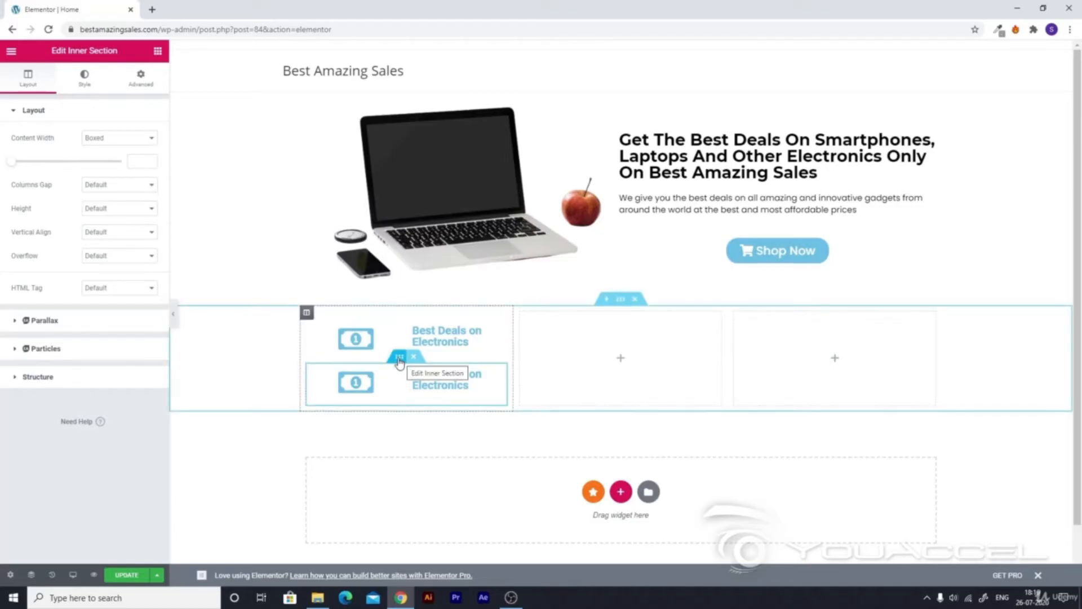
drag(401, 362, 615, 321)
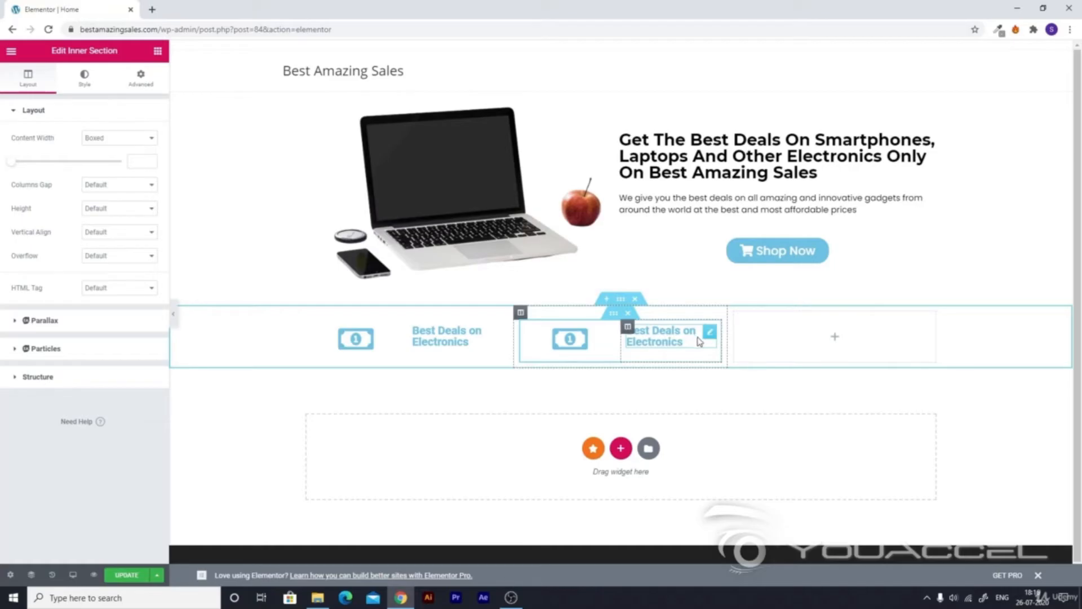
key(ctrl+d)
drag(613, 363, 845, 344)
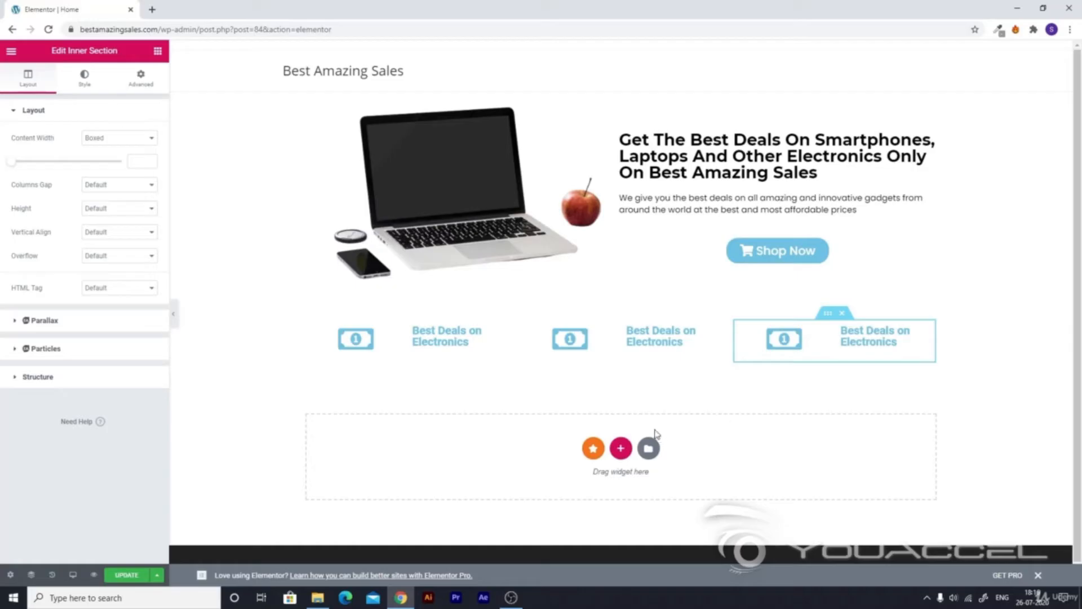
- Replace the second column's money icon with the shopping cart plus icon, searching the icon library for "cart"
click(586, 347)
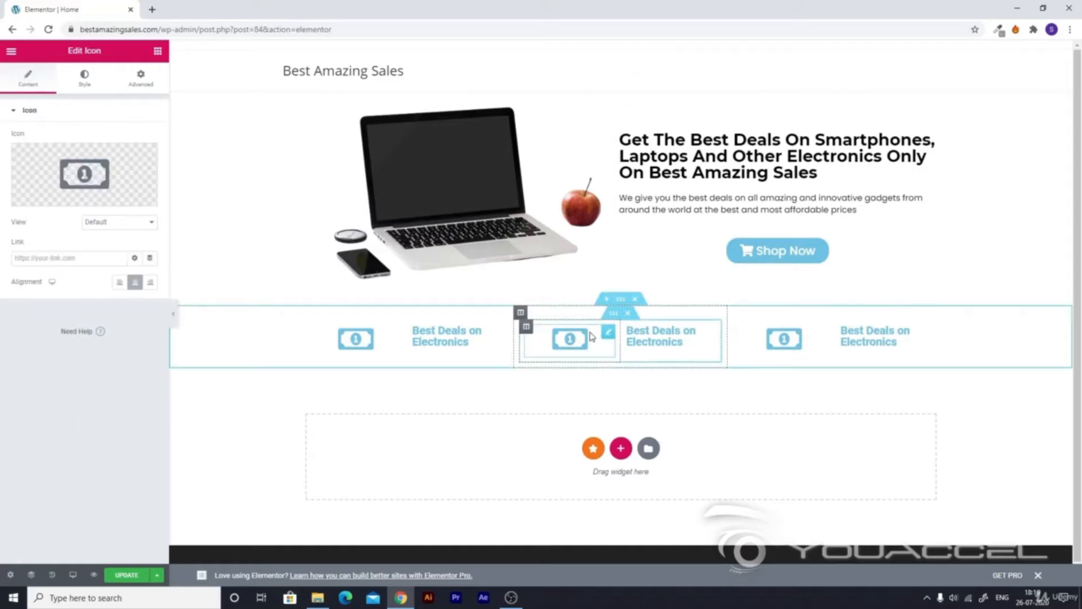
click(48, 195)
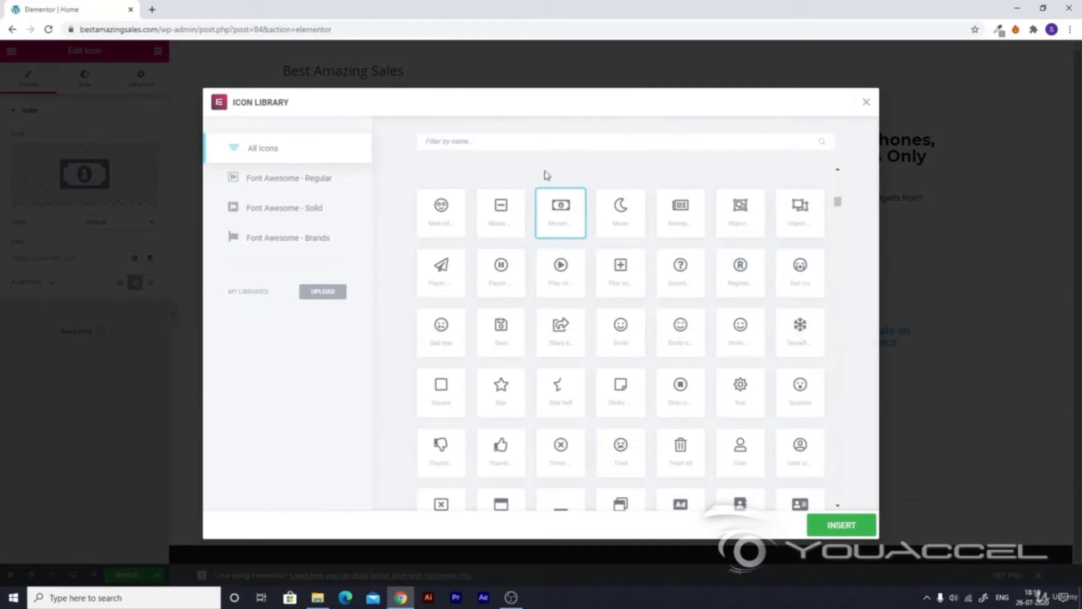
text(cart)
click(516, 221)
click(840, 524)
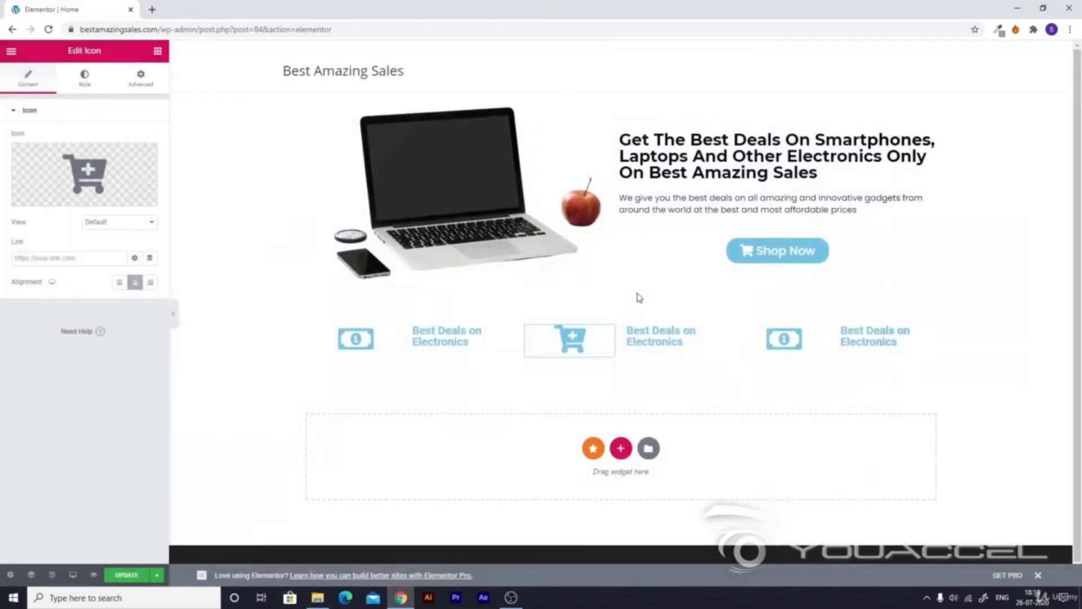
- Set the second column's heading text to "100% Money Back Gurantee"
click(661, 336)
click(125, 150)
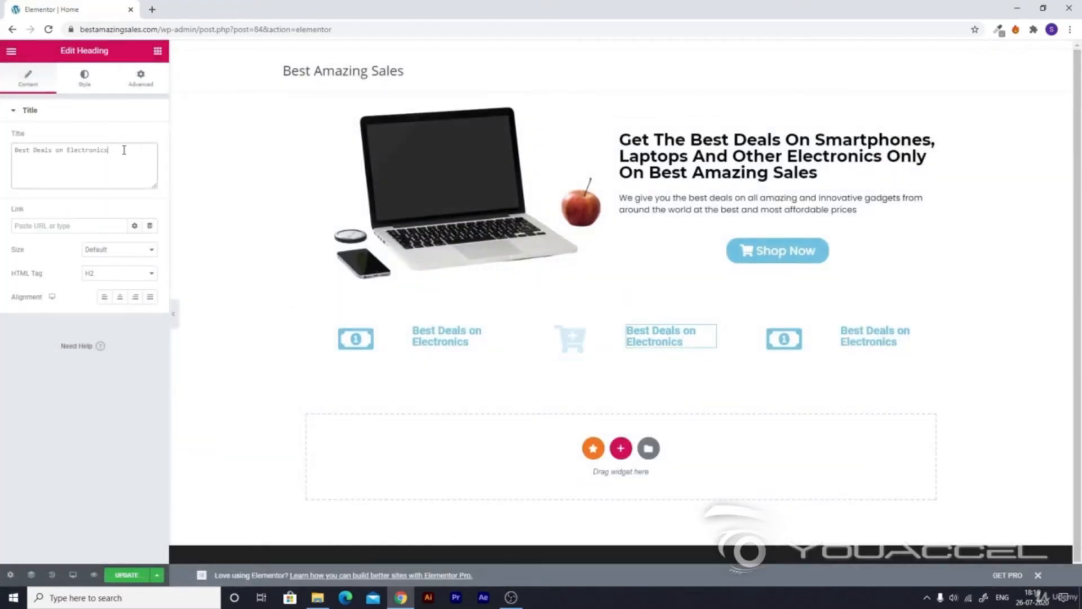
drag(125, 149, 3, 161)
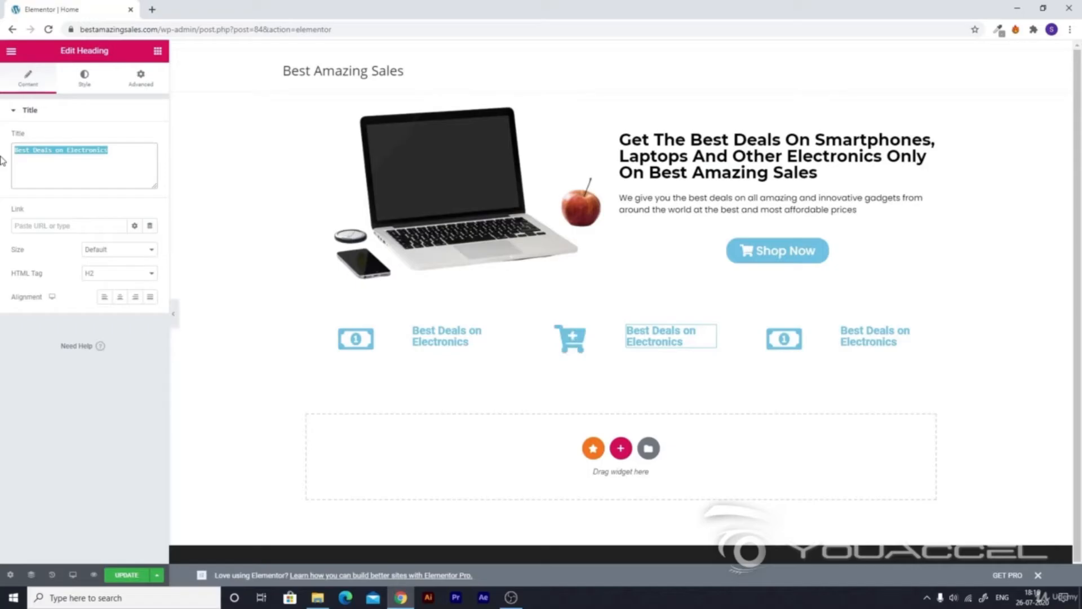
text(Amazon)
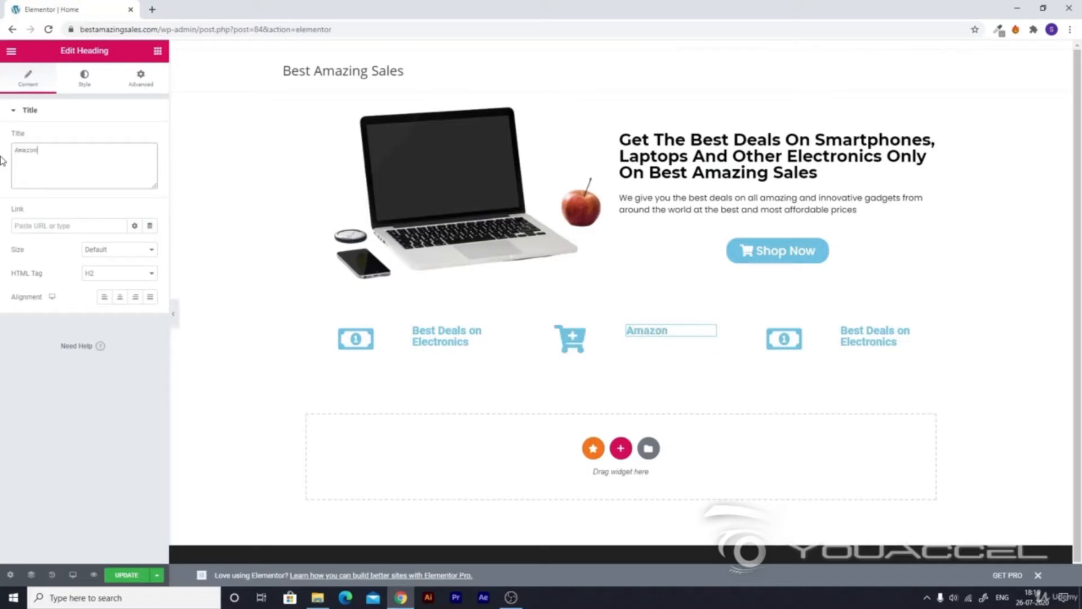
key(BackSpace)
key(BackSpace)
key(BackSpace)
key(BackSpace)
key(BackSpace)
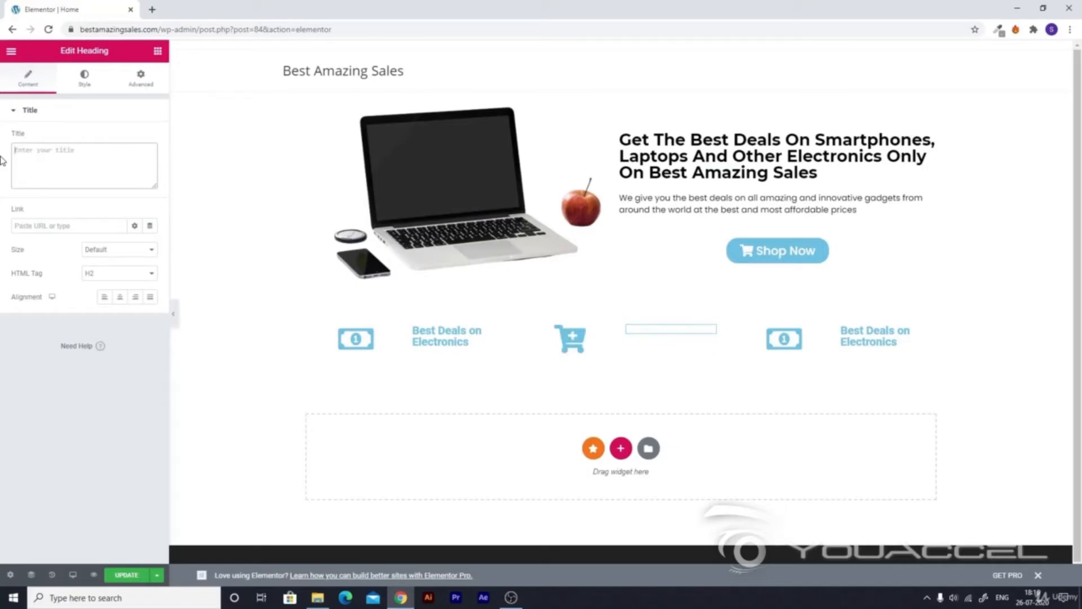
text(100)
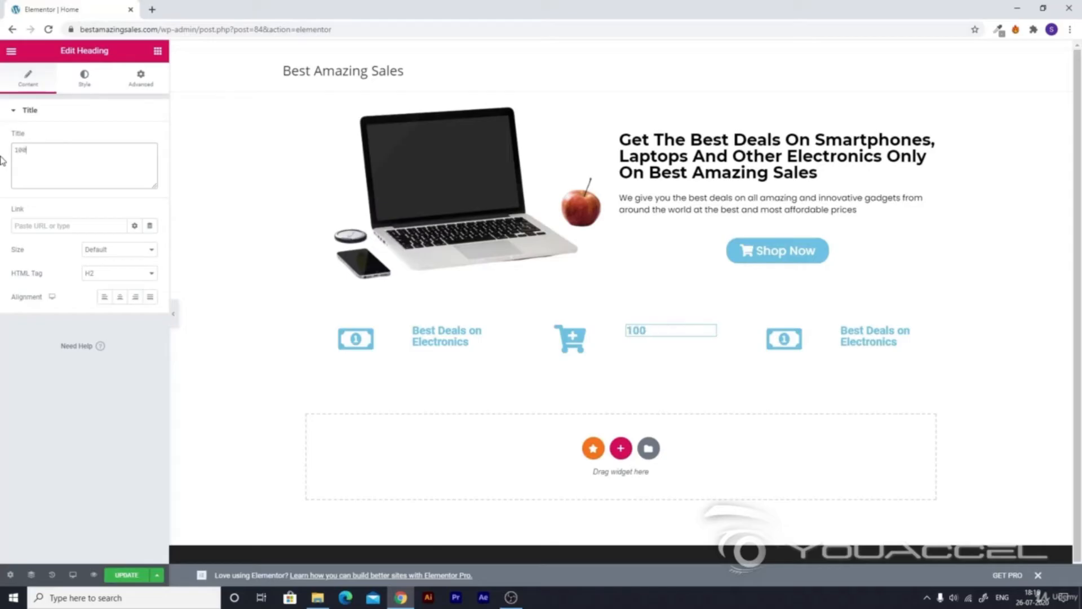
text(% Money Back Gurantee)
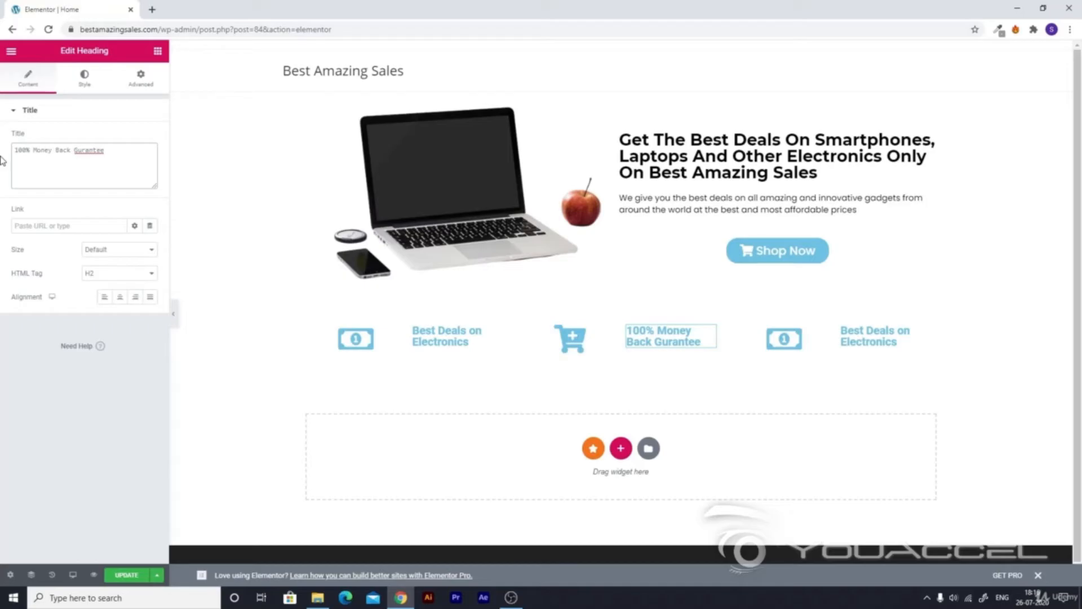
- Replace the third column's money icon with the outlined thumbs-up icon from the icon library
click(762, 337)
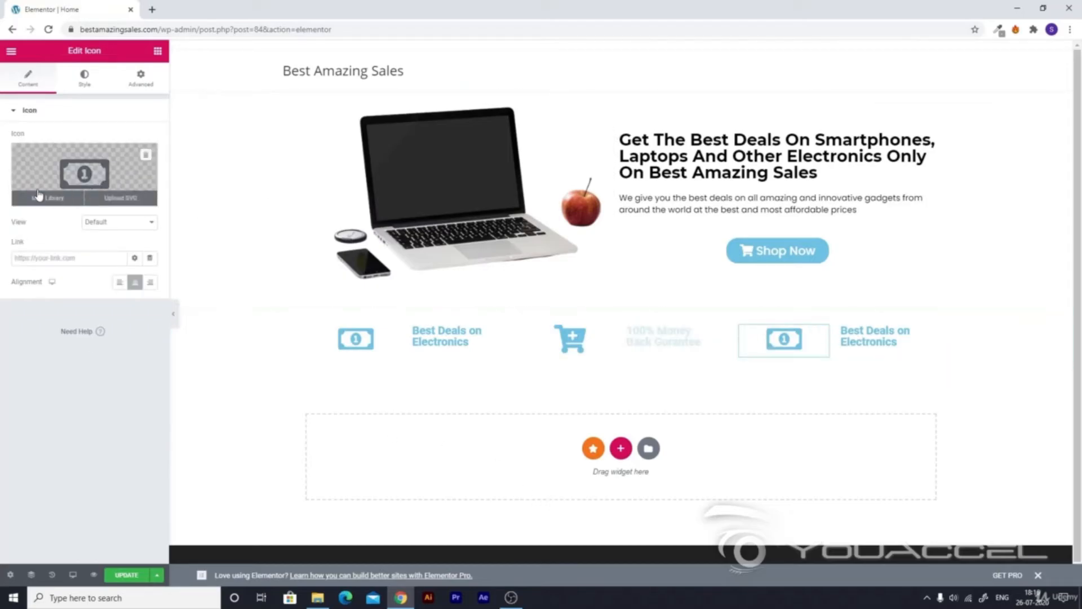
click(45, 198)
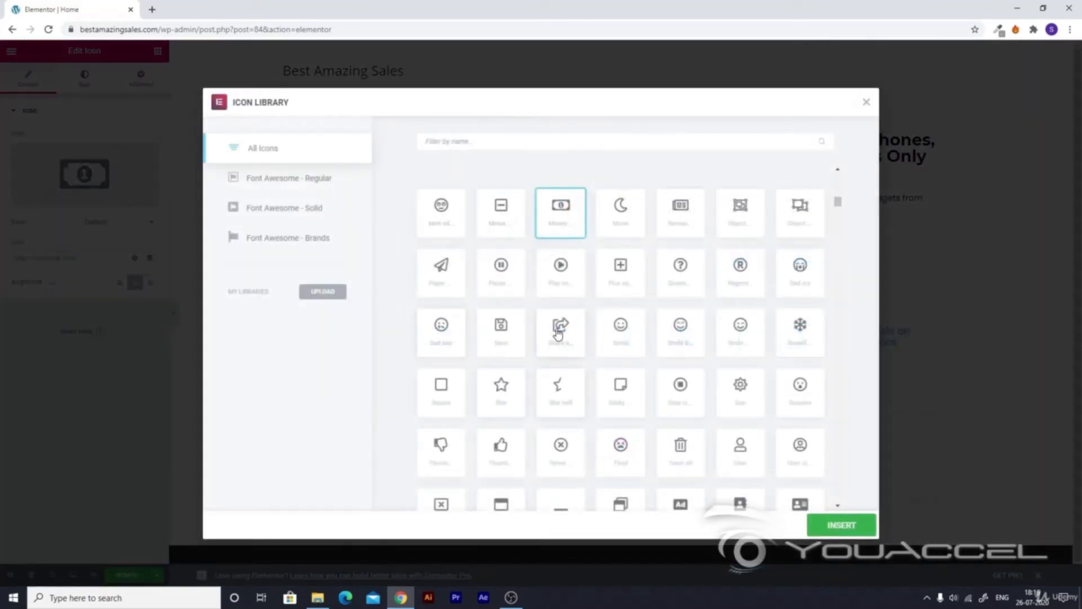
scroll(558, 333, down, 2)
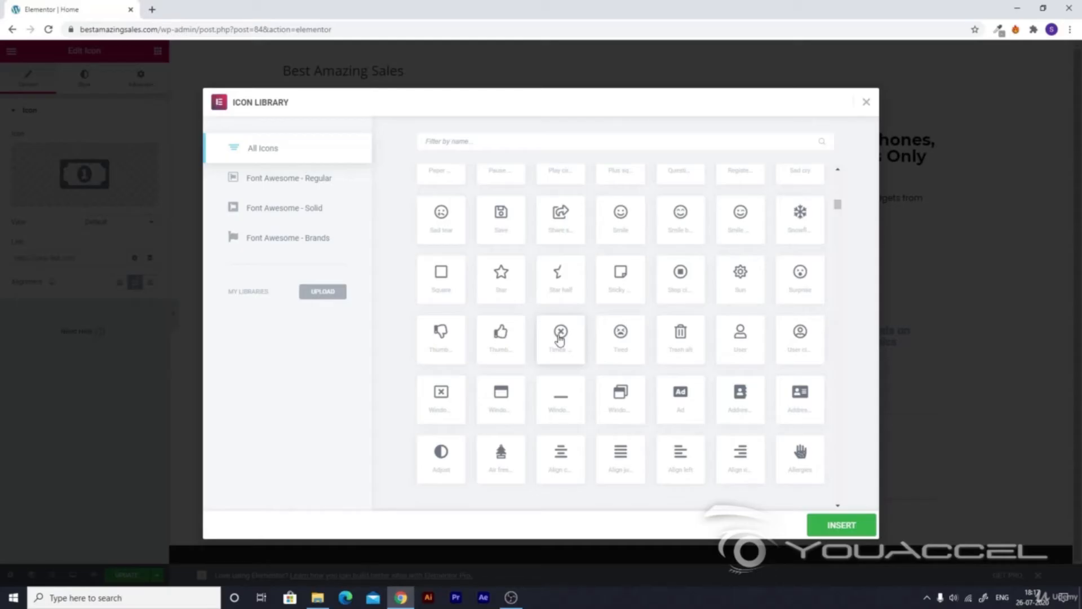
key(alt)
click(484, 336)
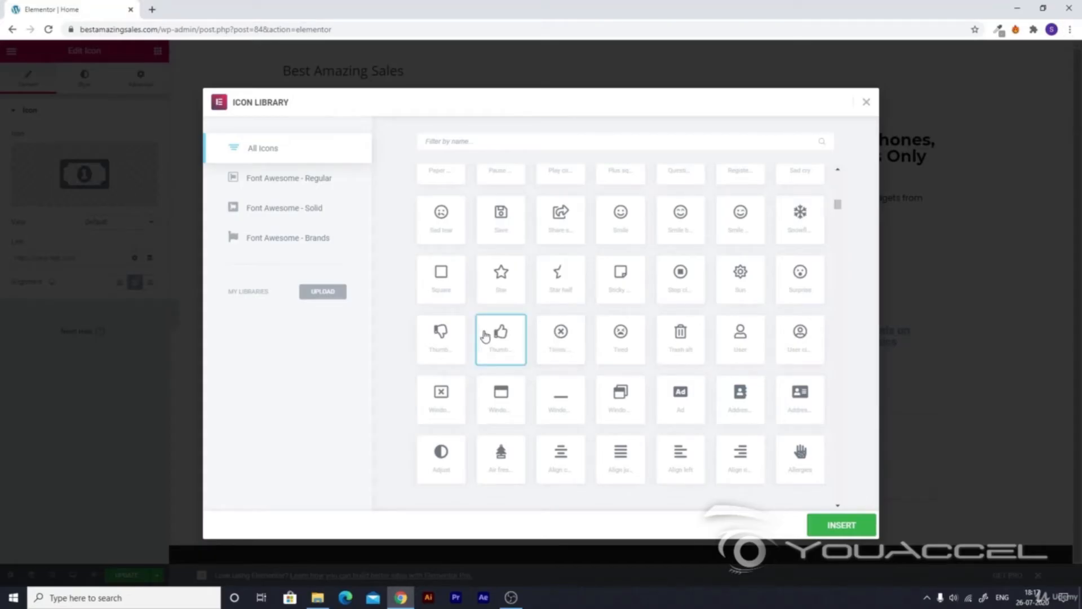
click(851, 527)
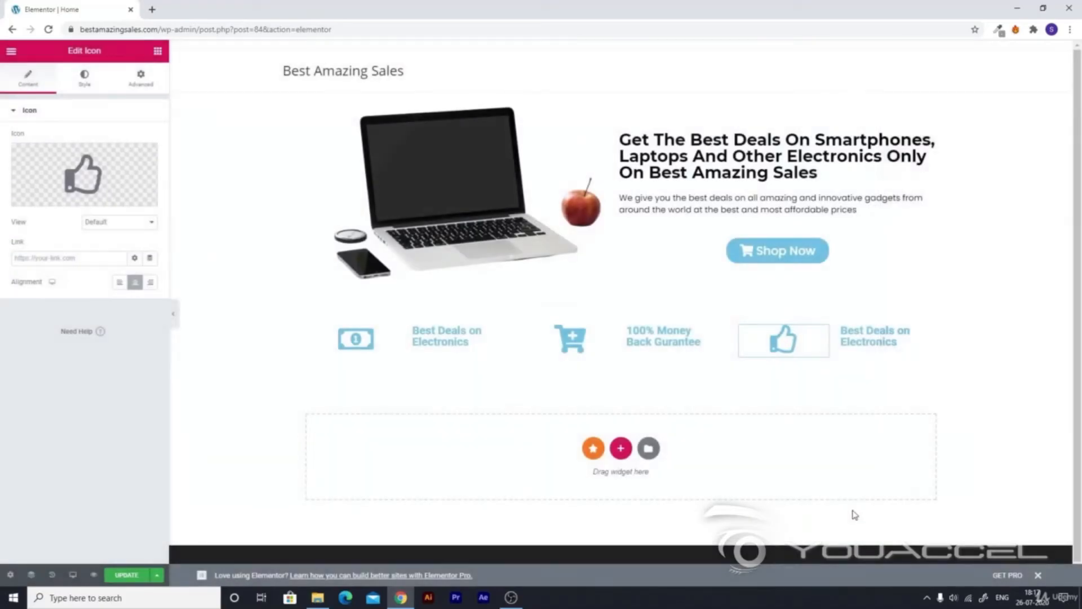
- Set the third column's heading text to "High Quality Products vetted by our Trust & Safety Team"
click(876, 336)
drag(108, 150, 8, 158)
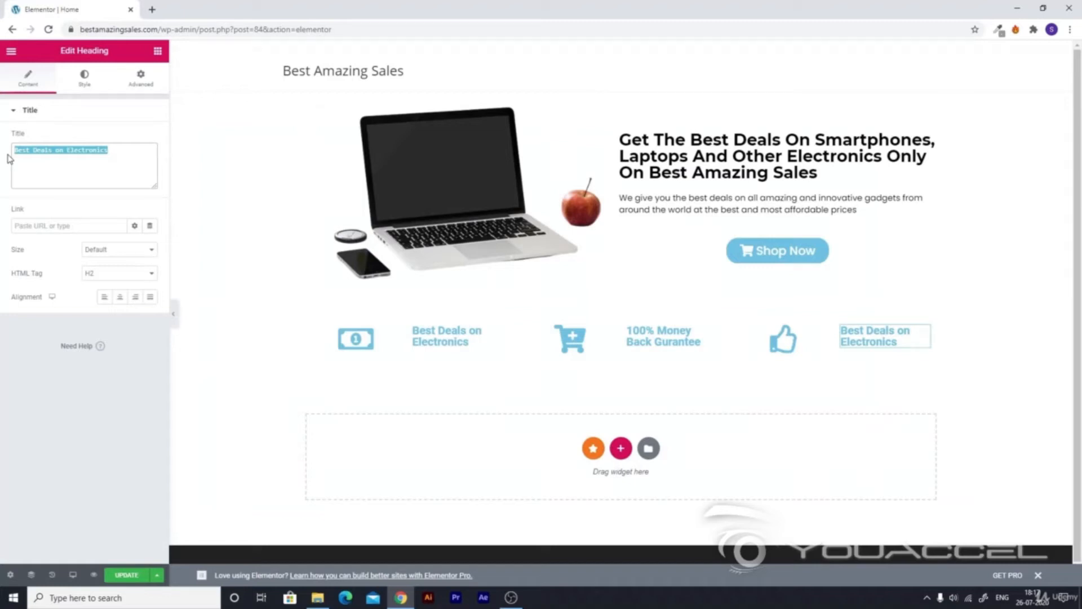
text(Bes)
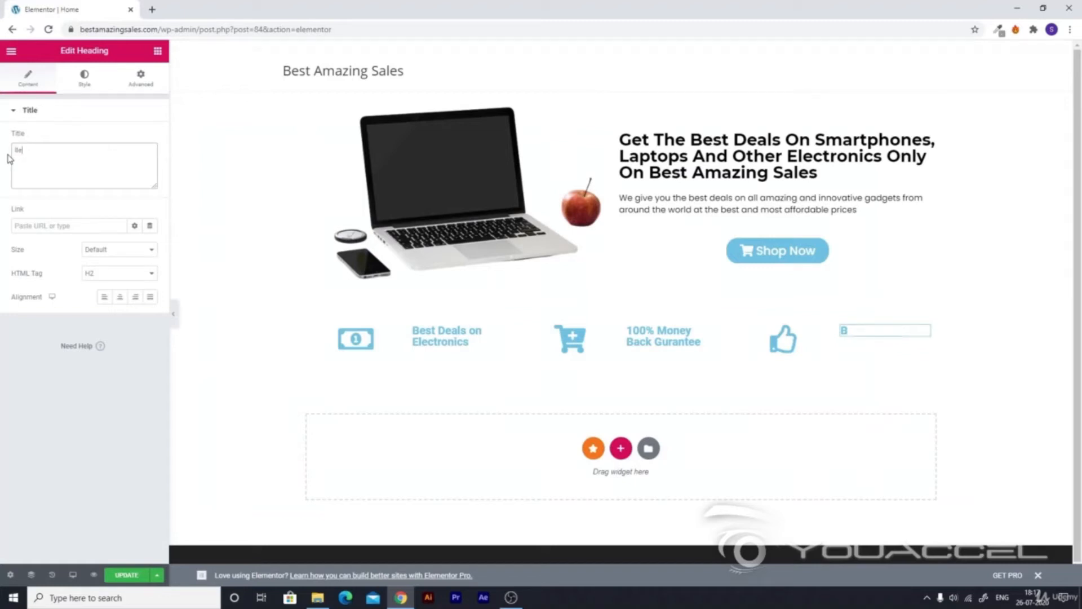
key(BackSpace)
key(BackSpace)
key(BackSpace)
text(High Quality)
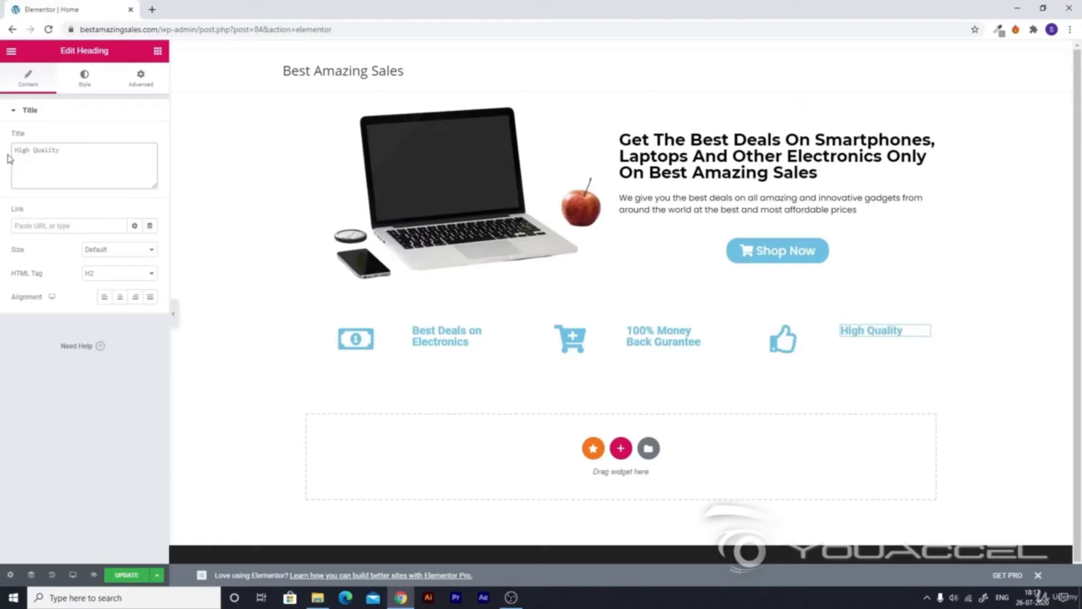
text( Products vetted vy)
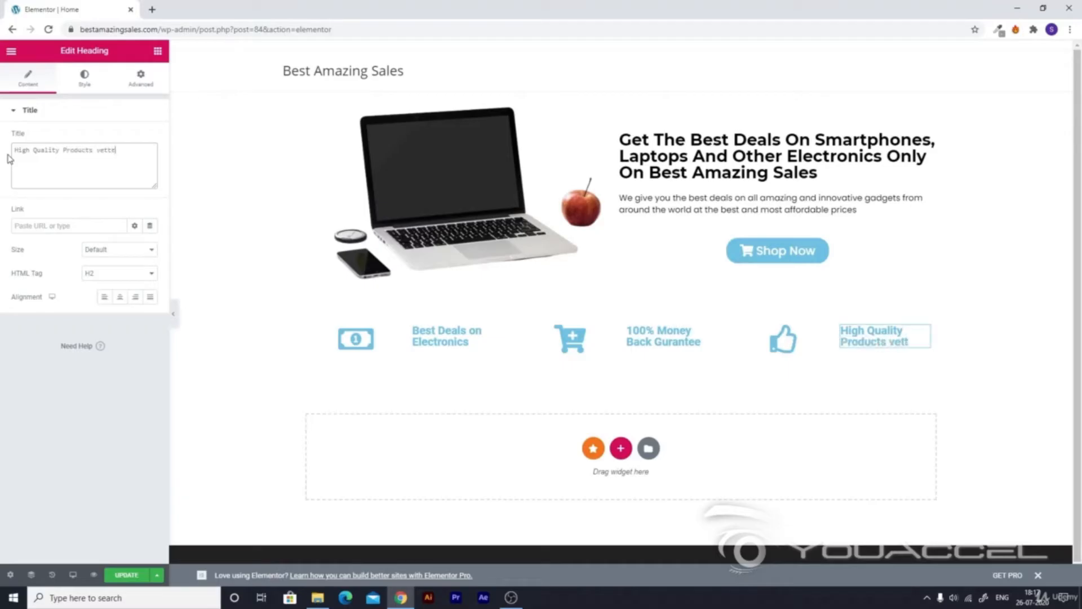
key(BackSpace)
key(BackSpace)
text(by o)
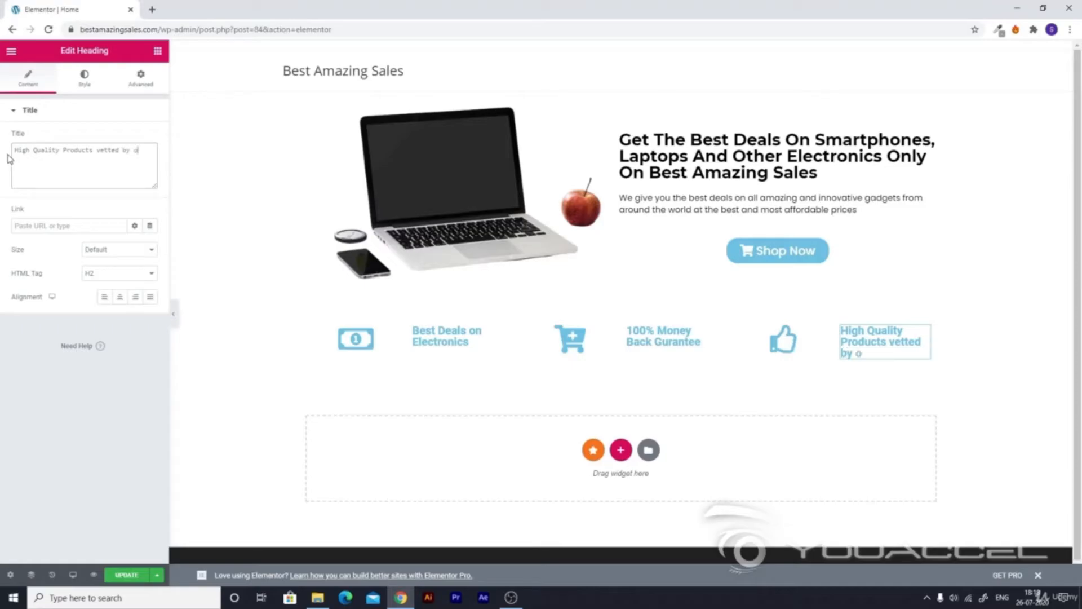
text(ur Trust & Safety Team)
- Set the text color of all three column headings to black
click(85, 77)
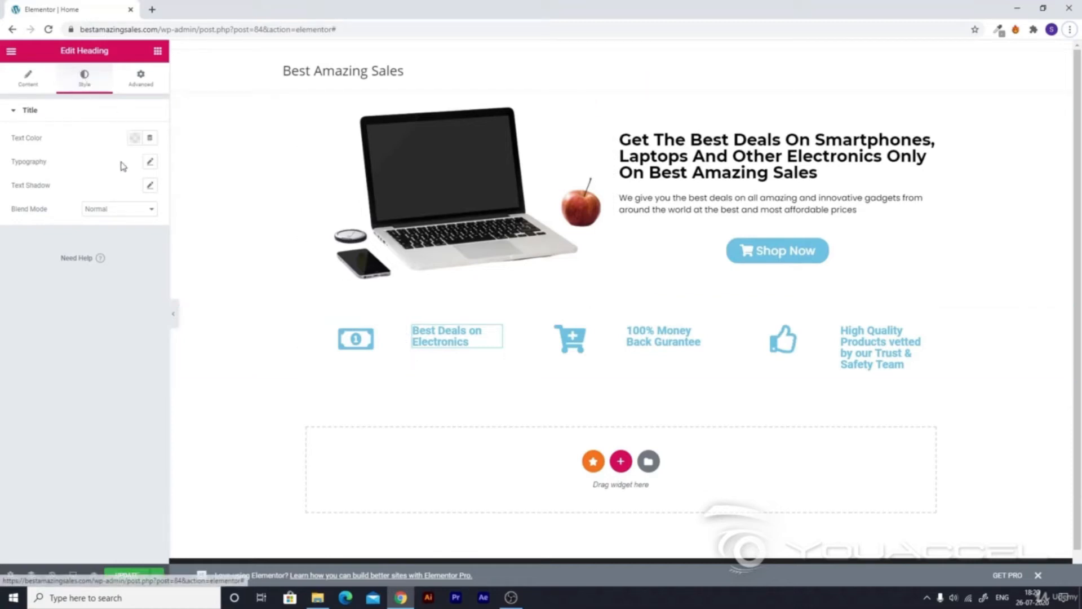
click(135, 138)
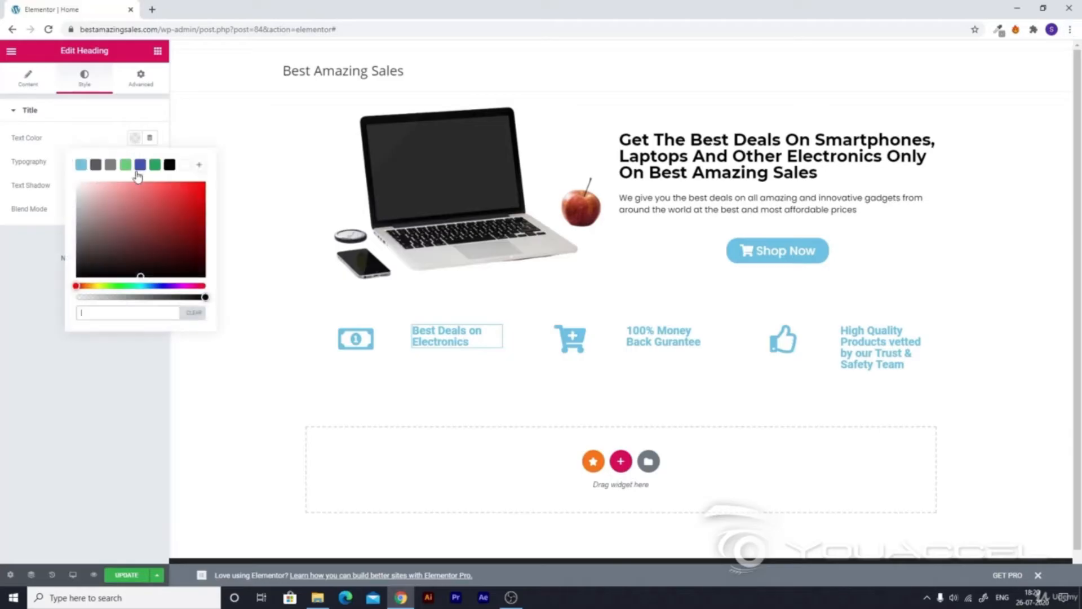
click(170, 165)
click(689, 345)
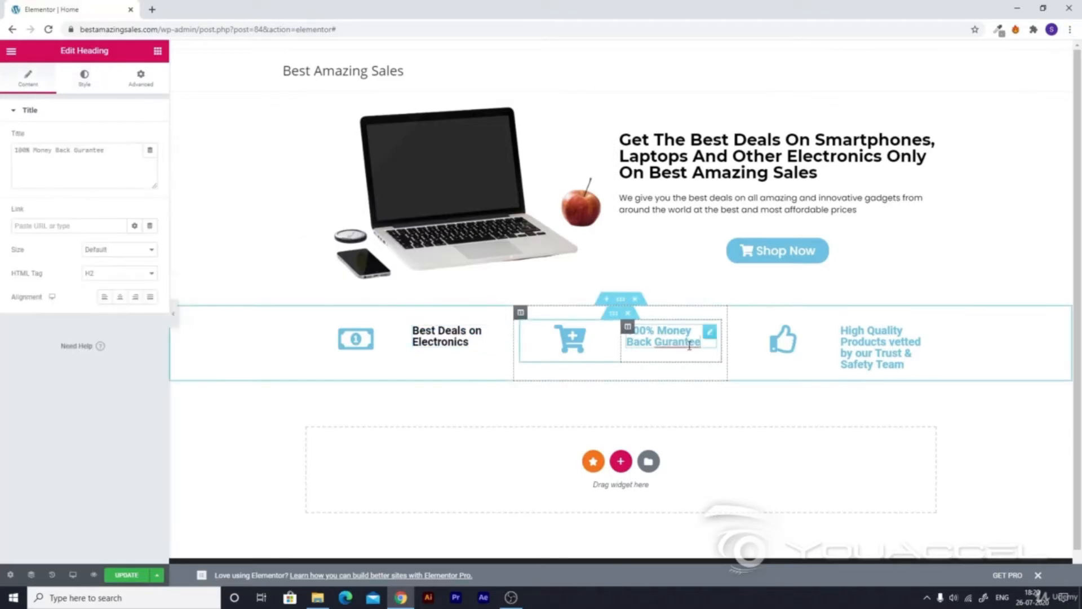
click(103, 89)
click(134, 141)
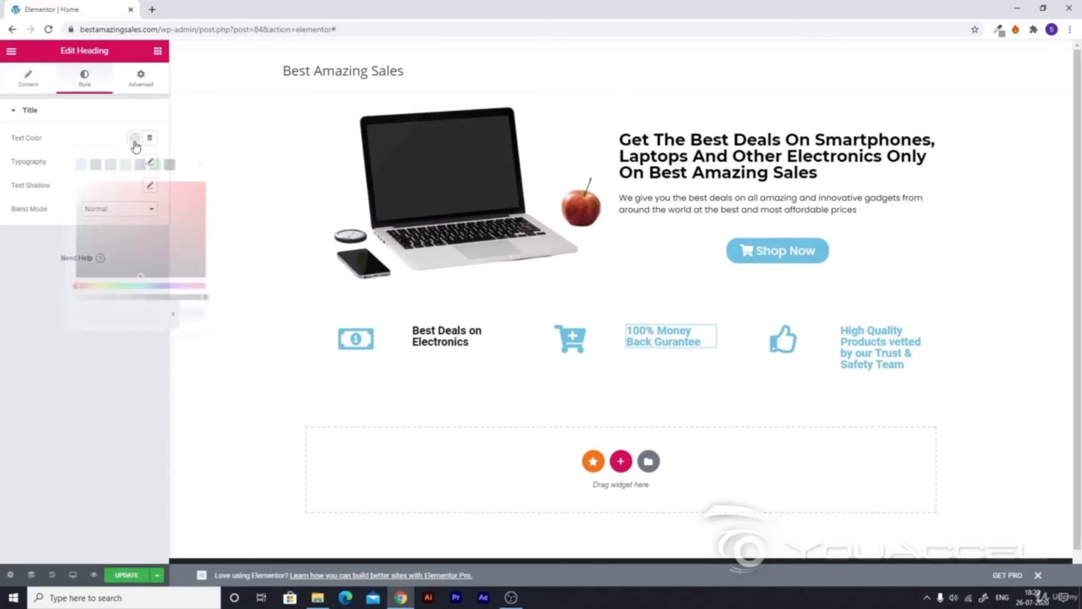
click(169, 164)
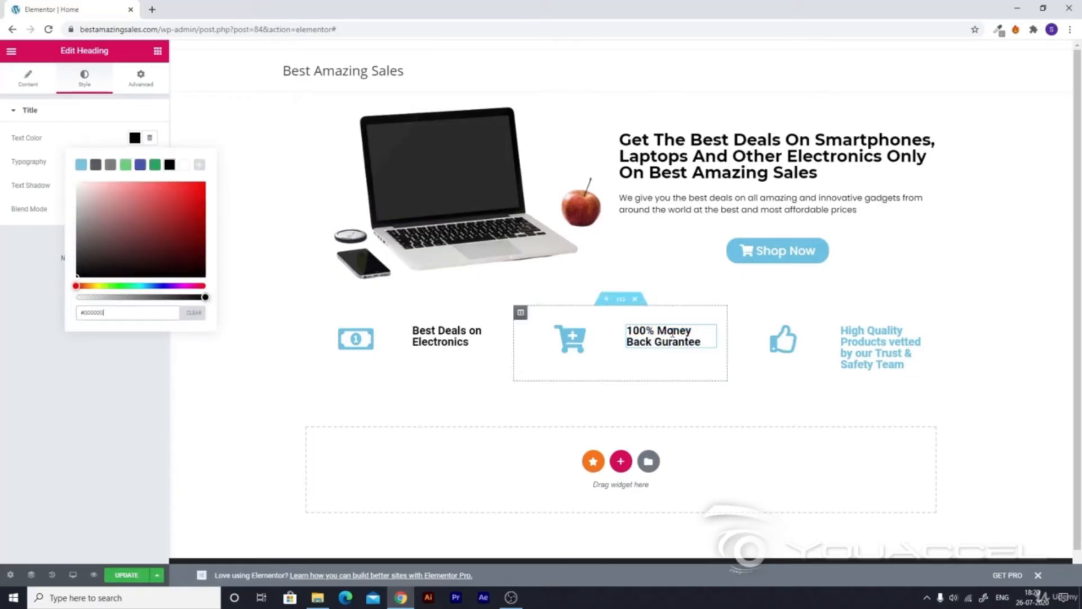
click(880, 358)
click(84, 79)
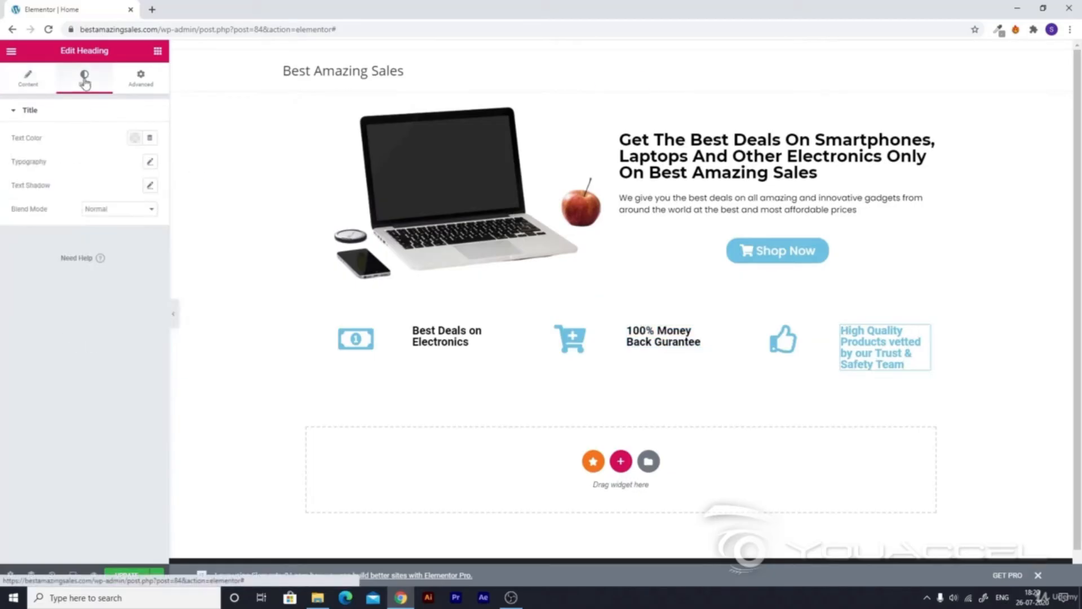
click(134, 138)
click(170, 165)
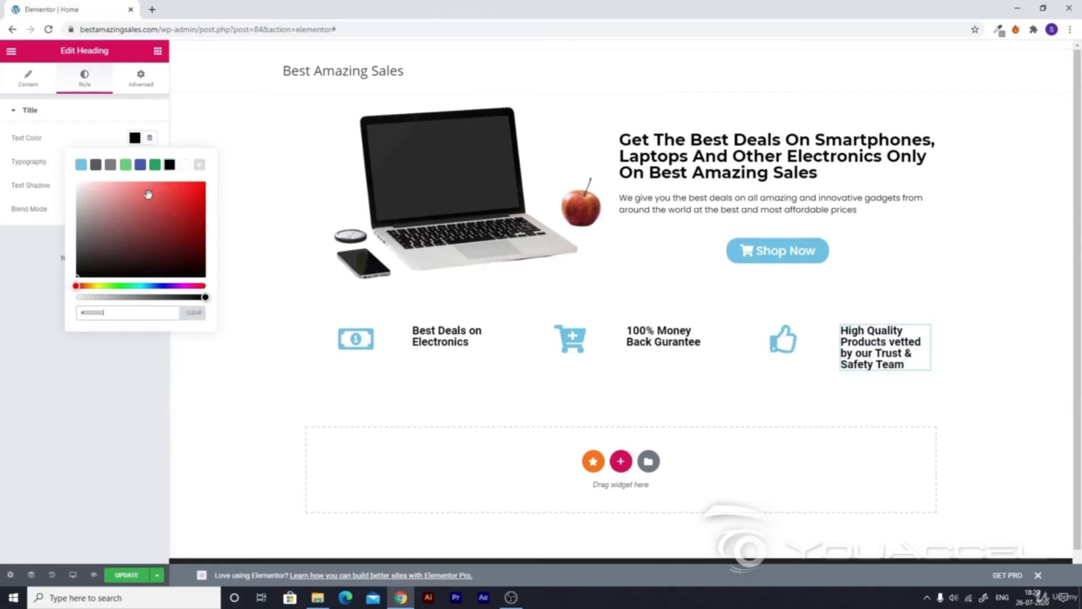
click(97, 388)
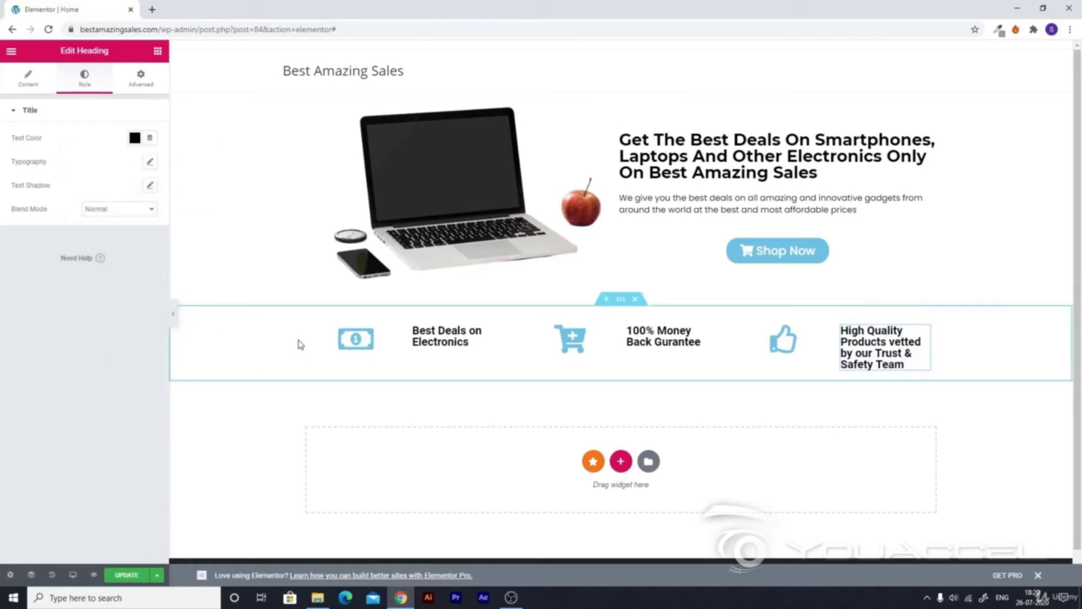
- Set the primary color of the money, shopping cart and thumbs-up icons to black
click(345, 342)
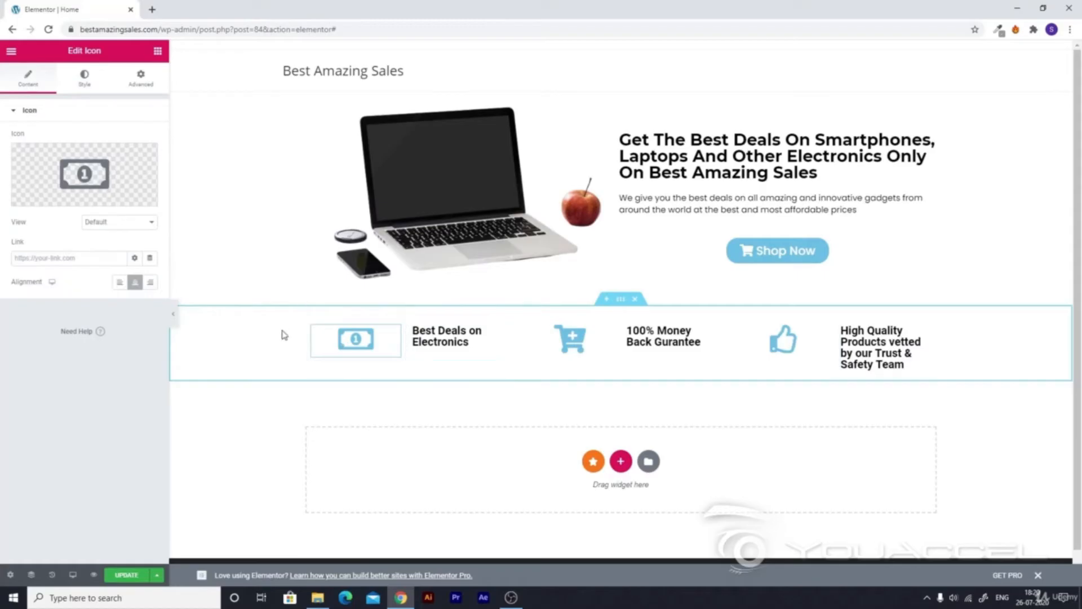
click(95, 90)
click(134, 162)
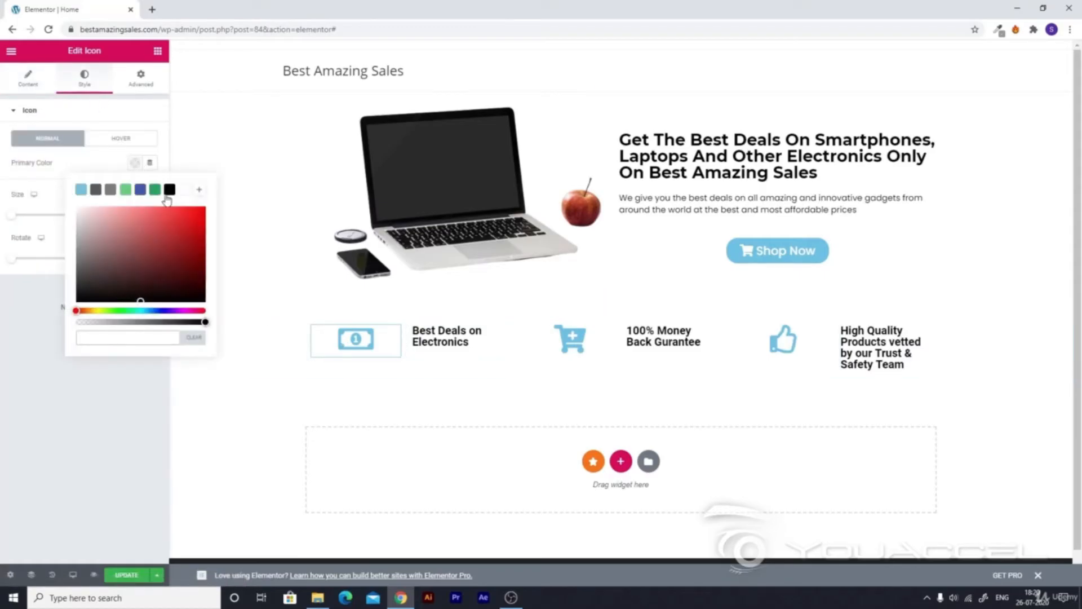
click(168, 192)
click(570, 338)
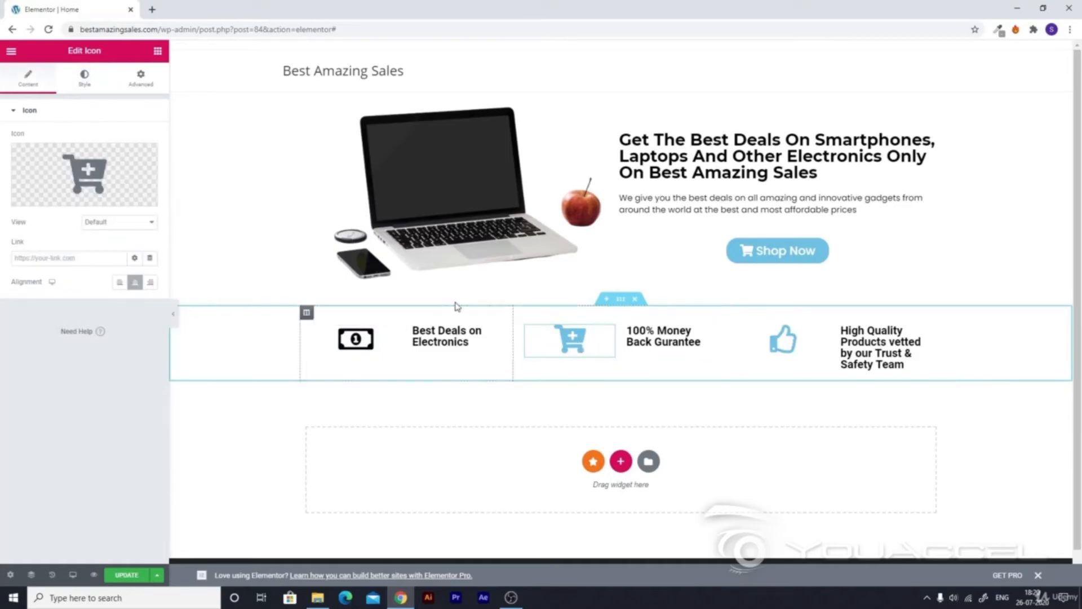
click(85, 79)
click(135, 163)
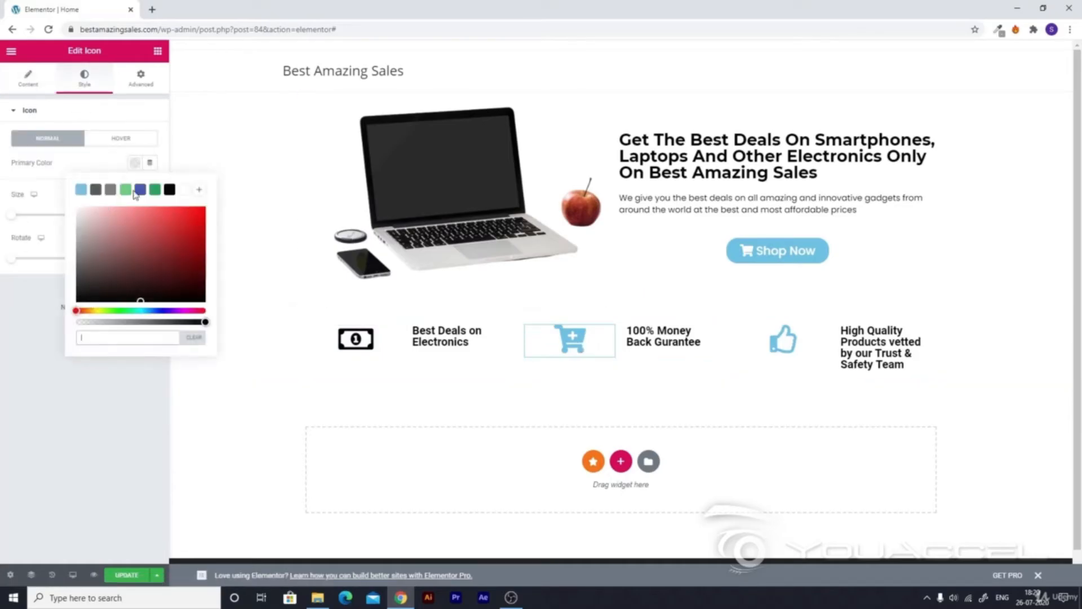
click(169, 190)
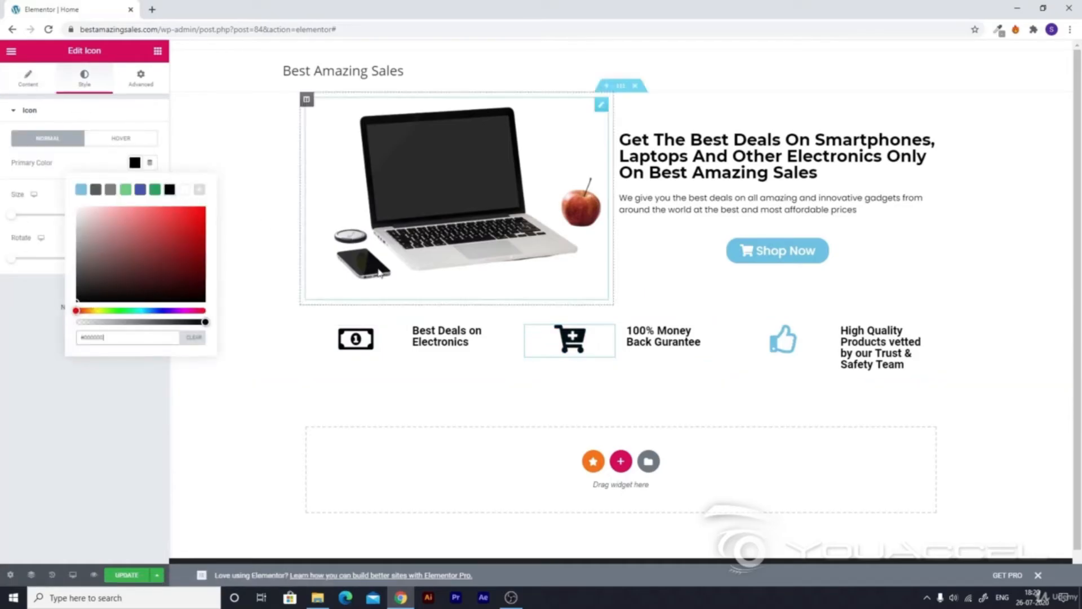
click(817, 351)
click(89, 85)
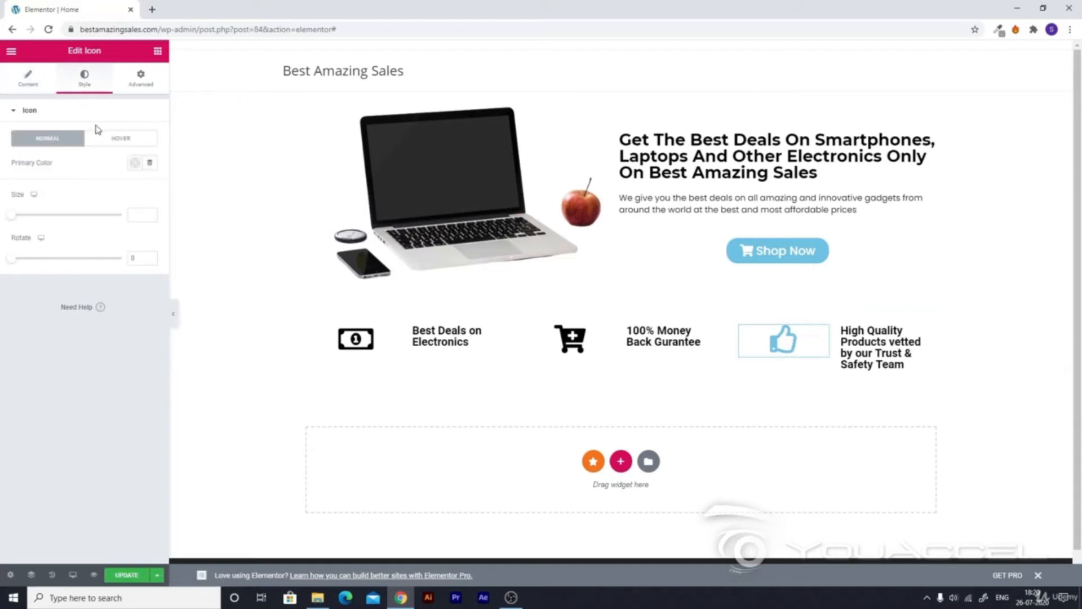
click(135, 163)
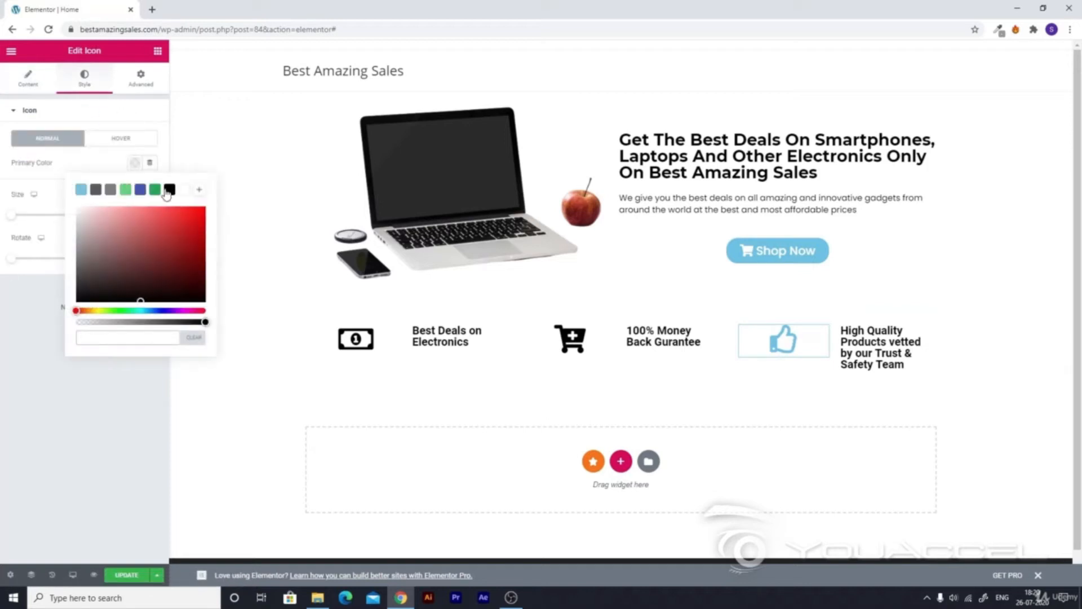
click(168, 191)
click(97, 371)
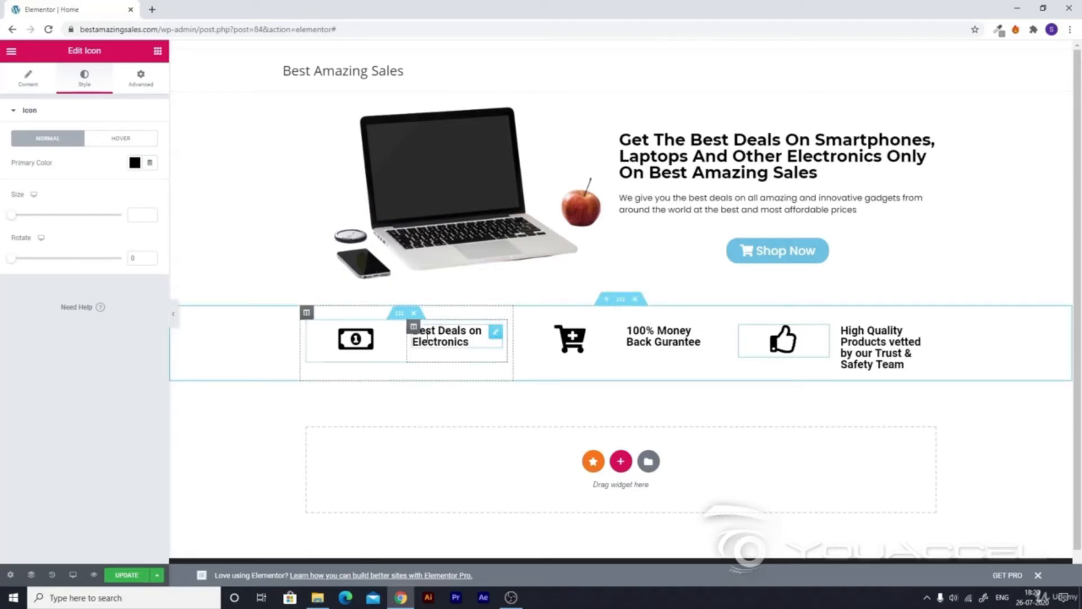
- Give the three-column section a classic background color, using the preset sky blue lightened to a pale blue
click(445, 338)
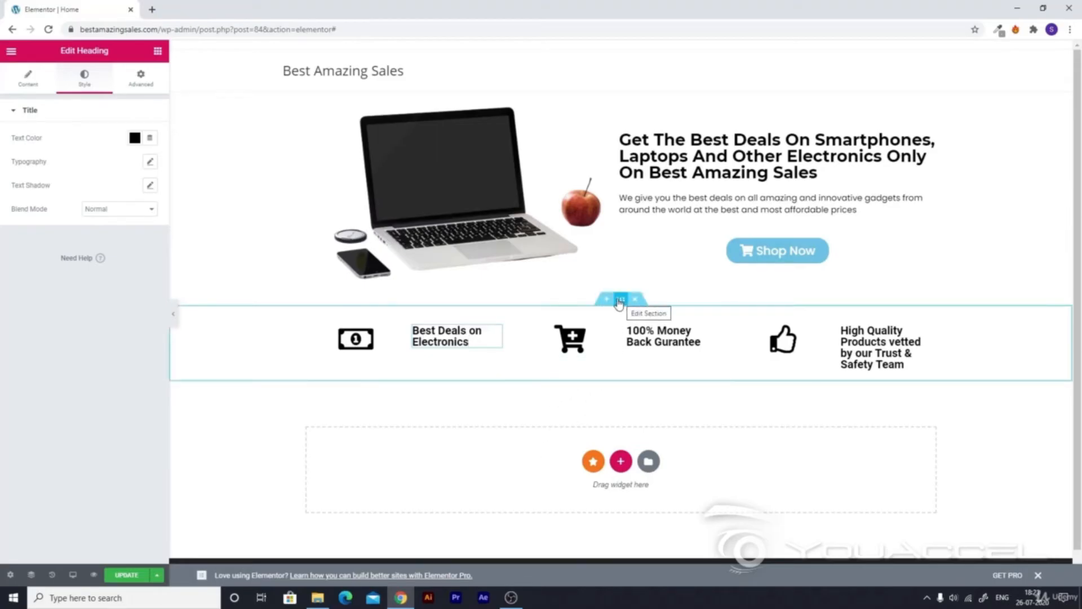
click(620, 300)
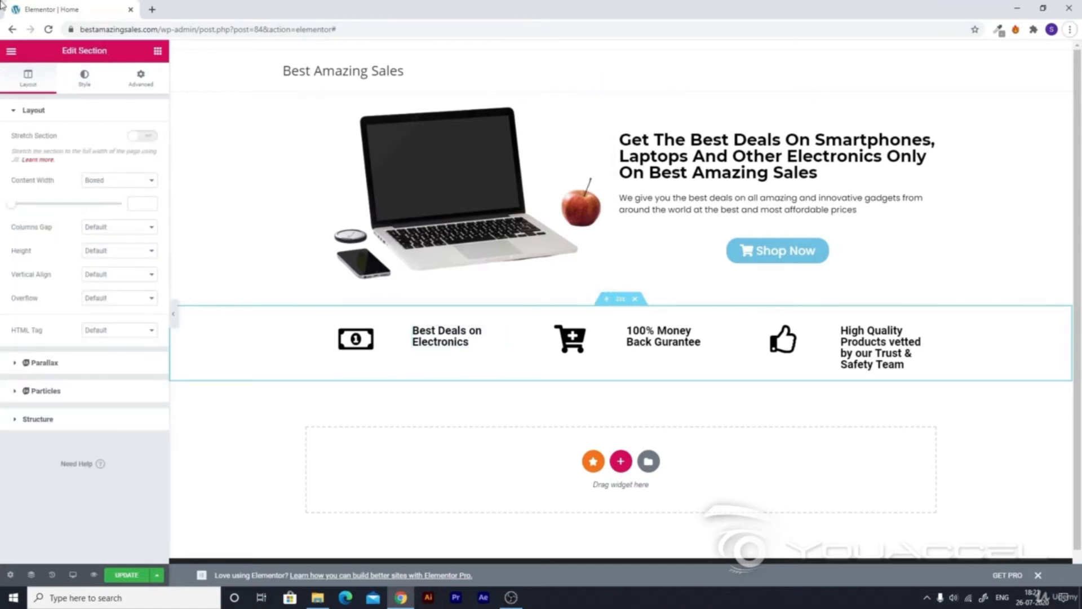
click(80, 85)
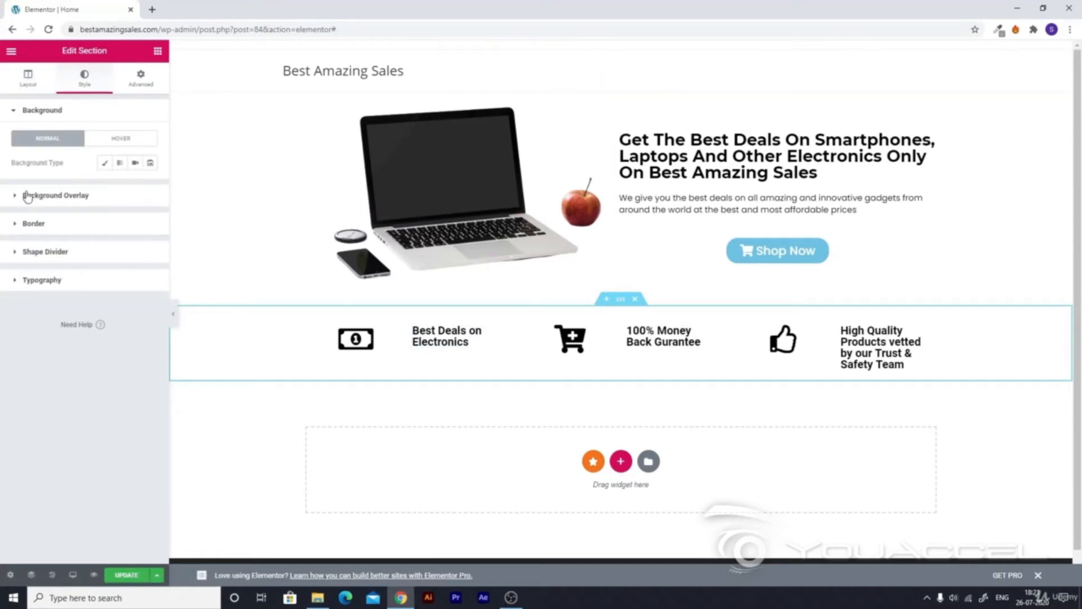
click(105, 167)
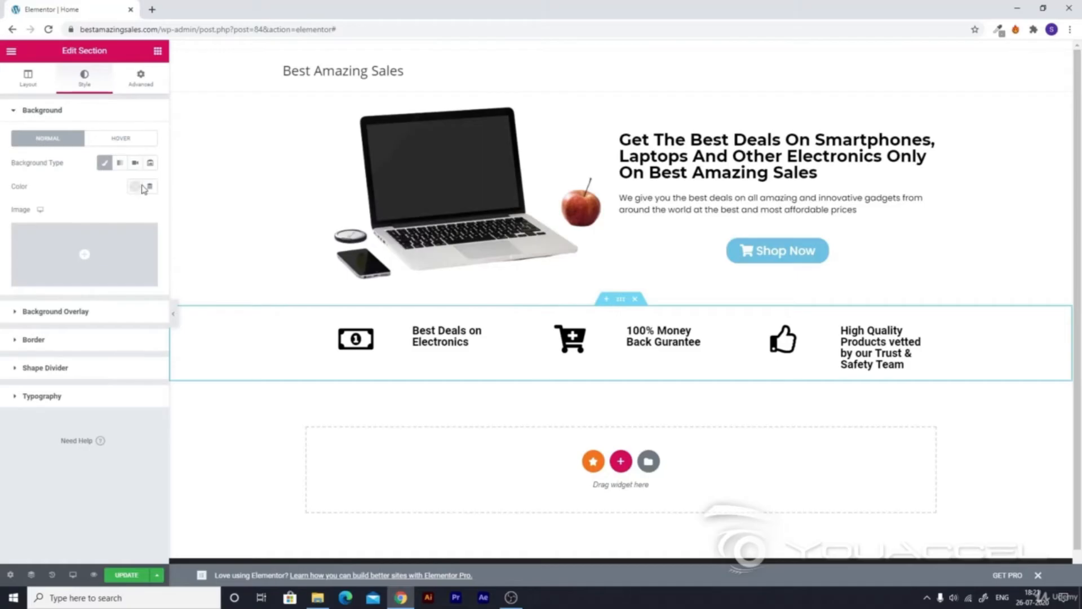
click(133, 186)
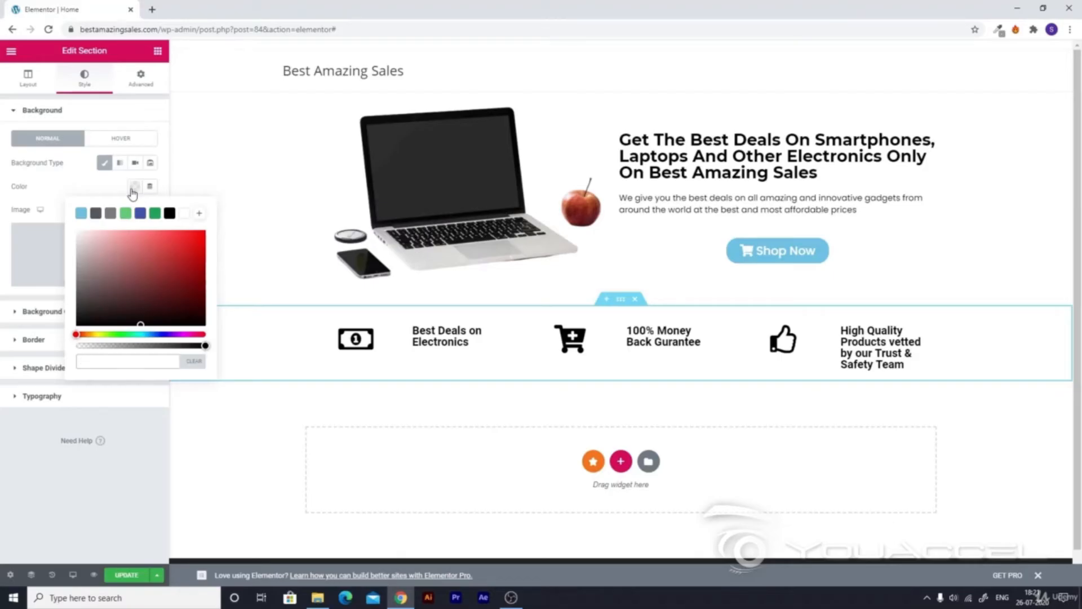
click(81, 215)
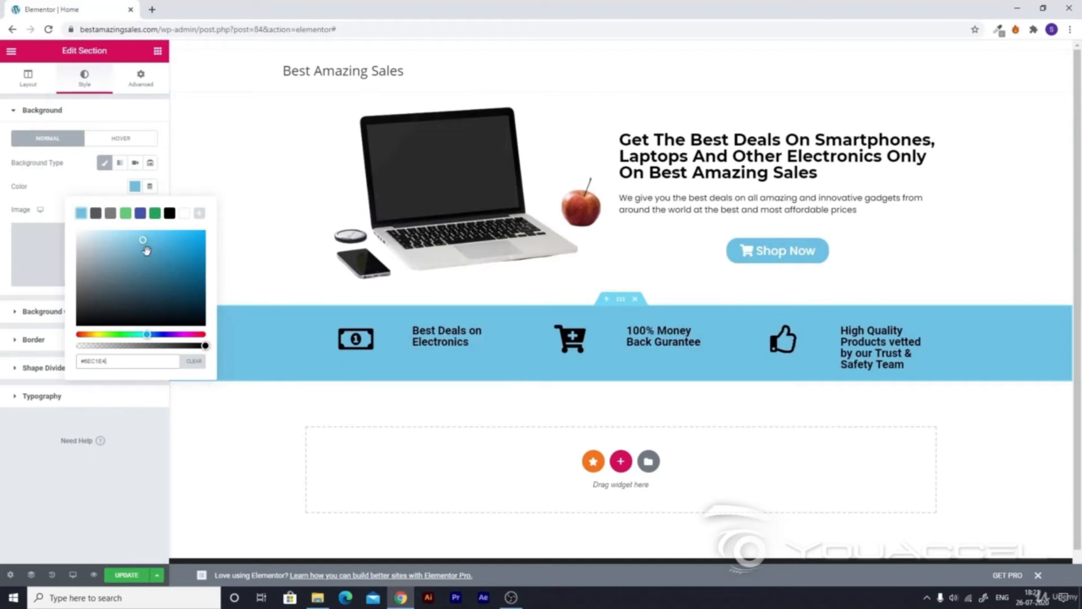
drag(140, 243, 113, 236)
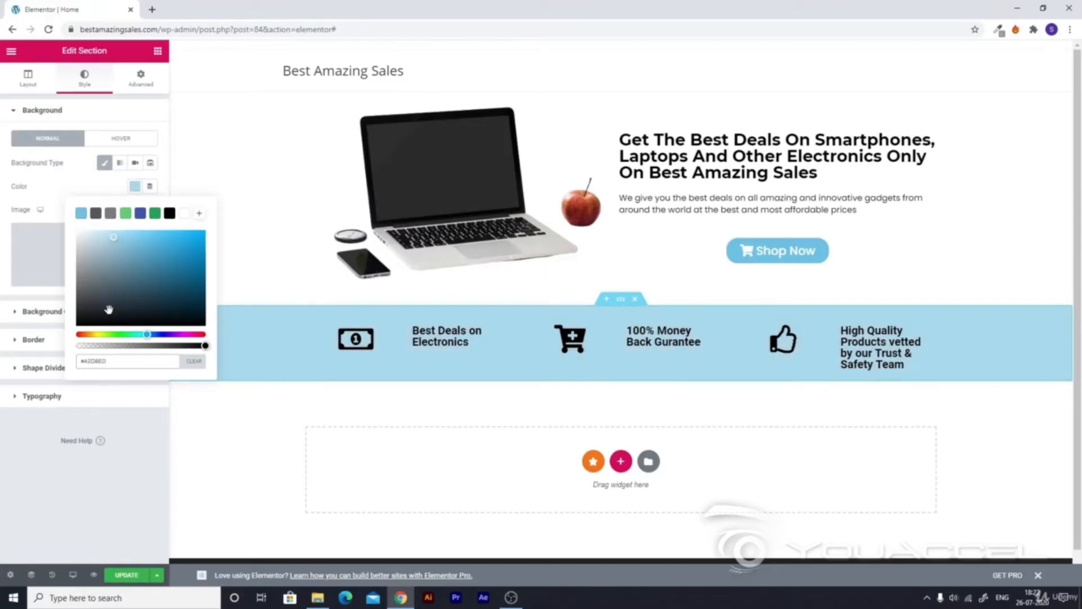
click(114, 362)
drag(113, 361, 81, 359)
click(115, 361)
click(221, 409)
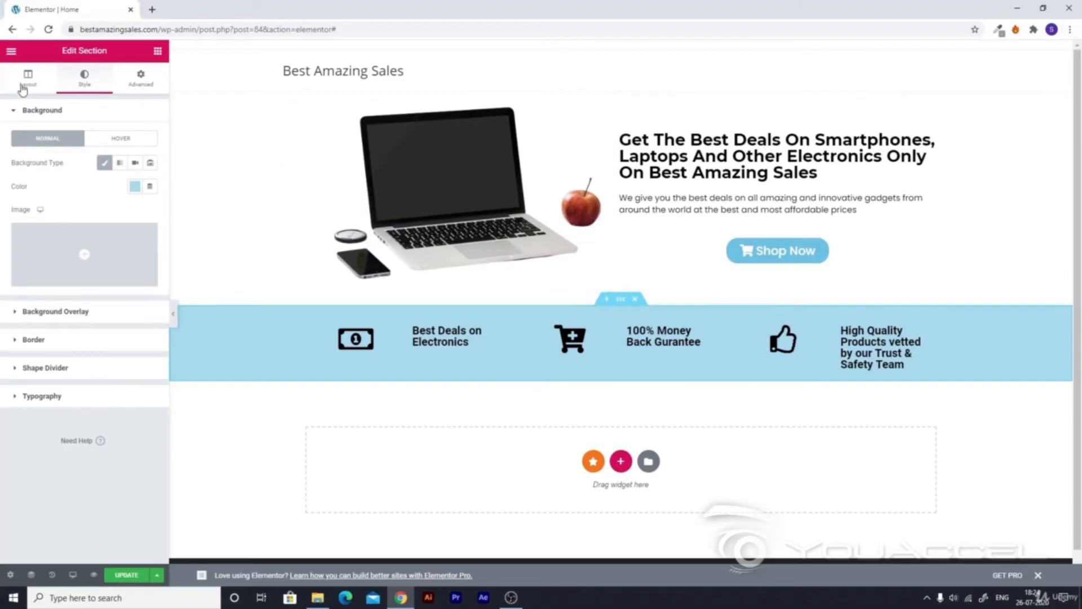
- Set the boxed content width of the pale blue three-column section to 1800
click(31, 84)
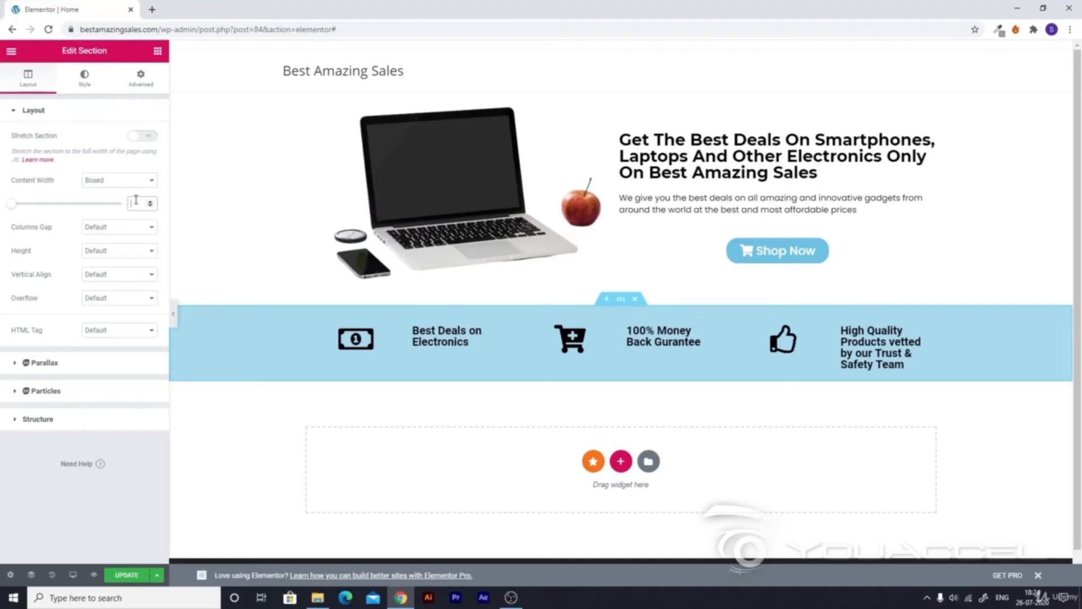
text(1)
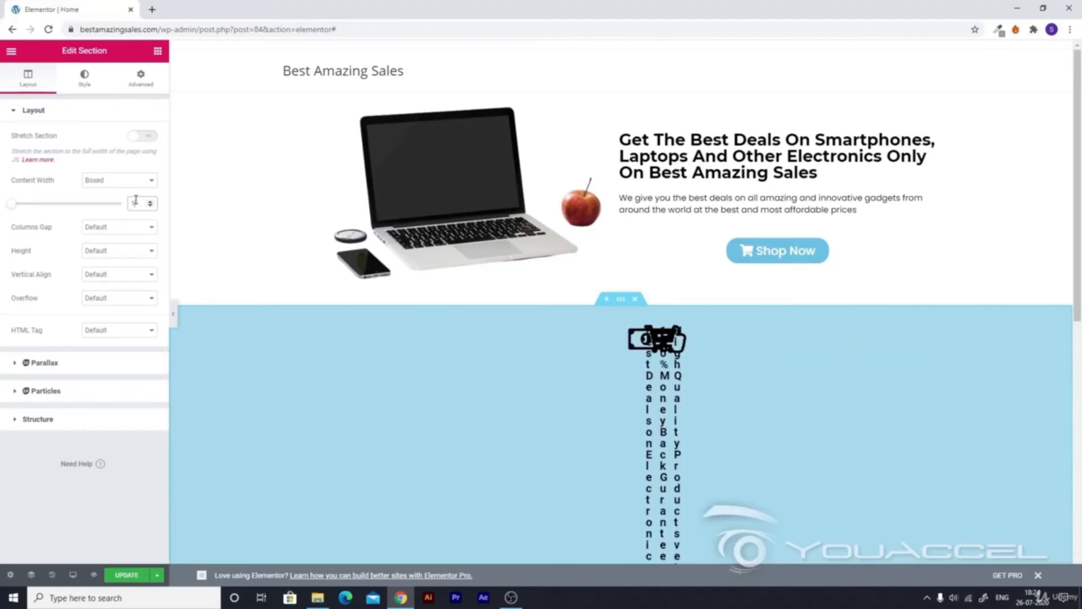
text(000)
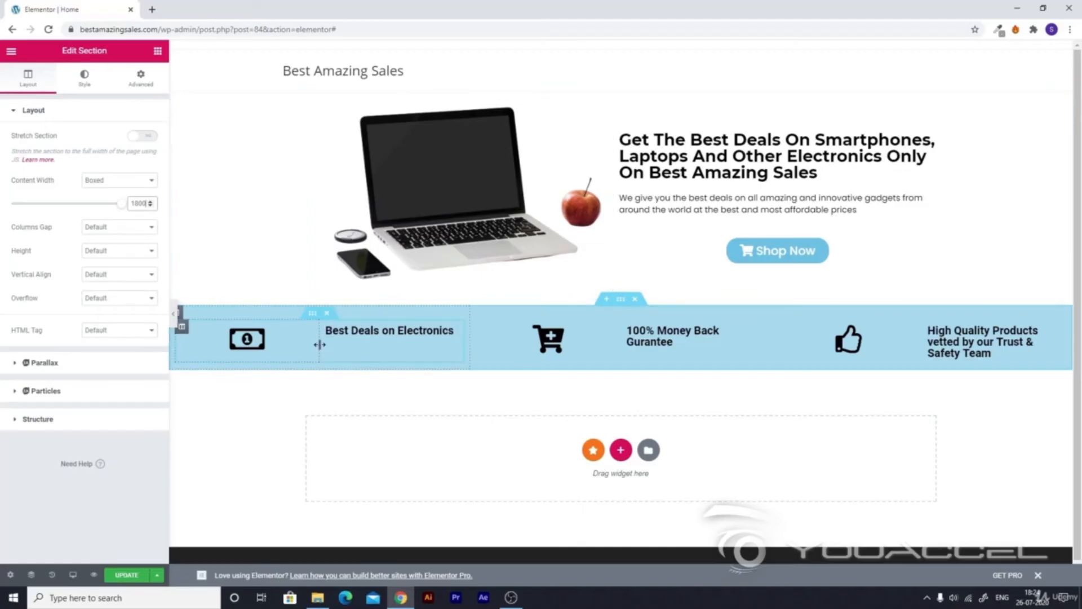
- Narrow the icon column inside each of the three inner sections so every heading sits closer to its icon
drag(320, 344, 232, 353)
drag(620, 343, 544, 342)
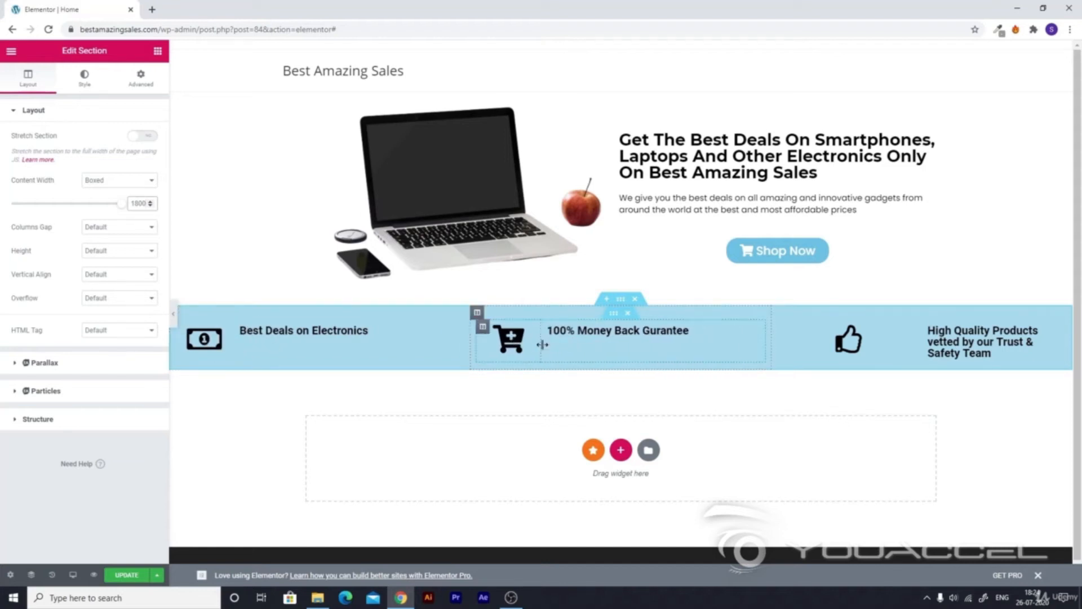
drag(920, 342, 836, 343)
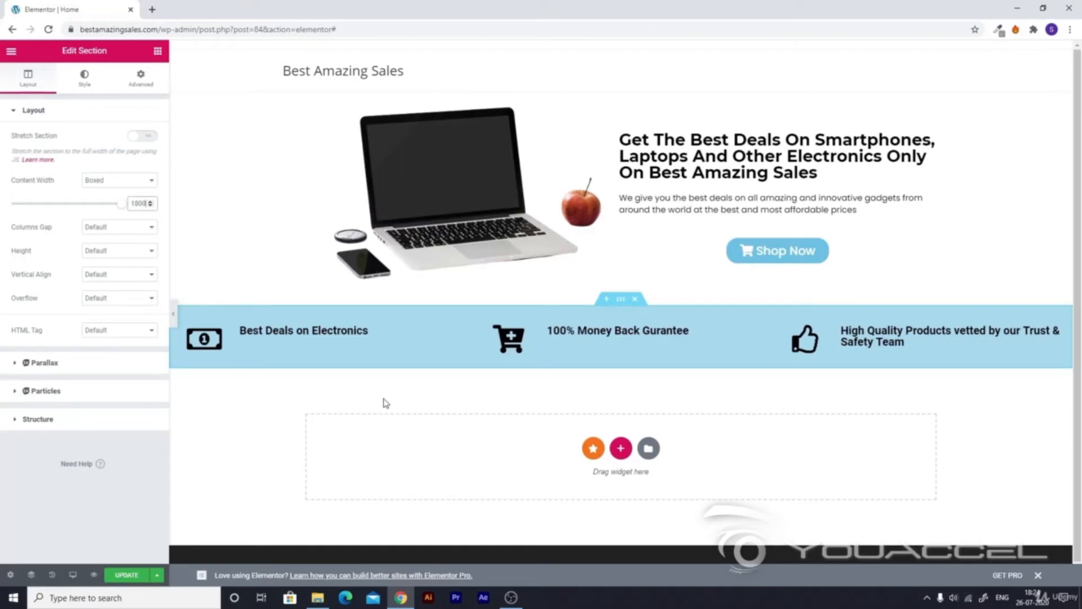
- Change the typography of the "Best Deals on Electronics" heading to the Poppins family at size 30 px
key(alt)
click(384, 336)
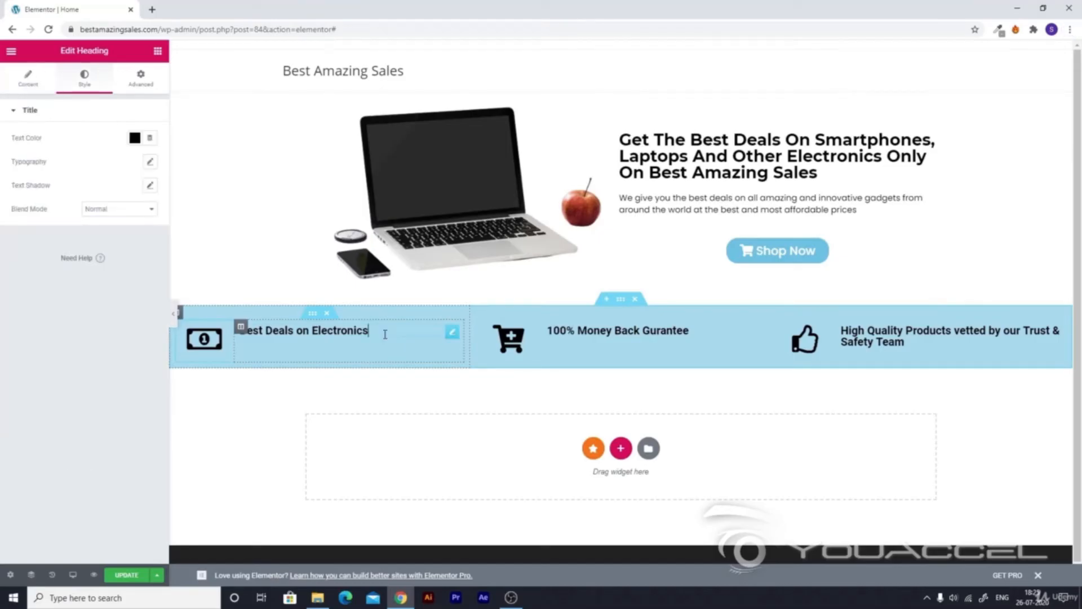
click(150, 162)
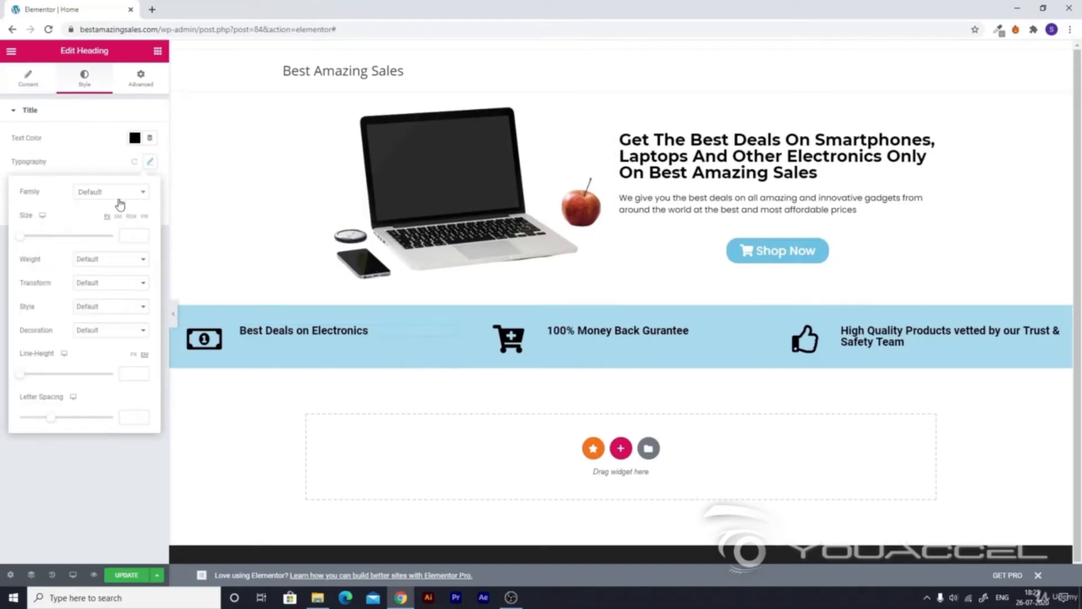
click(107, 194)
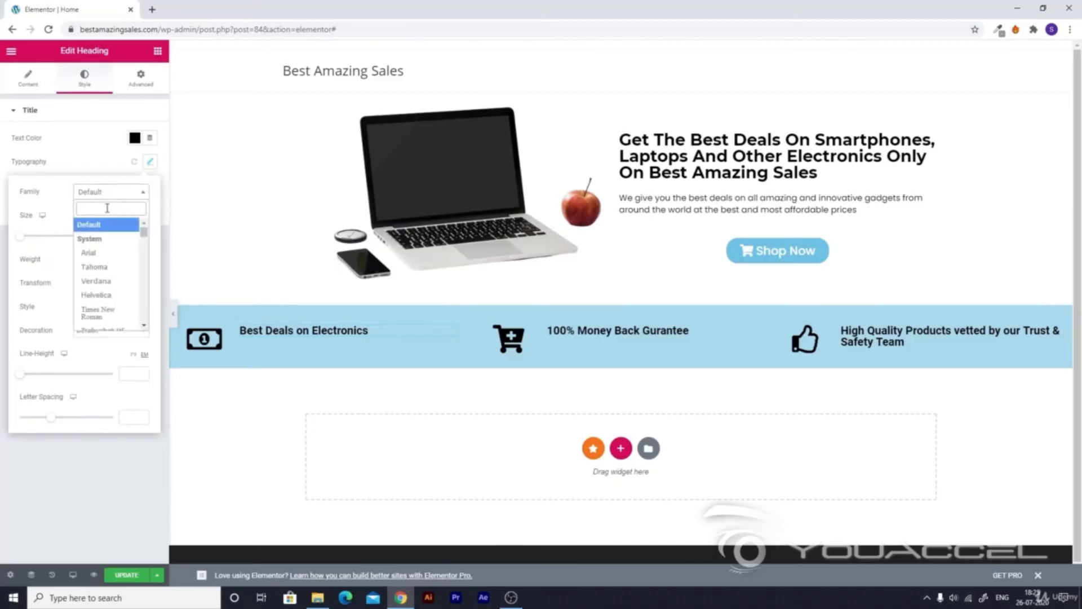
text(popp)
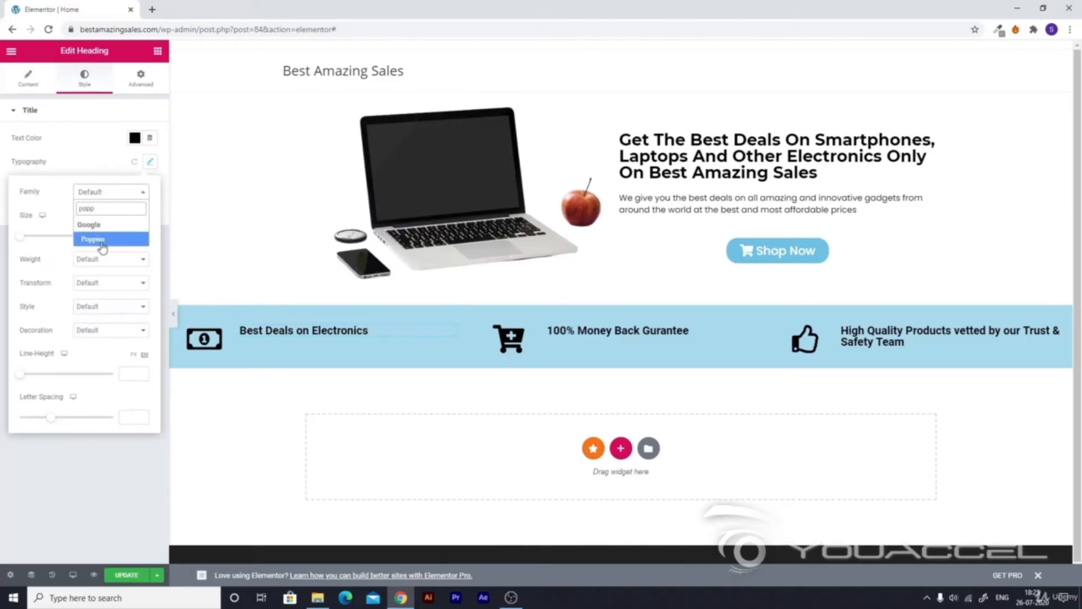
click(102, 241)
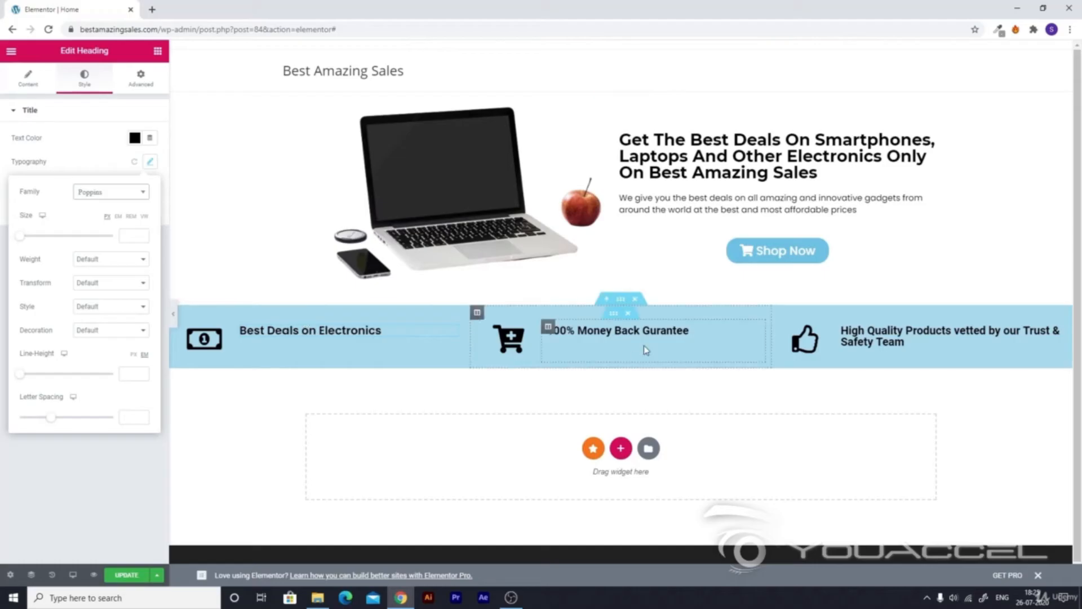
drag(24, 239, 38, 241)
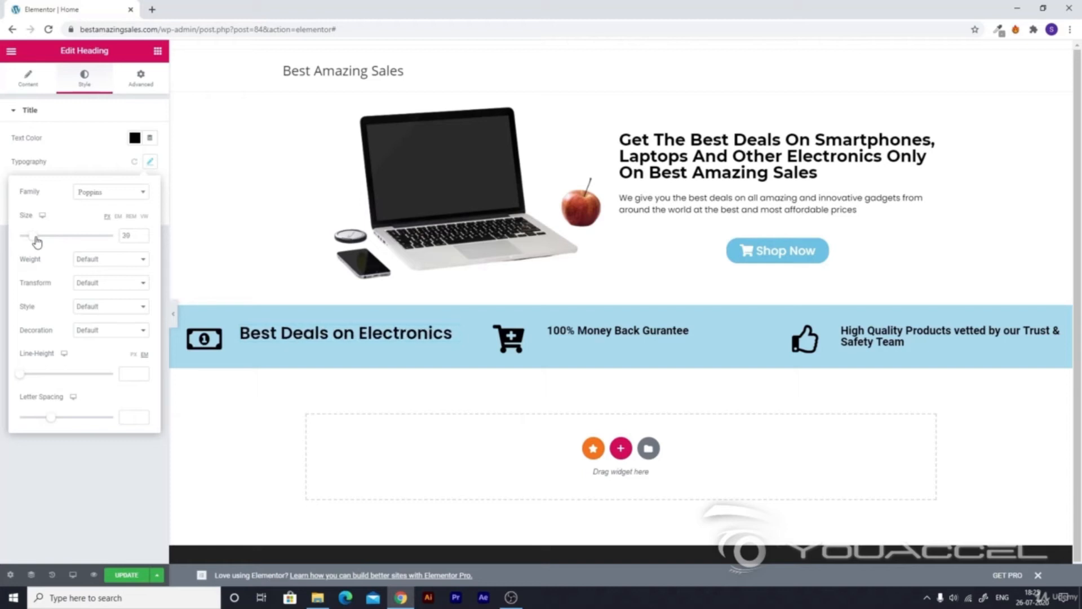
- Change the typography of the second column's money-back heading to the Poppins family at size 26 px
click(654, 344)
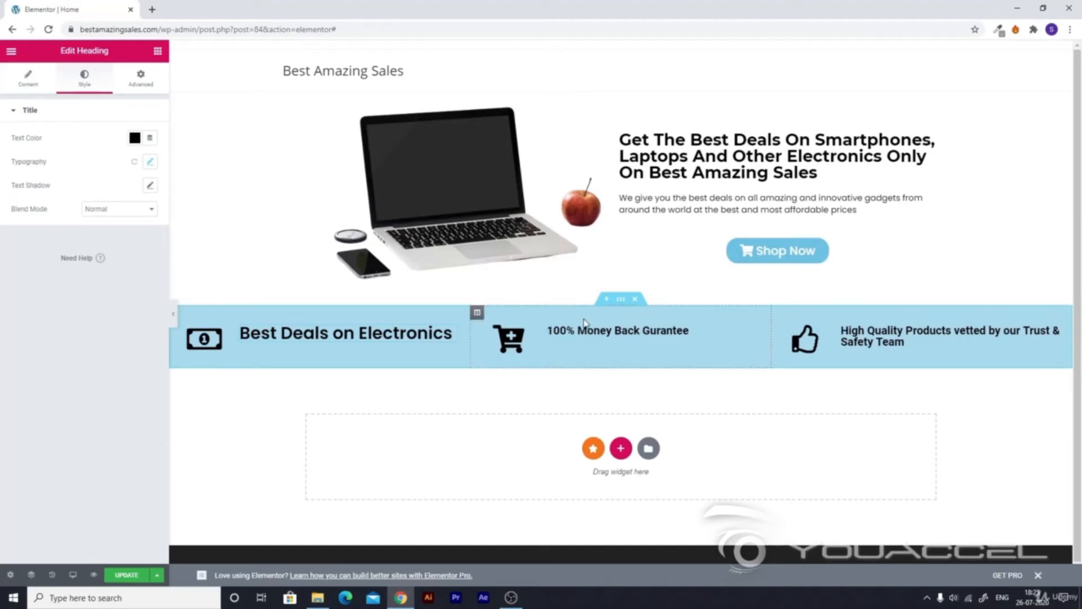
click(150, 162)
click(110, 192)
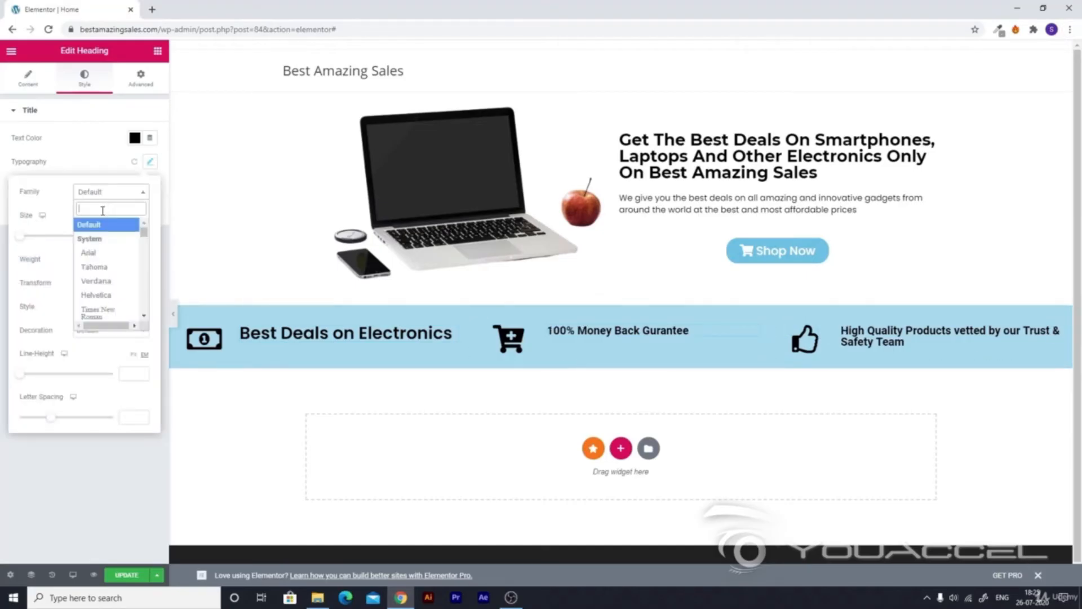
text(pop)
click(95, 237)
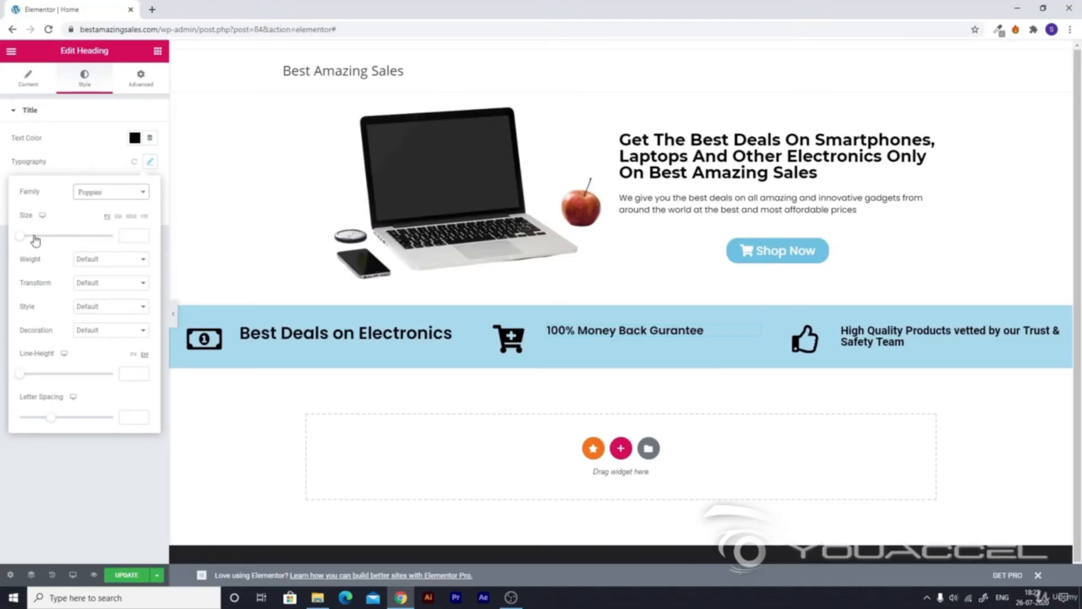
drag(24, 235, 37, 244)
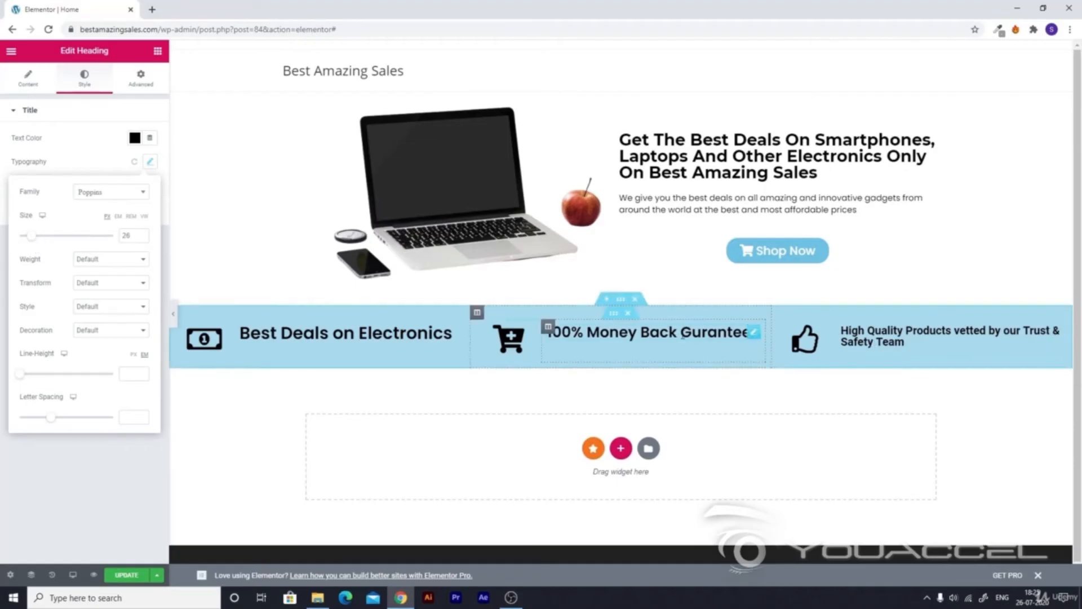
- Correct the second column's heading to "100% Money Back Guarantee" and reduce its font size to 25 px
click(699, 330)
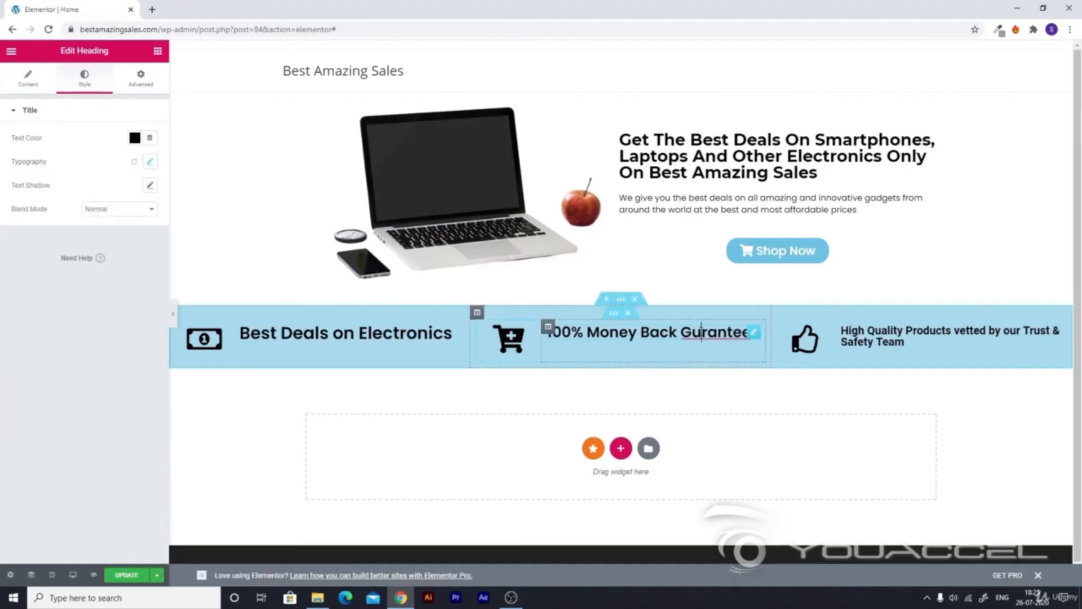
text(a)
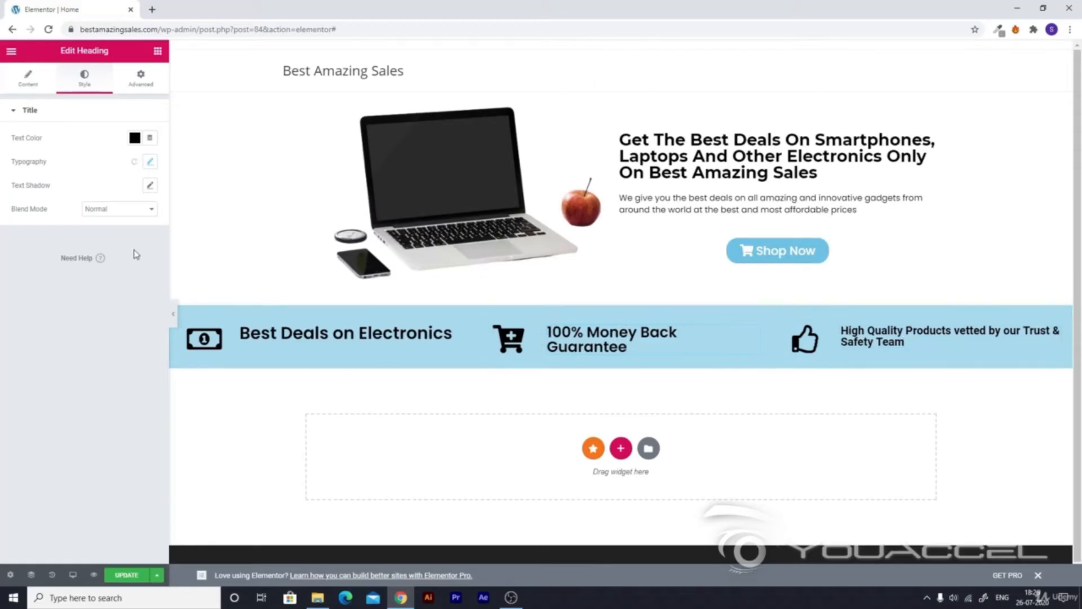
click(149, 163)
drag(35, 241, 35, 241)
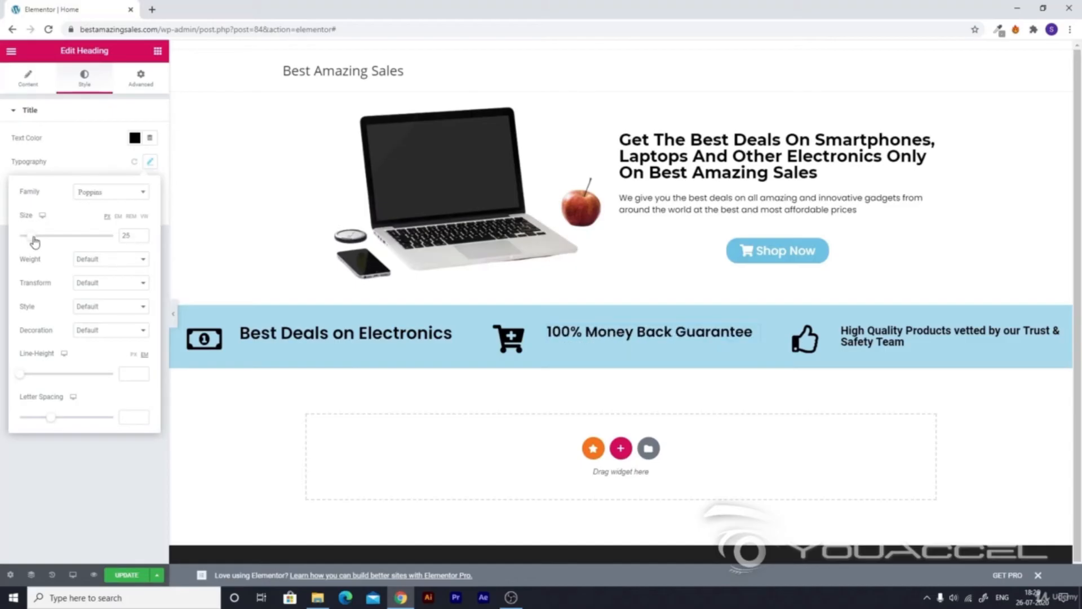
- Check the first heading's typography, and set the "High Quality Products vetted by our Trust & Safety Team" heading to Poppins at 25 px
click(320, 340)
click(148, 163)
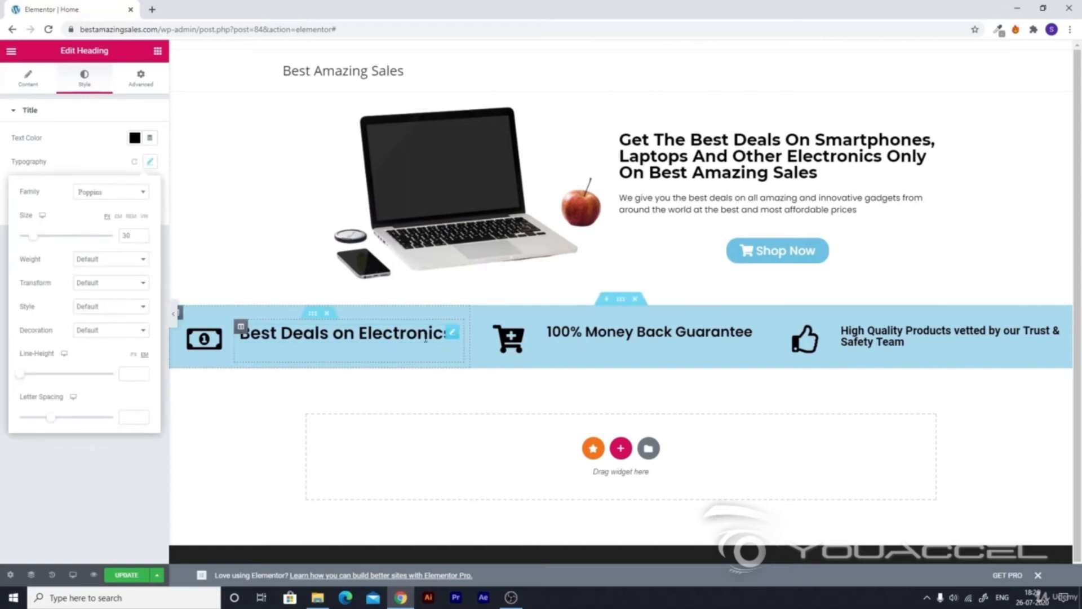
click(934, 343)
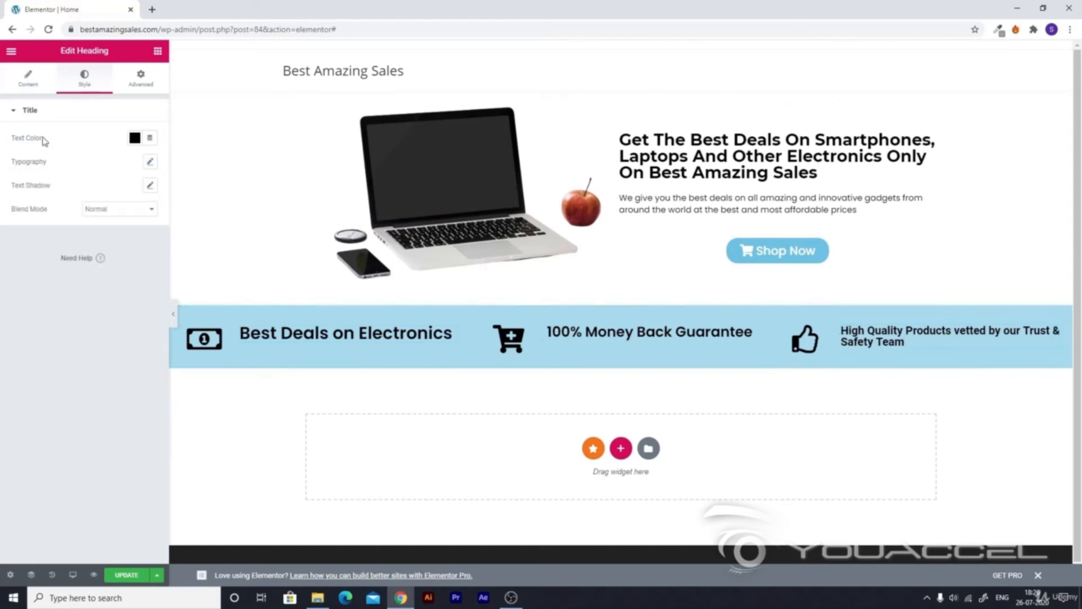
click(150, 161)
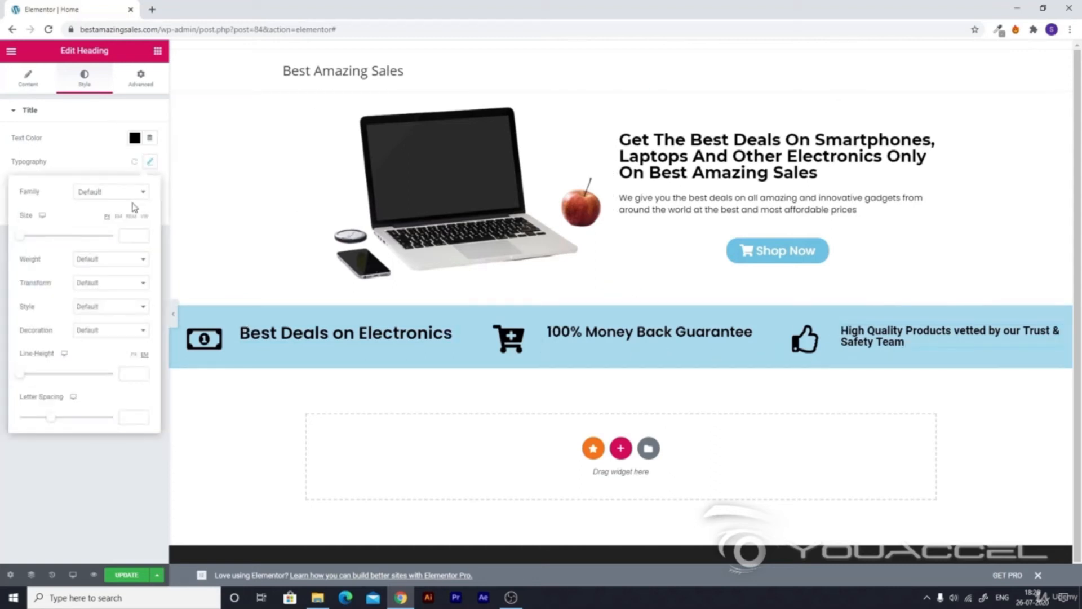
click(117, 193)
text(poppins)
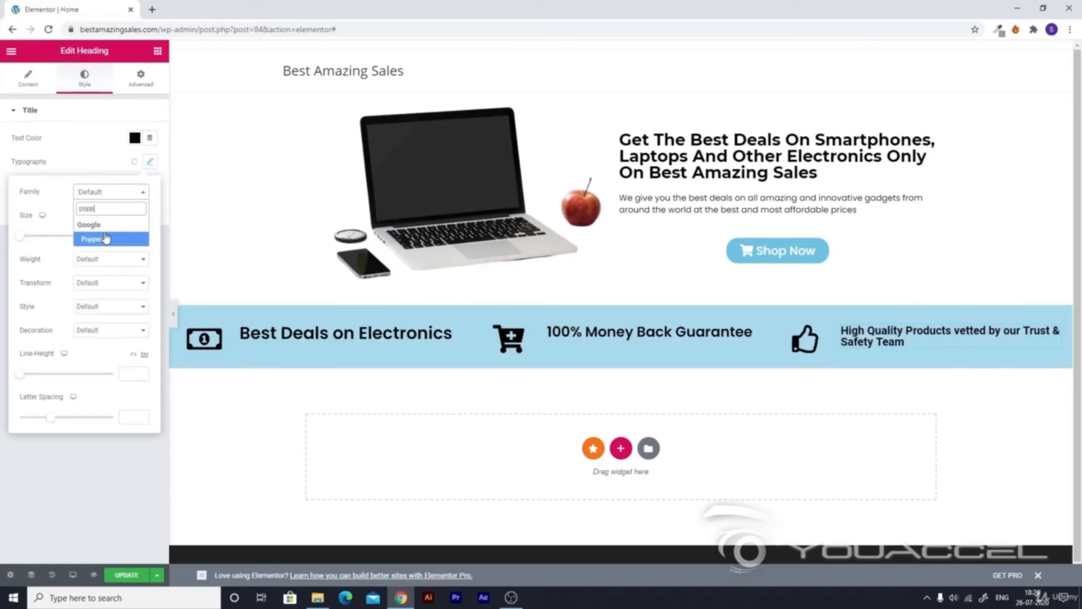
click(106, 240)
drag(16, 242, 33, 248)
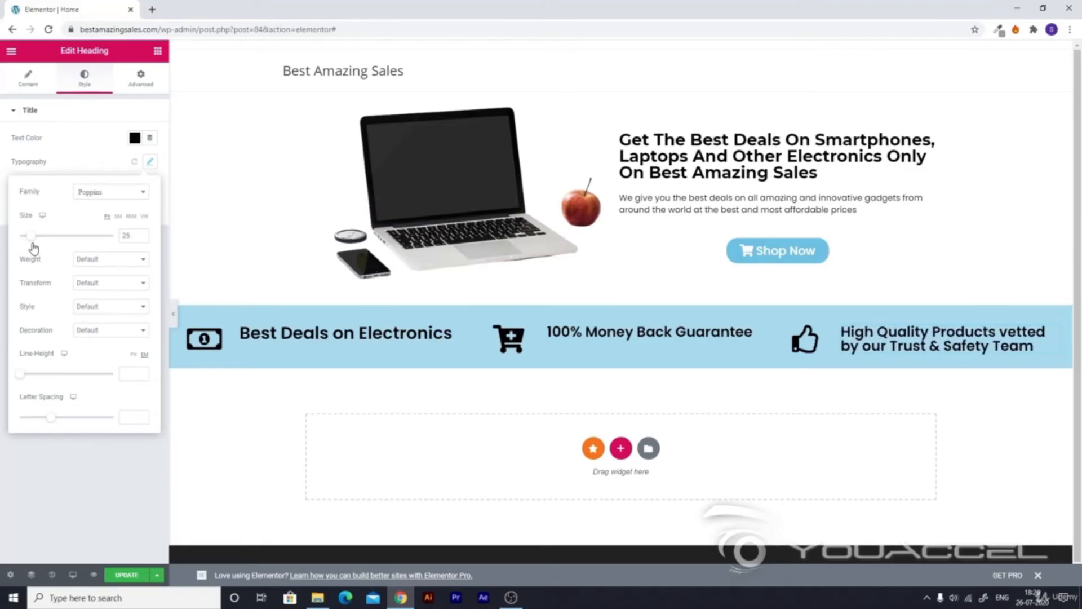
- Set the second column's money-back heading to Poppins again, with a font size of 26 px
click(108, 192)
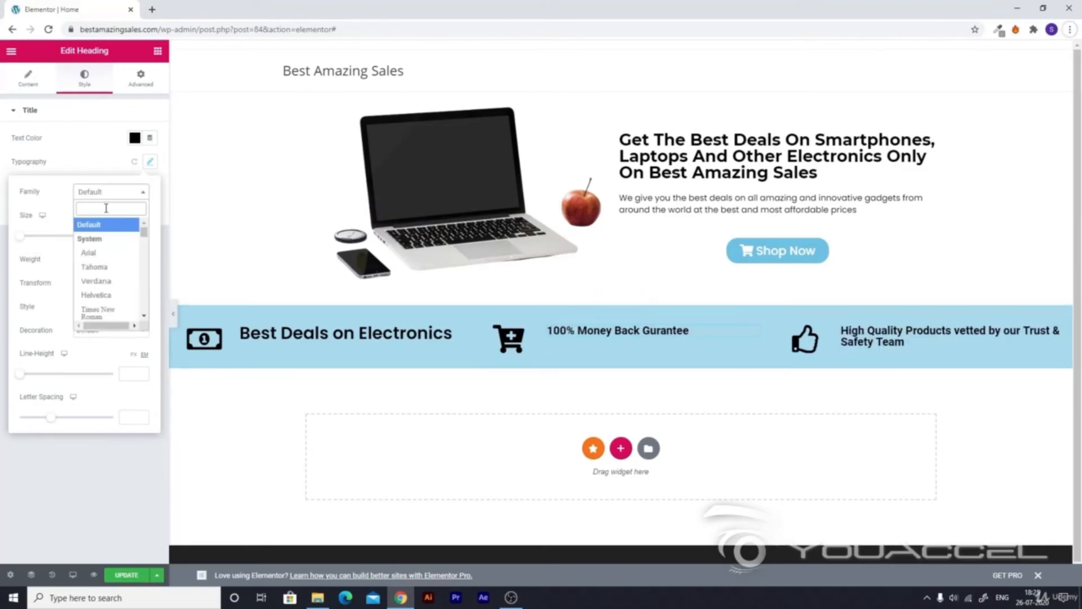
text(pop)
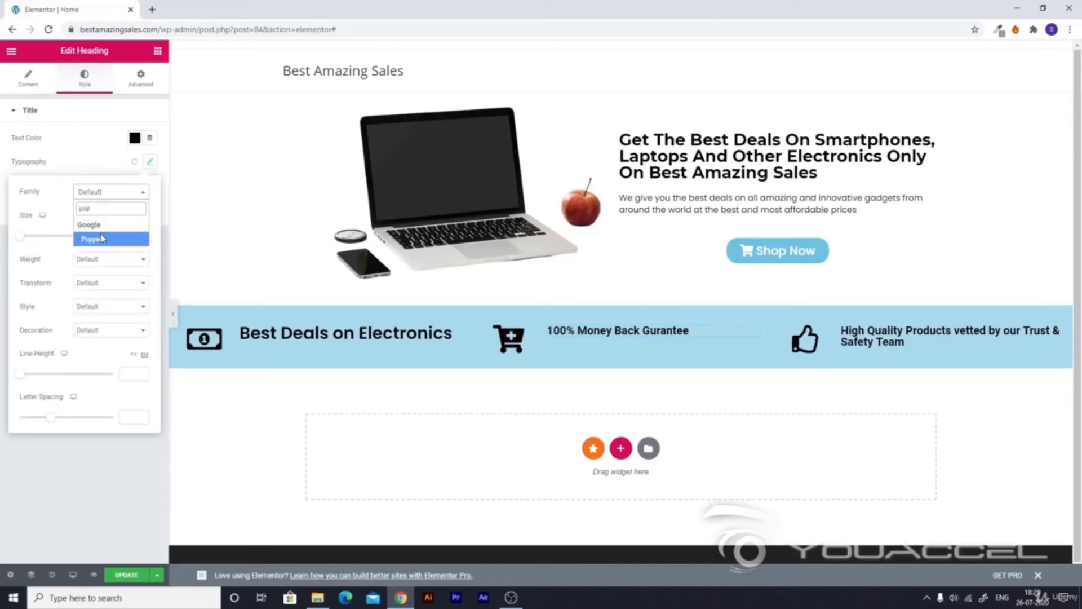
click(102, 238)
drag(24, 236, 36, 244)
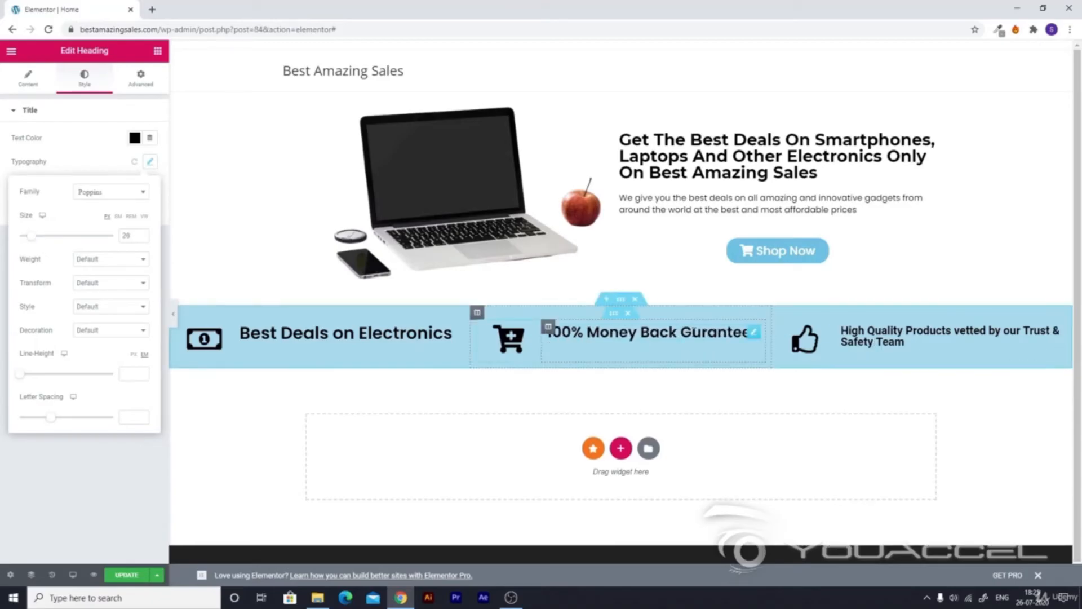
- Fix the spelling of "Guarantee" in the second column's heading and set its font size to 25 px
click(698, 331)
text(a)
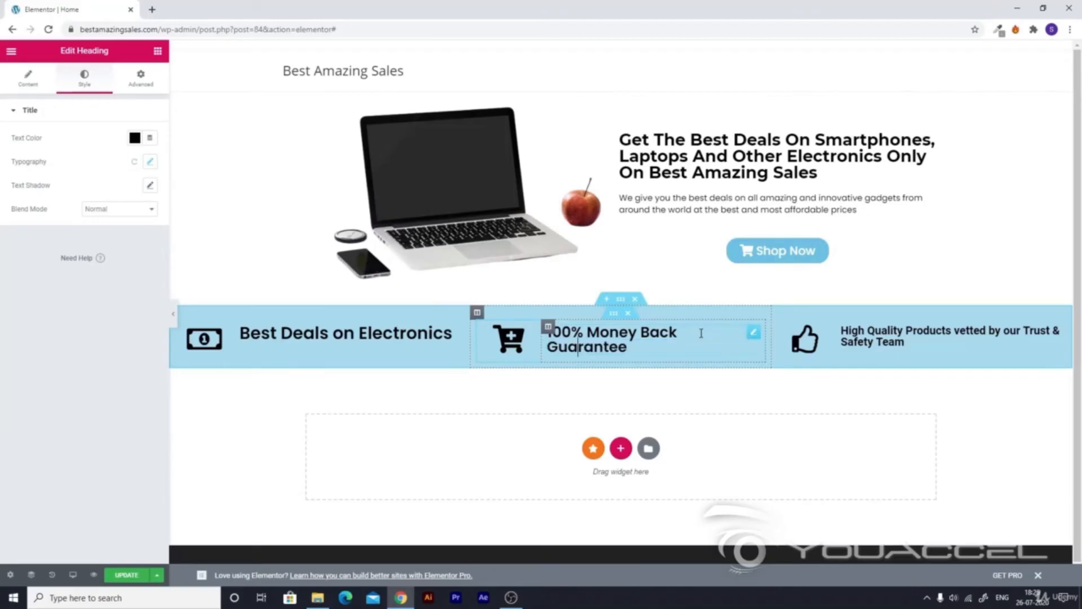
click(905, 341)
click(150, 162)
drag(35, 241, 35, 242)
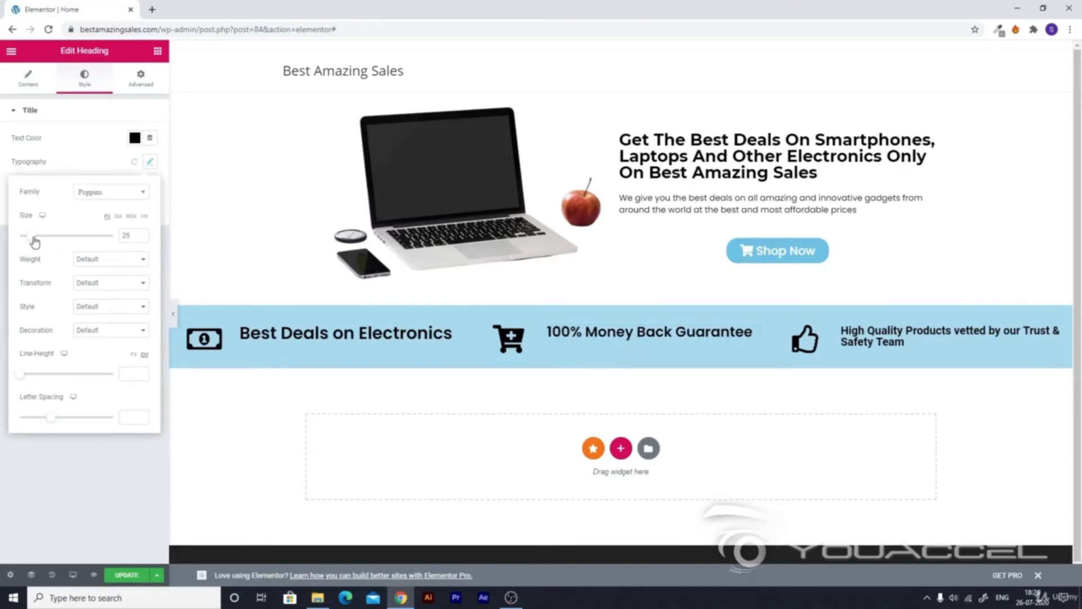
- Check the first heading's font settings, and give the third column's heading the Poppins family at size 25 px
click(320, 338)
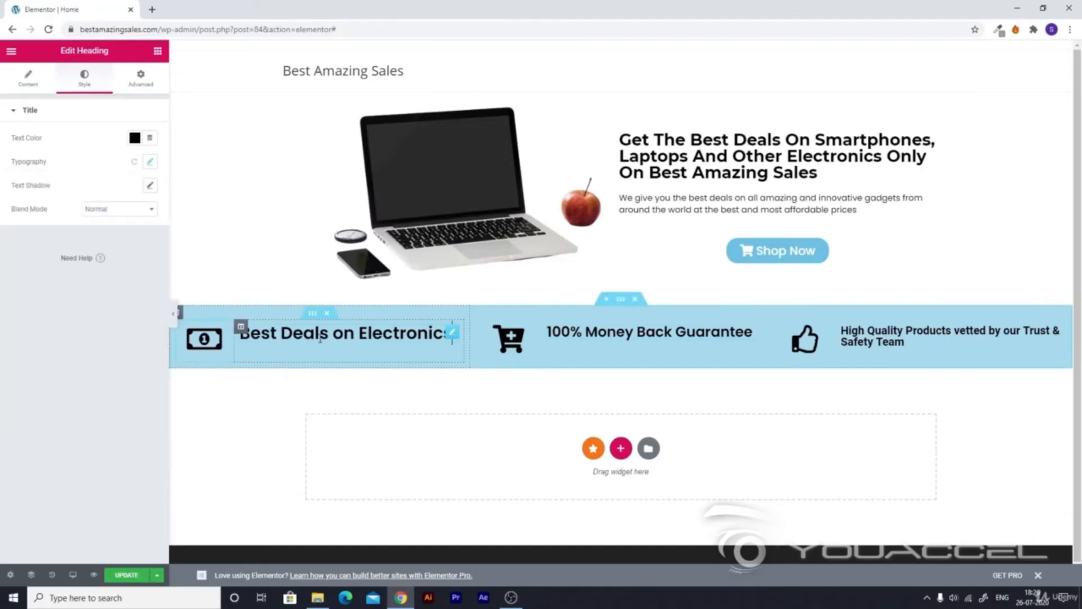
click(150, 161)
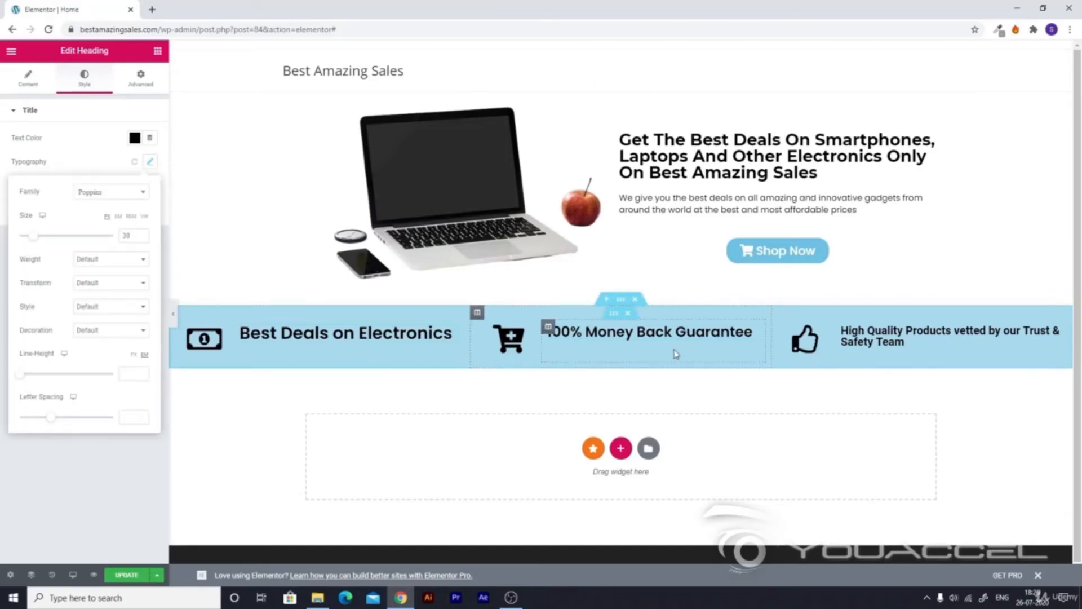
click(31, 138)
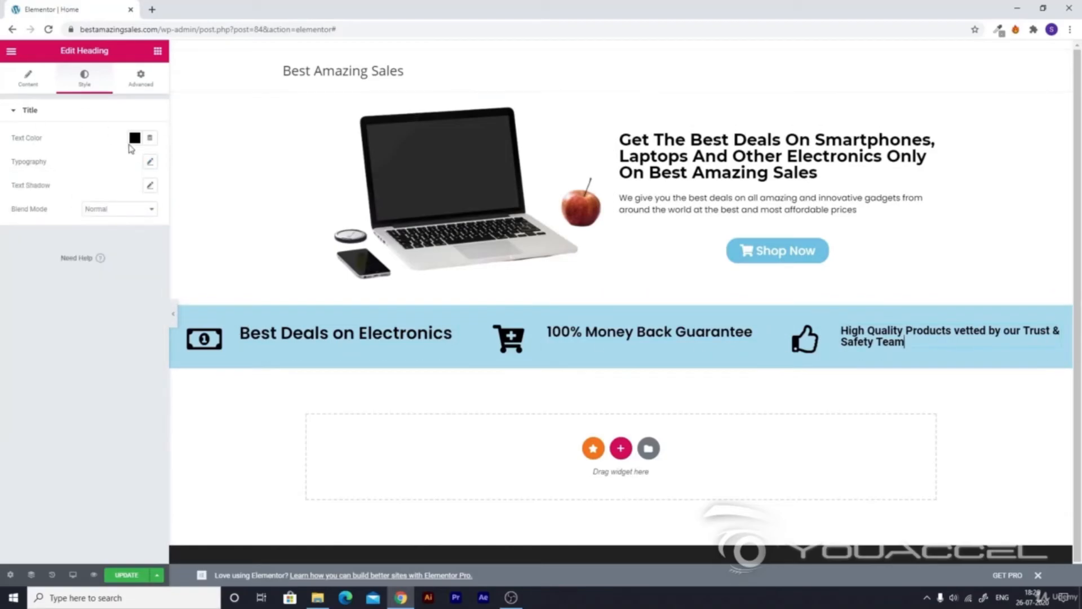
click(150, 162)
click(119, 194)
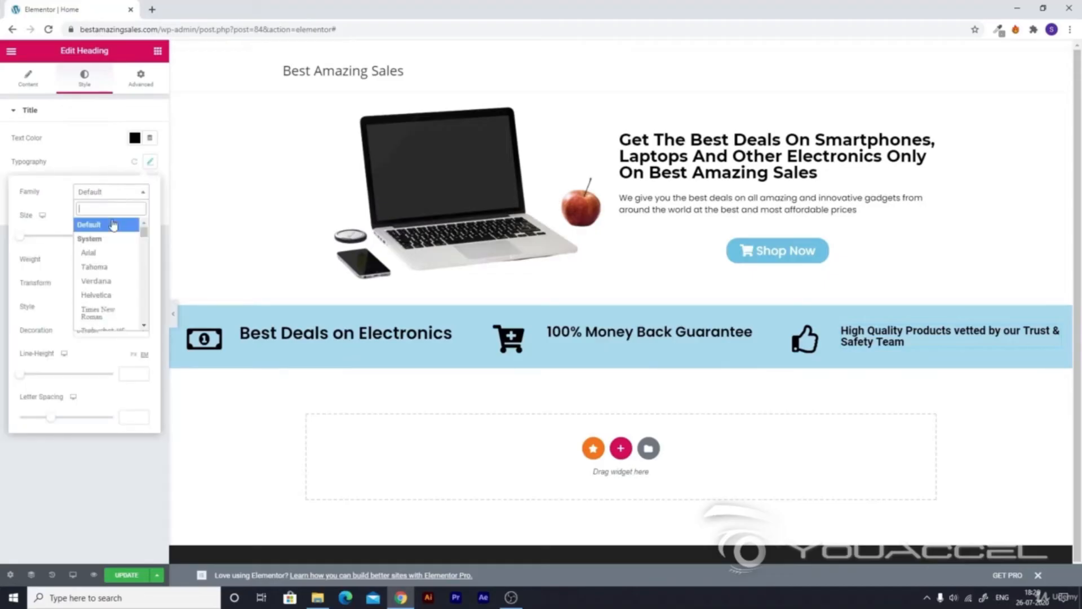
text(poppins)
click(102, 239)
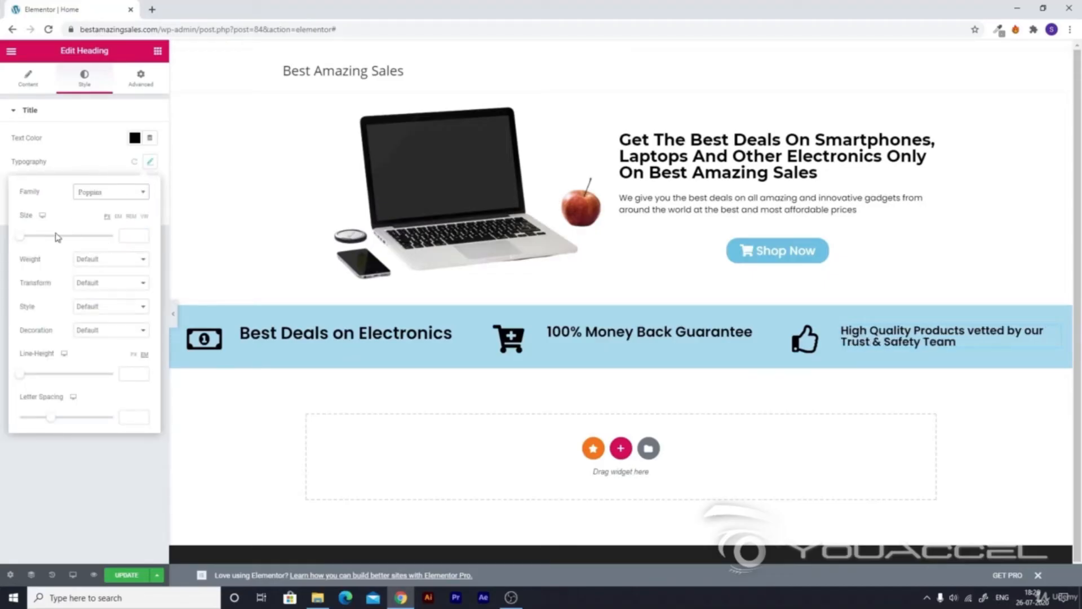
drag(17, 243, 33, 246)
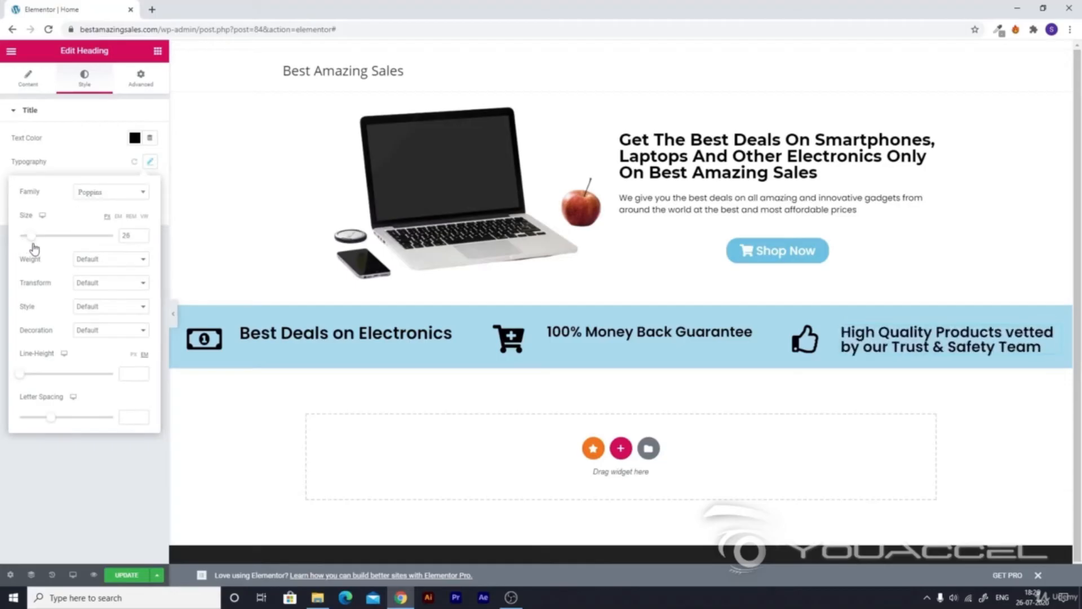
click(854, 352)
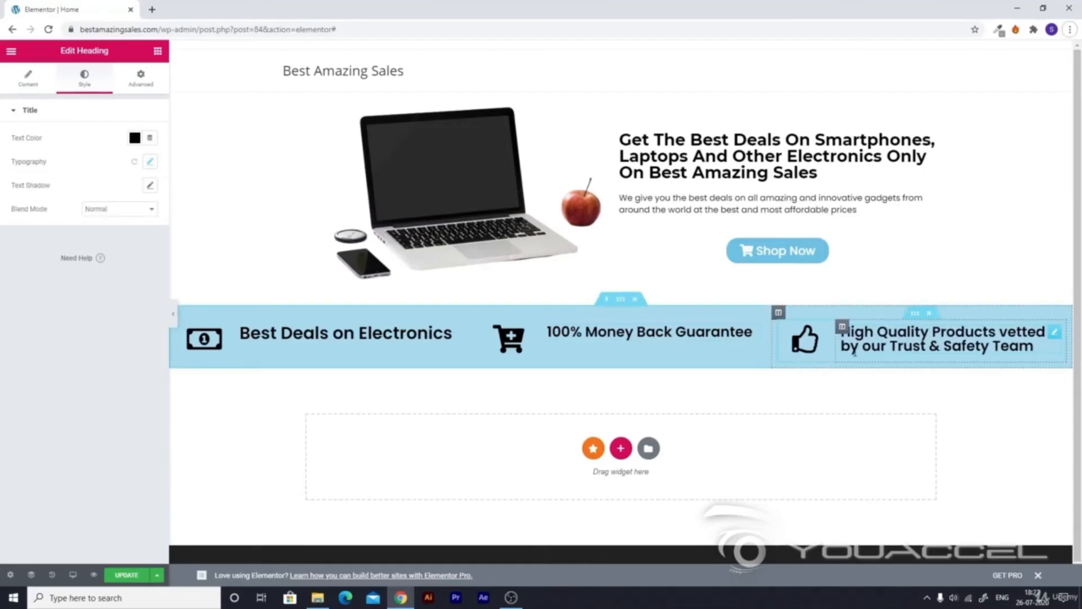
- Check the typography of the third and second columns' headings, and set the "Best Deals on Electronics" heading's font size to 25 px
click(150, 161)
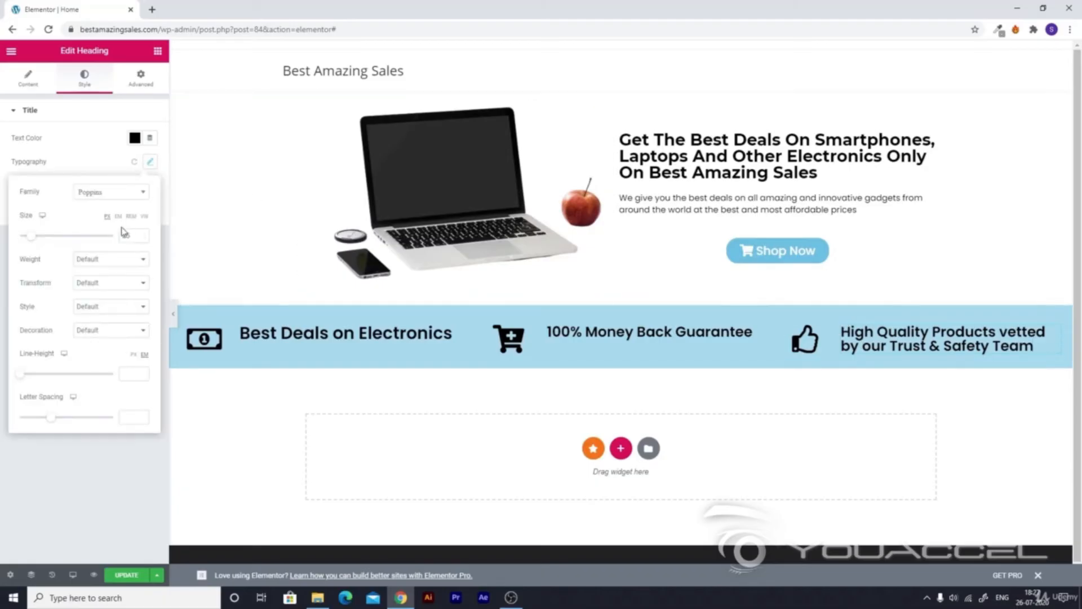
click(643, 333)
click(150, 162)
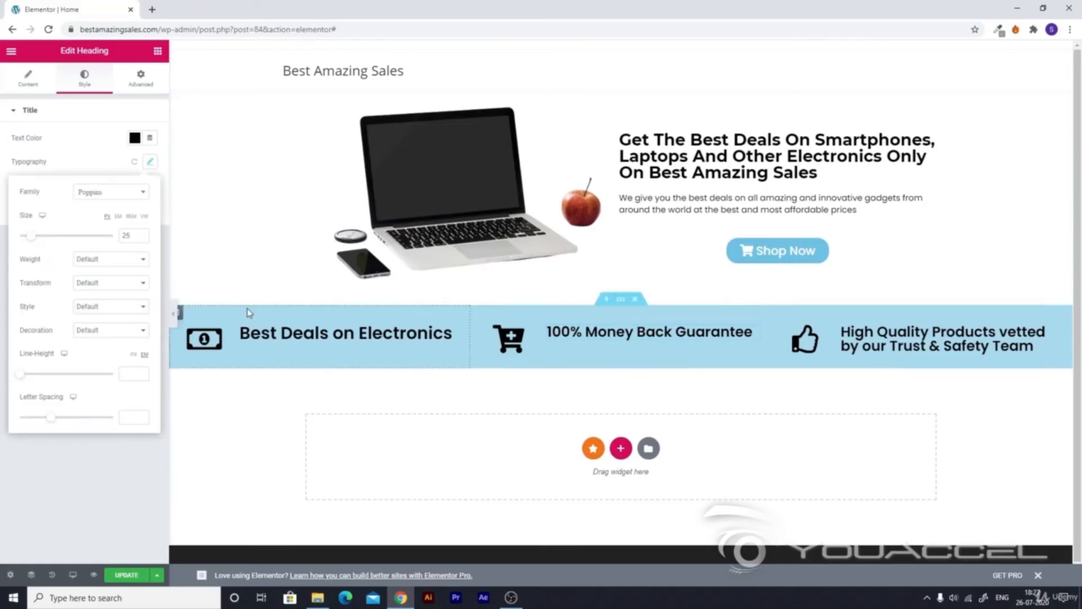
click(269, 346)
click(148, 163)
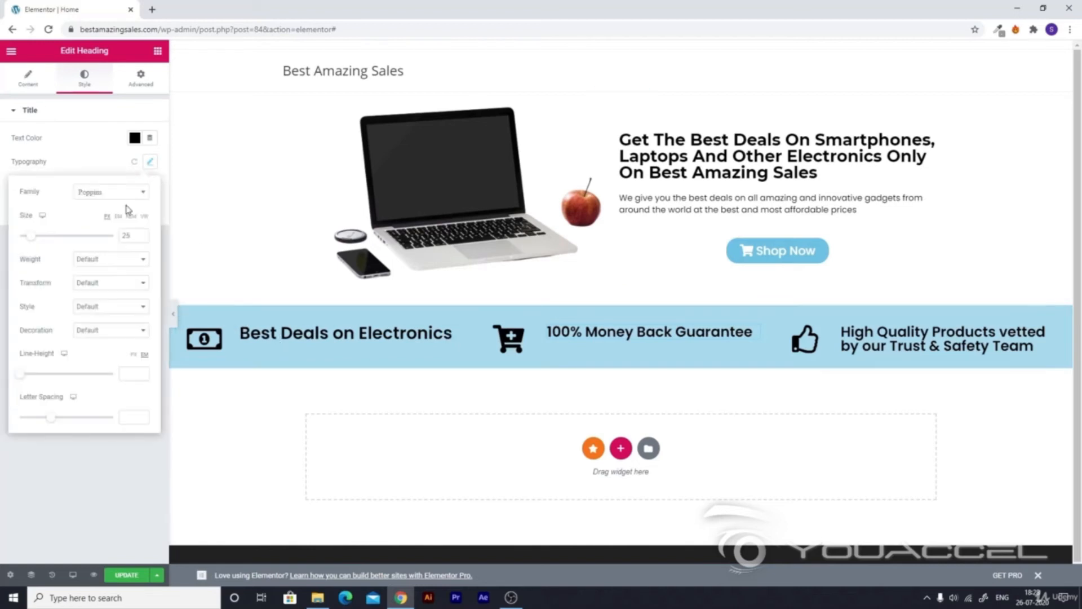
click(267, 338)
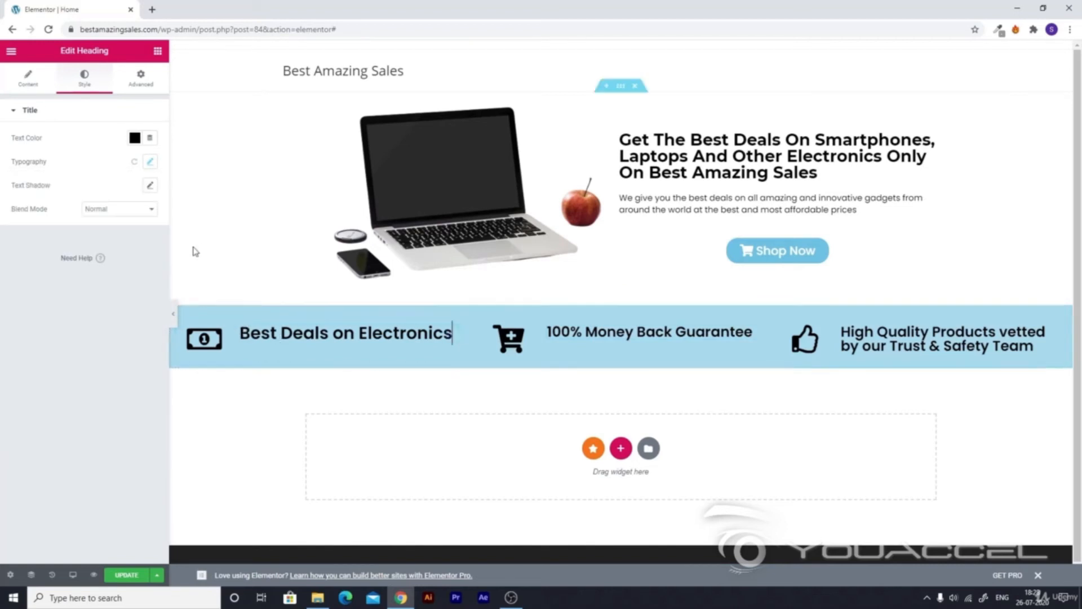
click(148, 163)
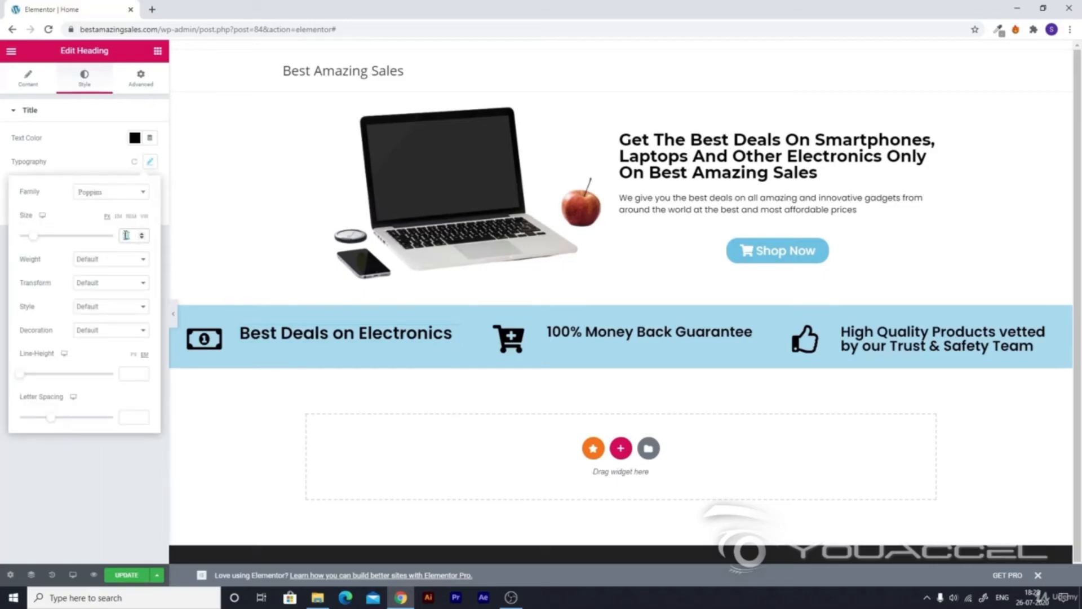
text(25)
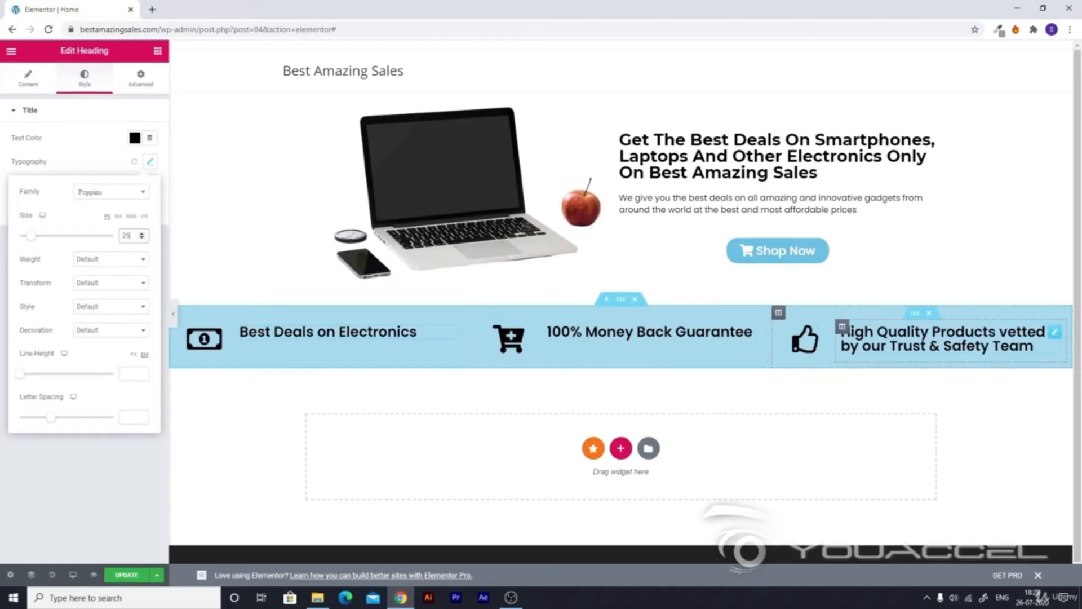
- Compare the other headings' typography once more, and set the first column's "Best Deals on Electronics" heading to size 25 px again
click(663, 342)
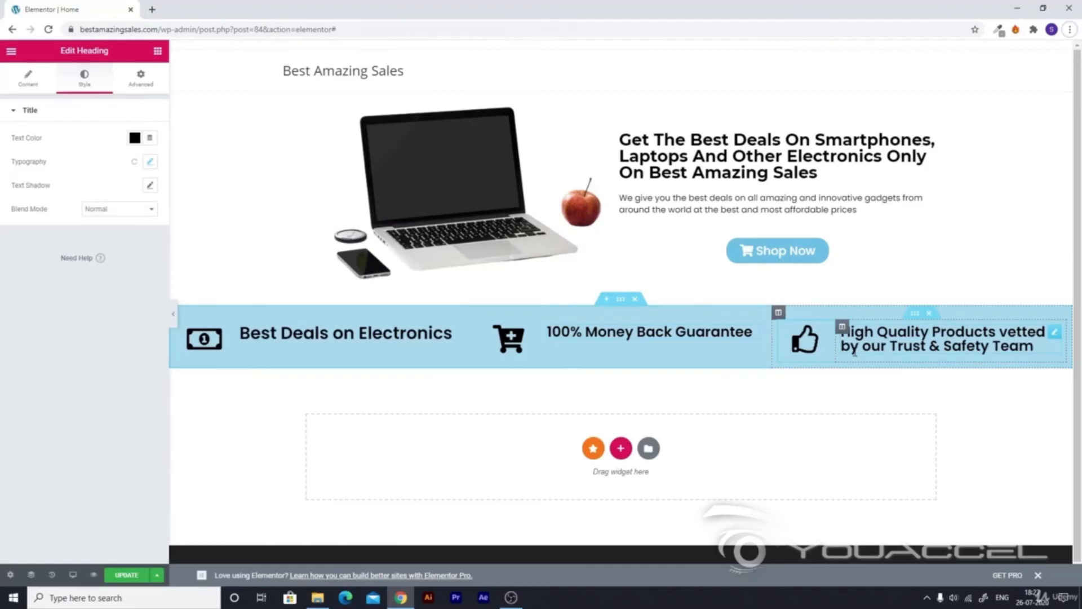
click(150, 161)
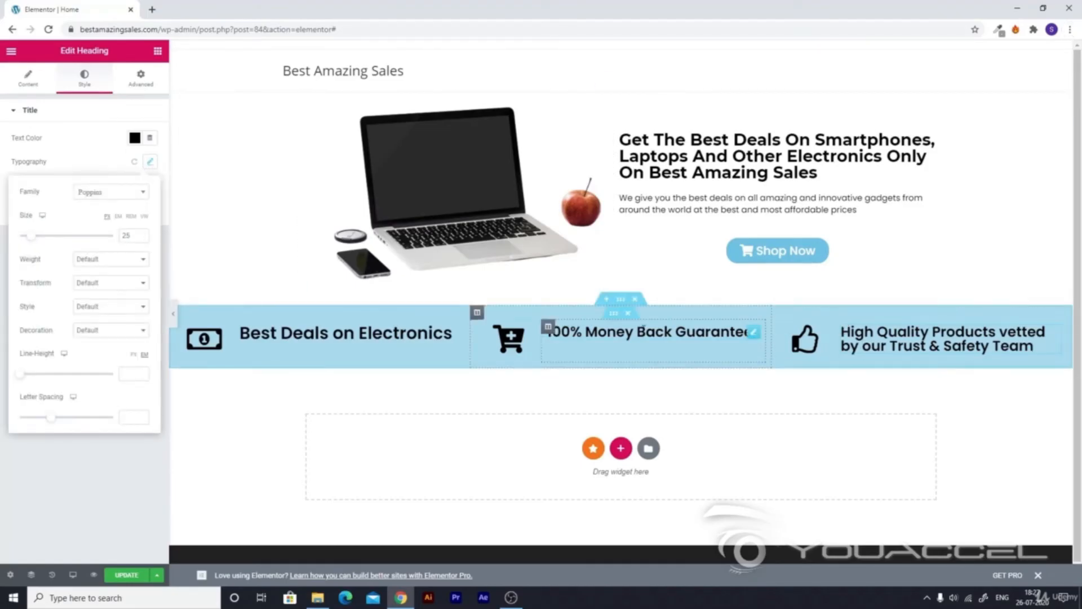
click(643, 327)
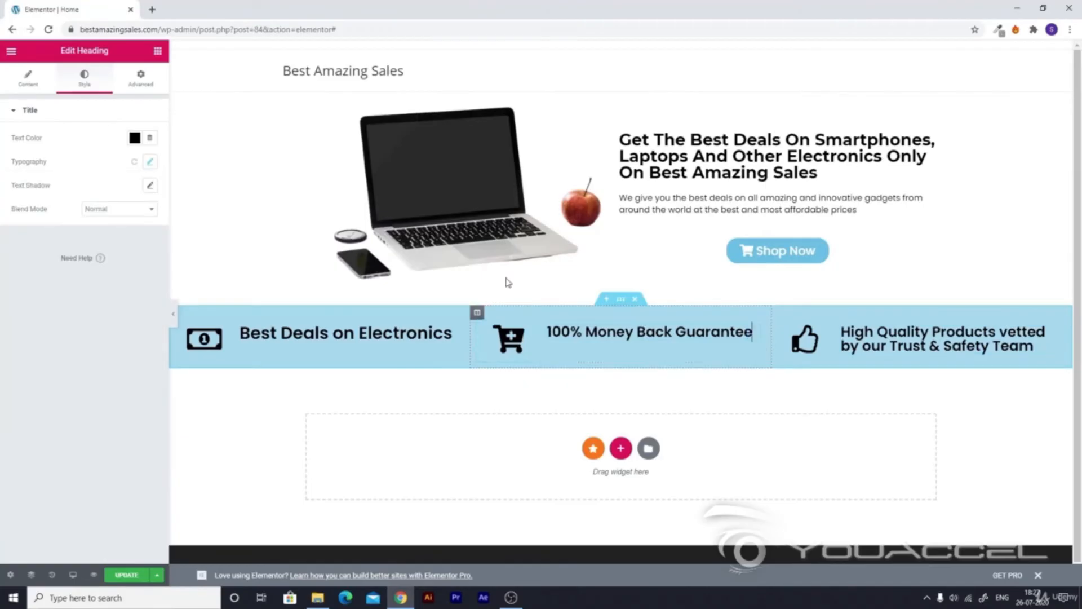
click(150, 162)
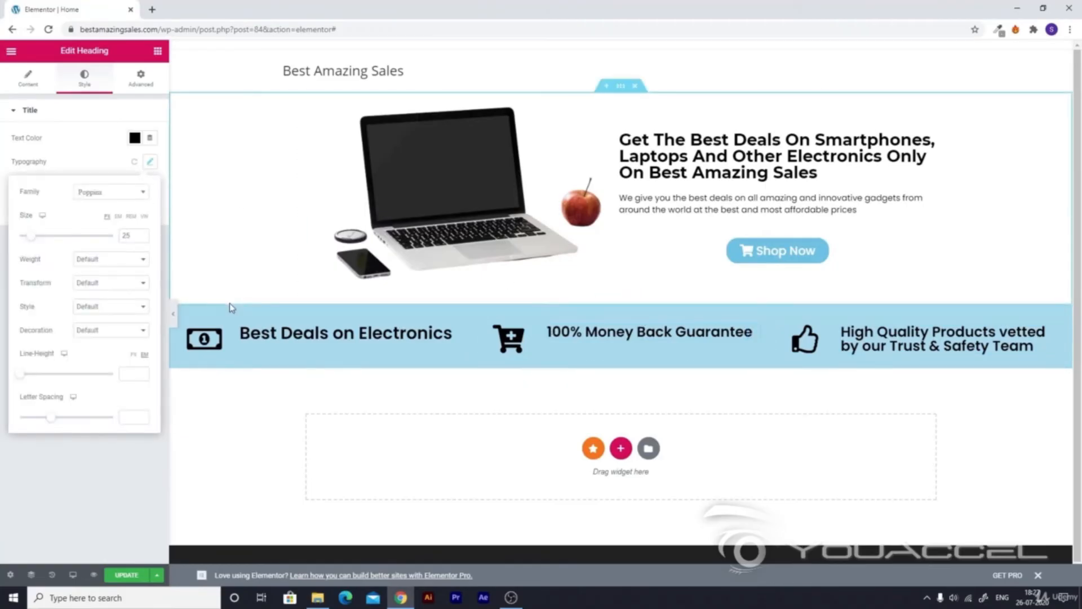
click(268, 346)
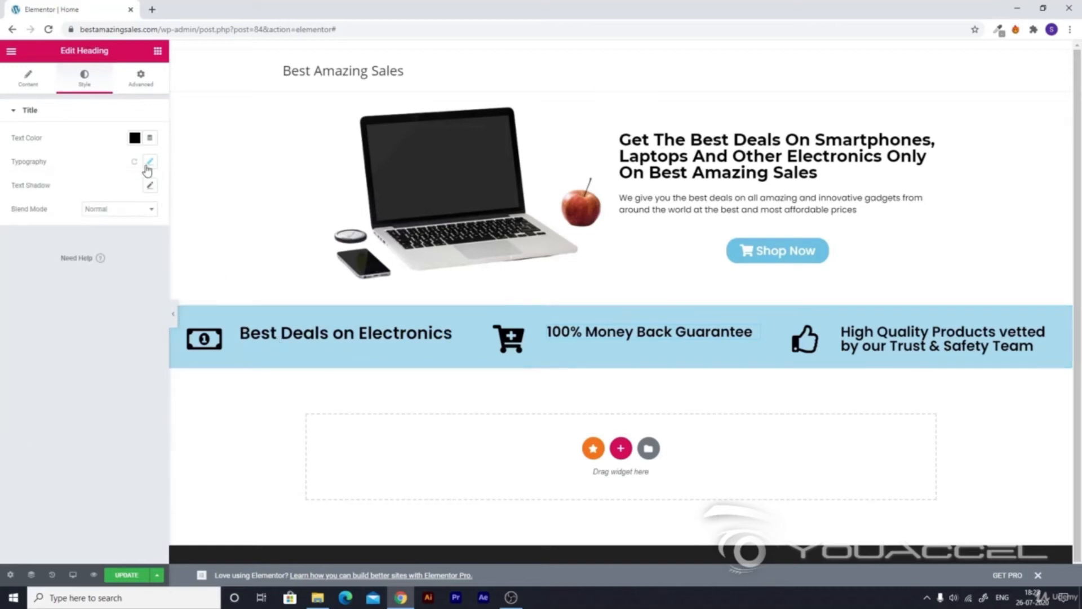
click(148, 163)
click(267, 339)
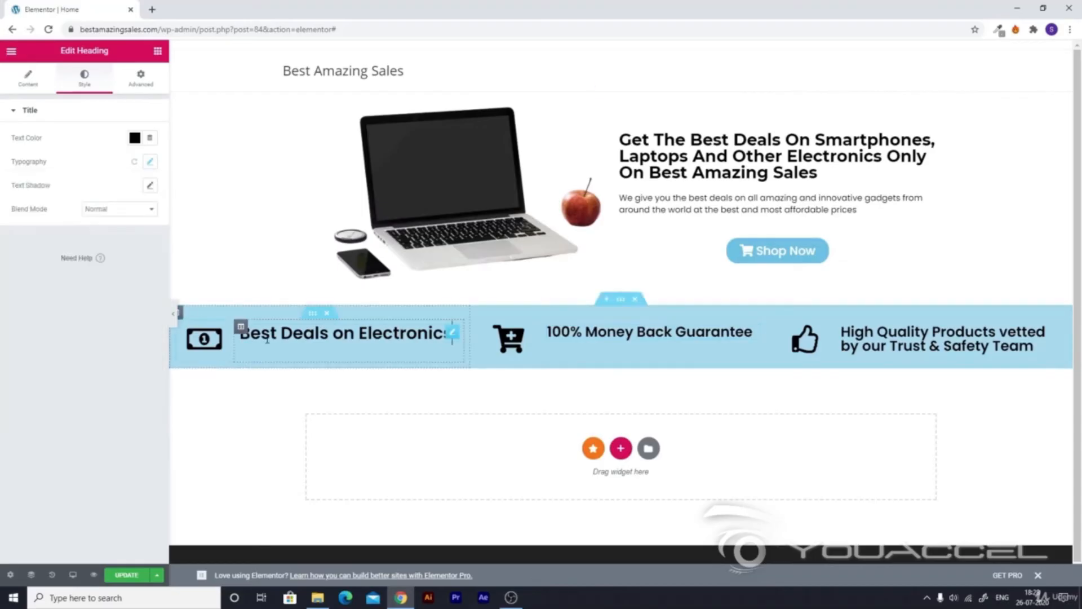
click(149, 162)
double_click(125, 235)
text(25)
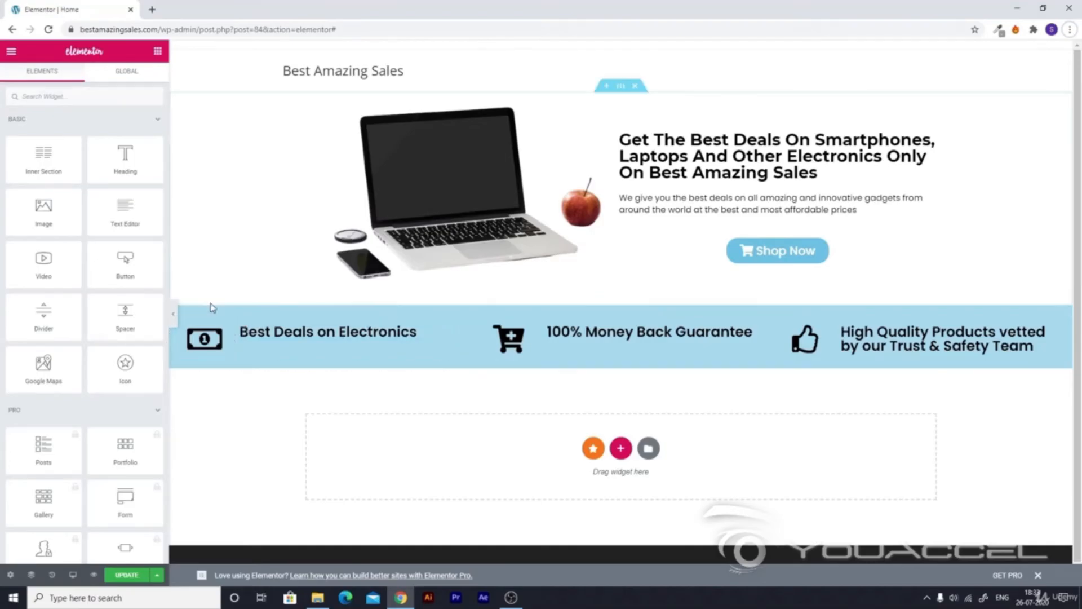
- Preview the page at full width, and set the vertical alignment of the first and second columns' inner sections to Middle
click(174, 314)
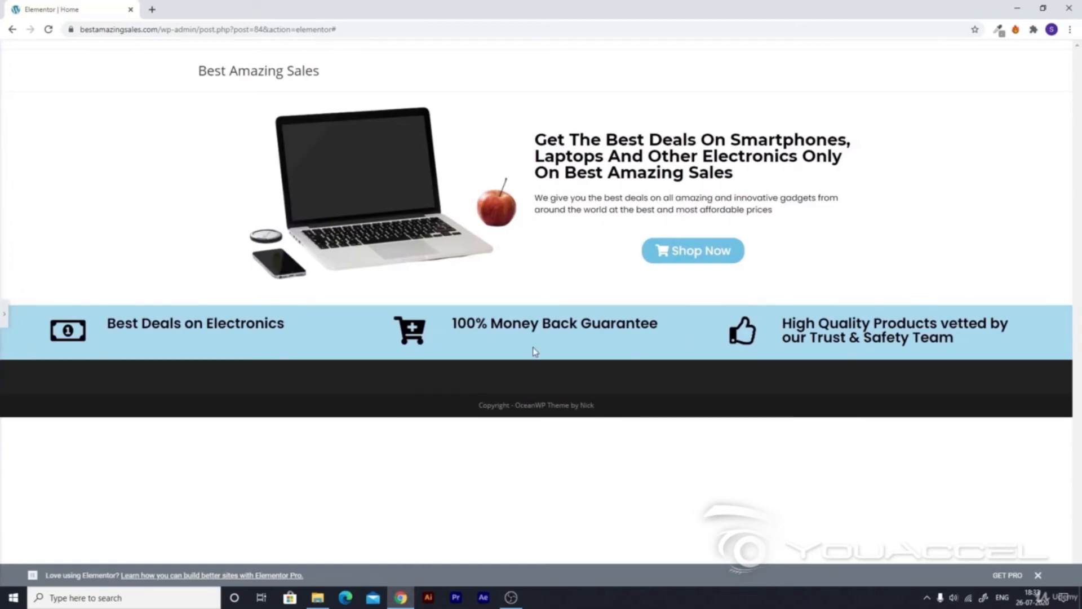
click(3, 319)
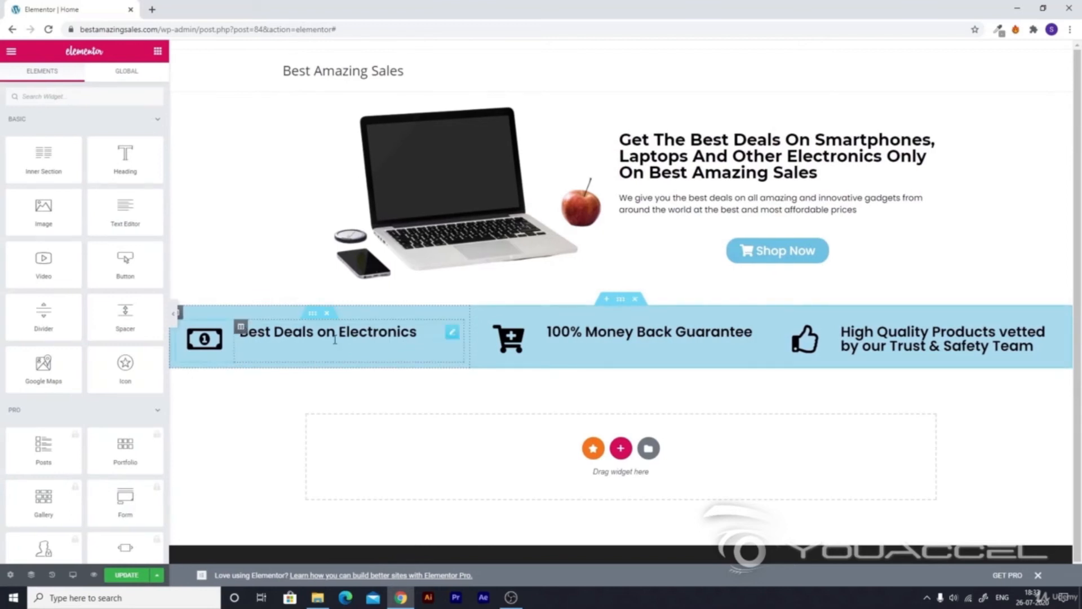
click(312, 315)
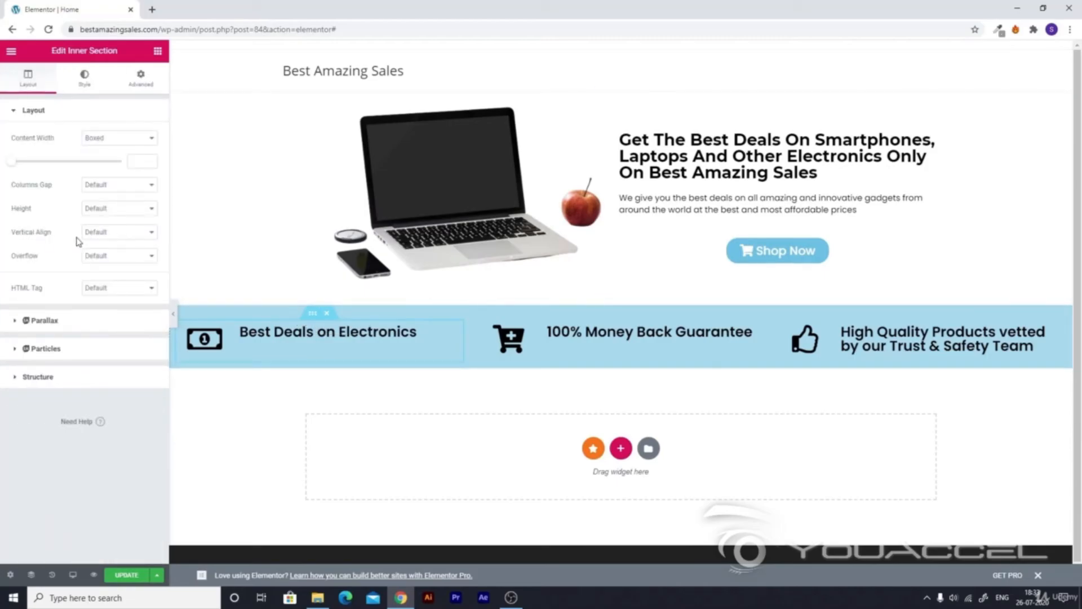
click(97, 233)
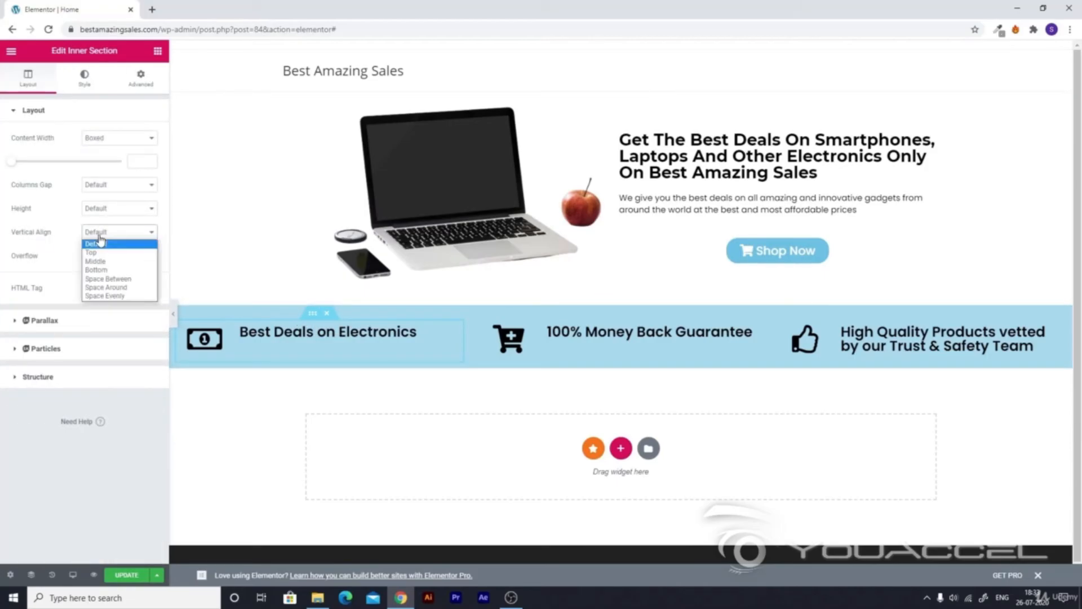
click(96, 261)
key(ctrl+z)
click(93, 233)
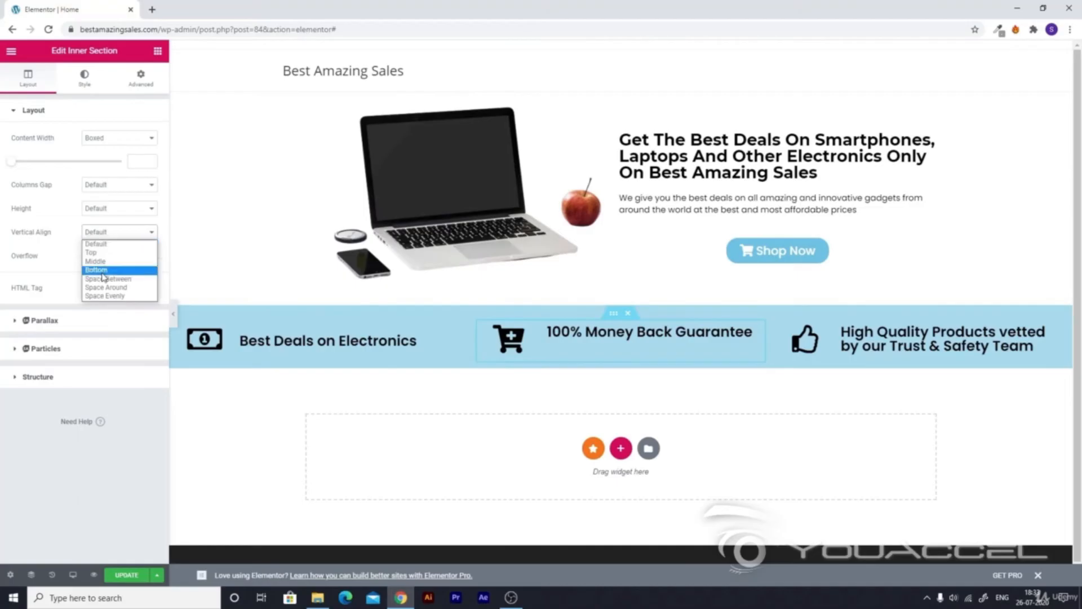
click(97, 263)
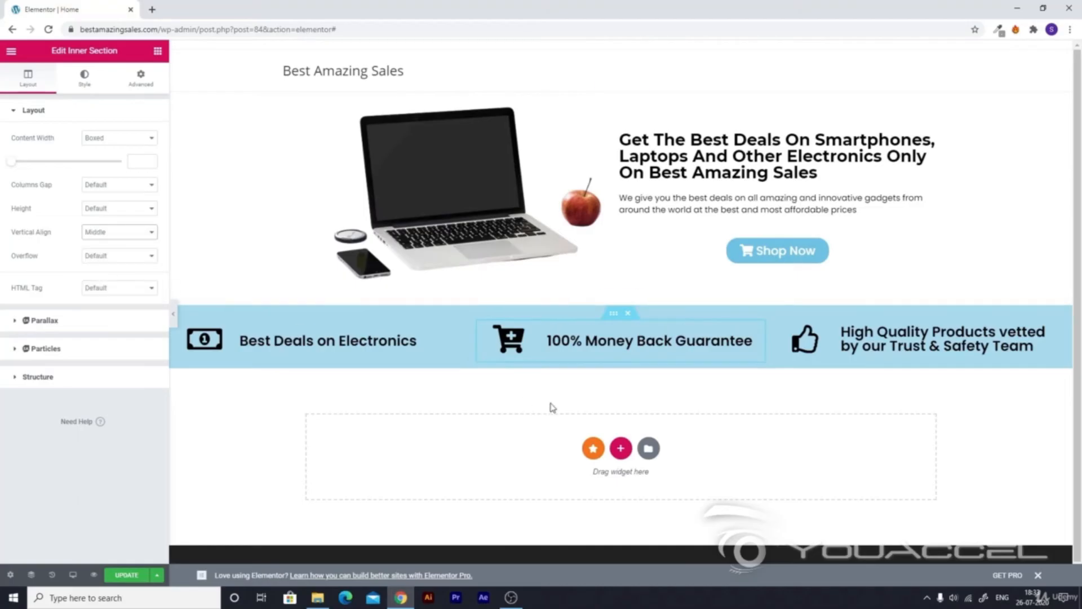
- Preview the icon-and-heading row at full width and inspect how the three headings line up with their icons
click(172, 317)
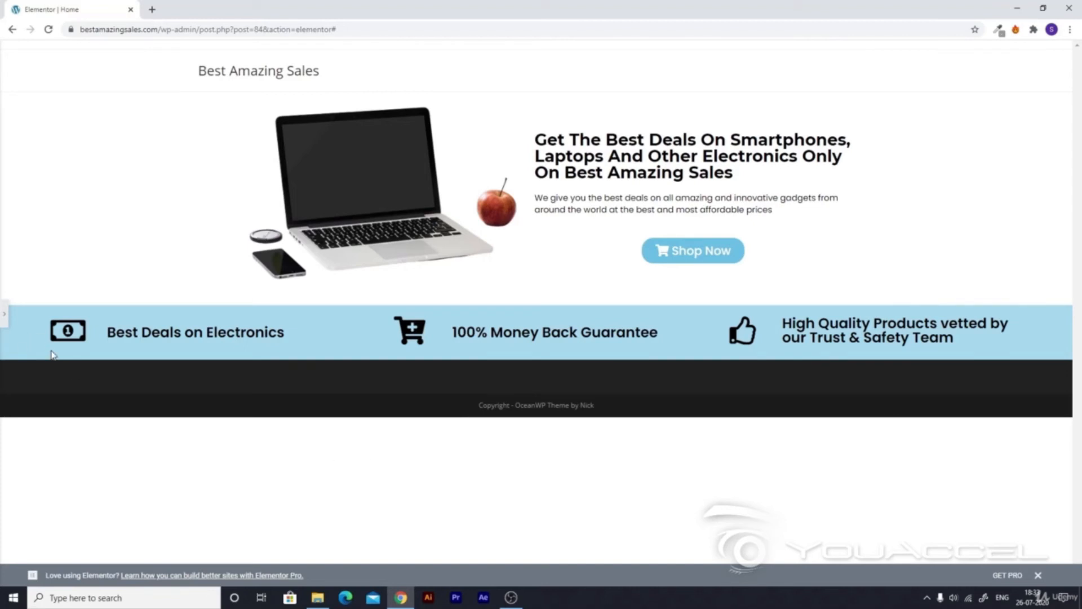
drag(37, 333, 1032, 371)
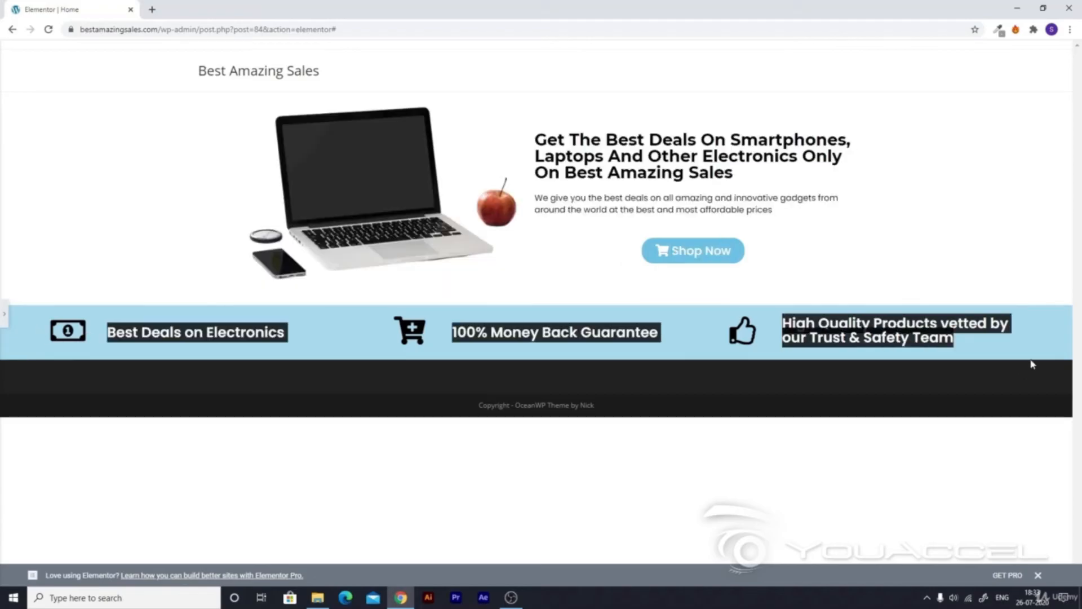
click(1032, 362)
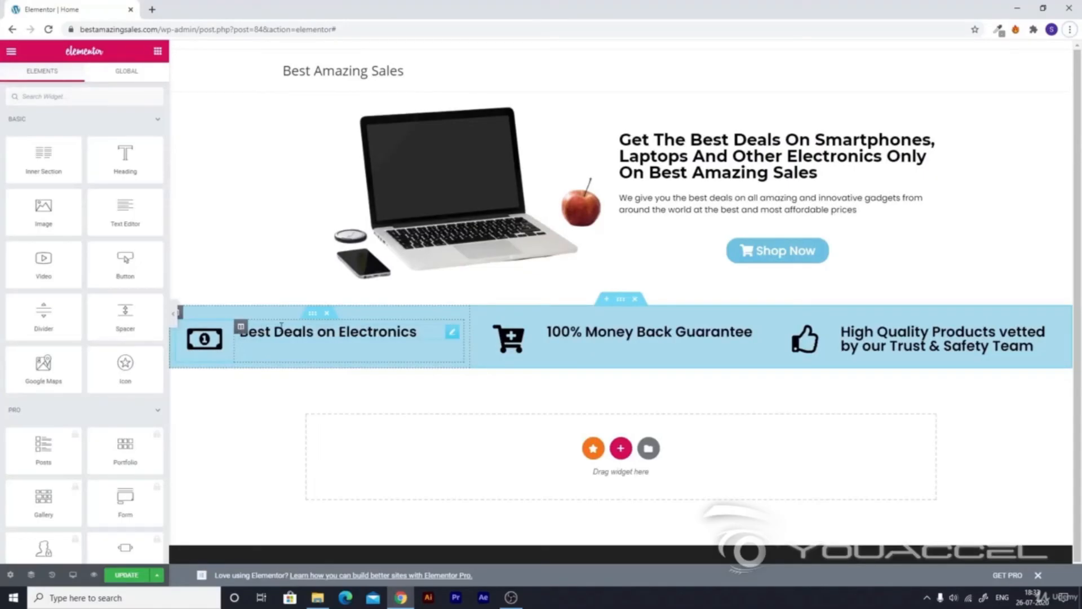
click(174, 314)
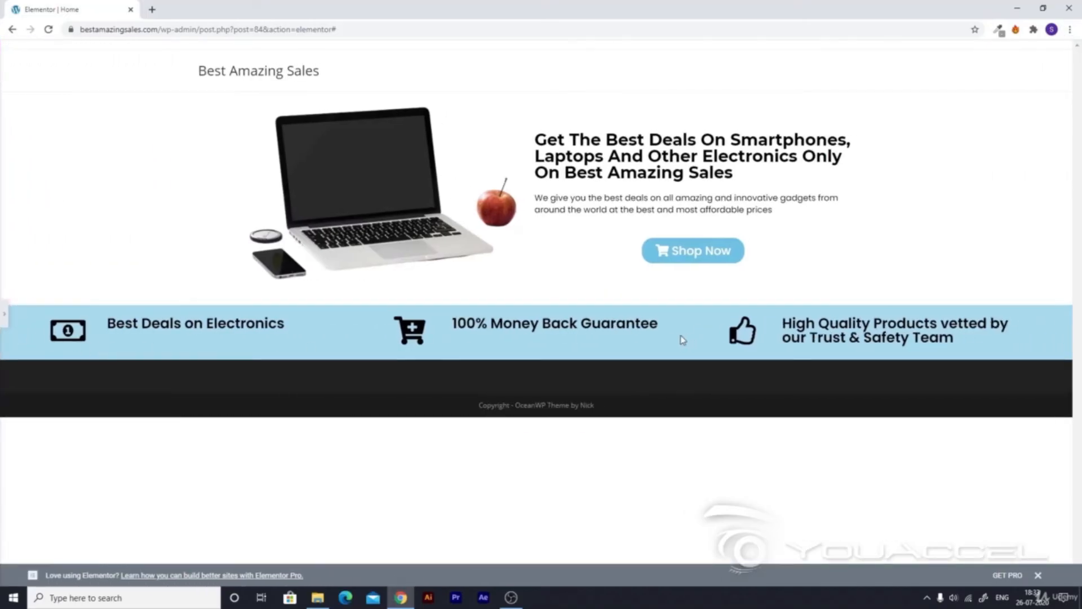
click(5, 314)
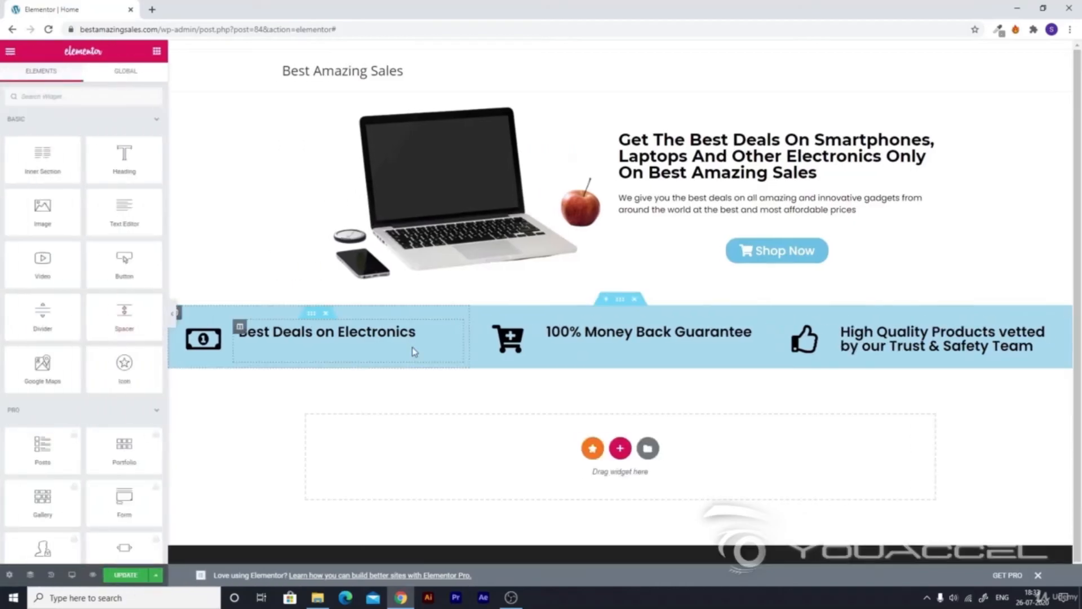
- Set the vertical alignment of the inner sections in all three columns to Middle, and preview the row at full width
click(313, 314)
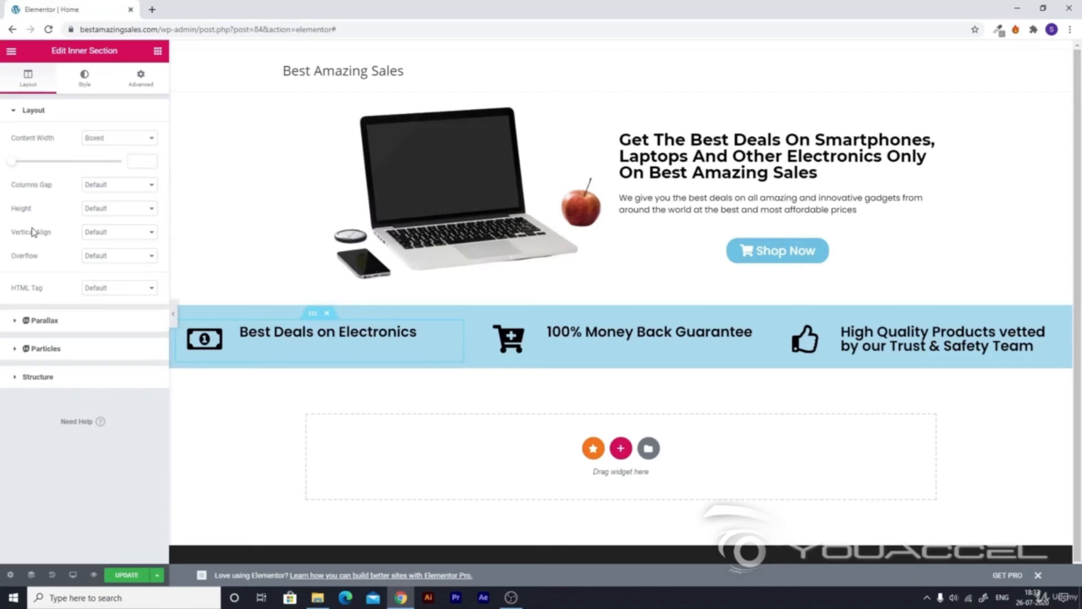
click(100, 236)
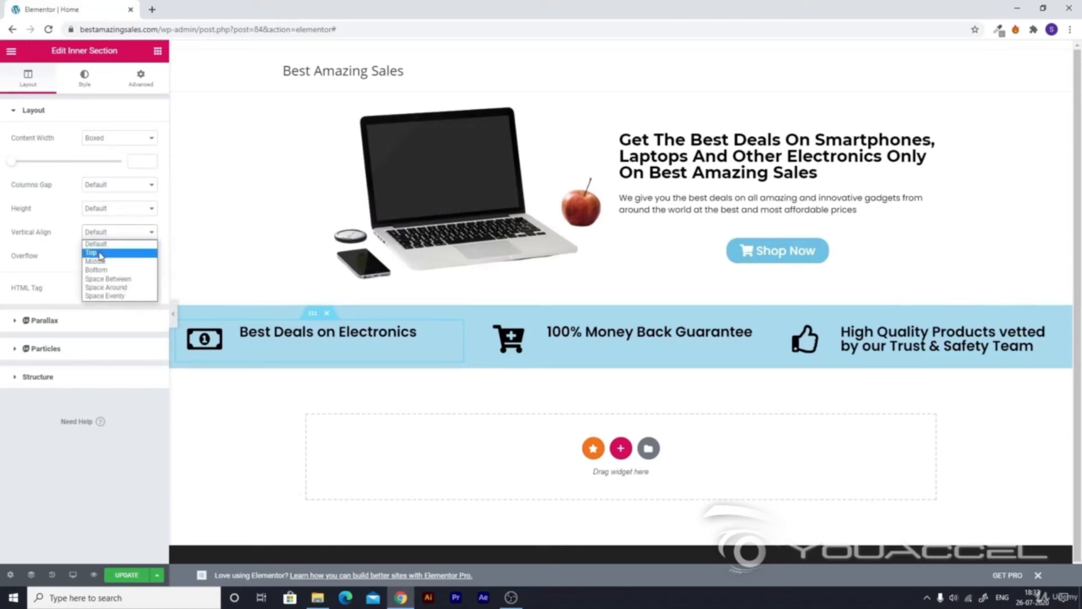
click(99, 261)
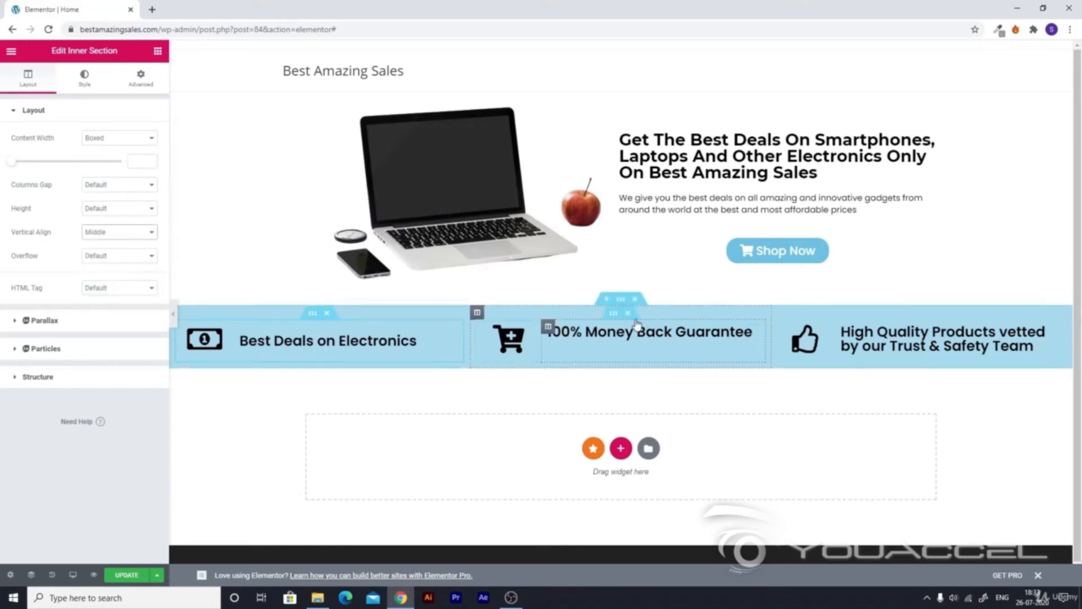
click(616, 315)
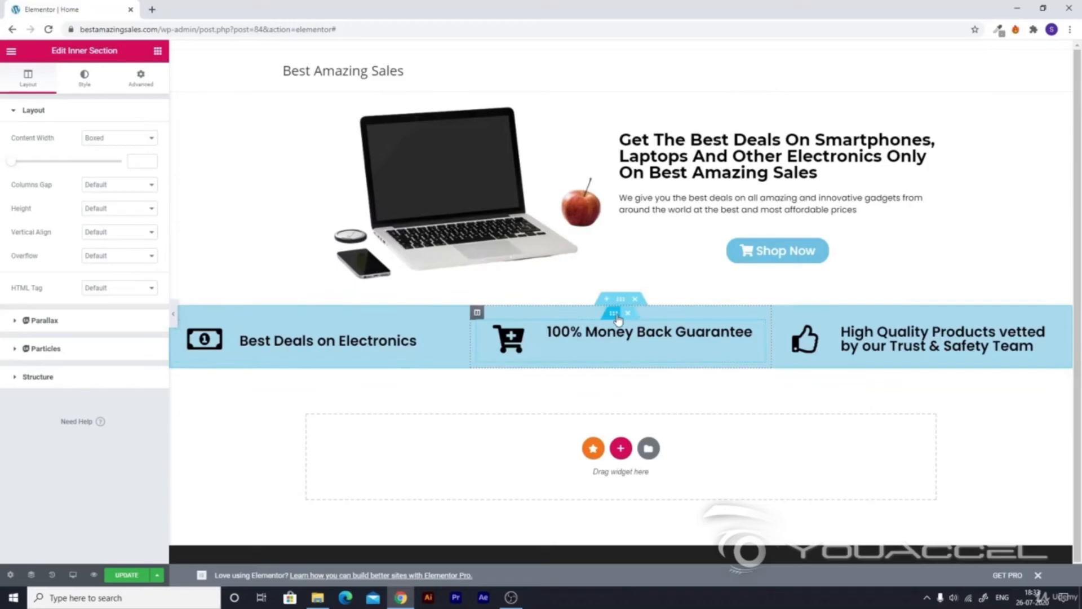
click(97, 233)
click(95, 261)
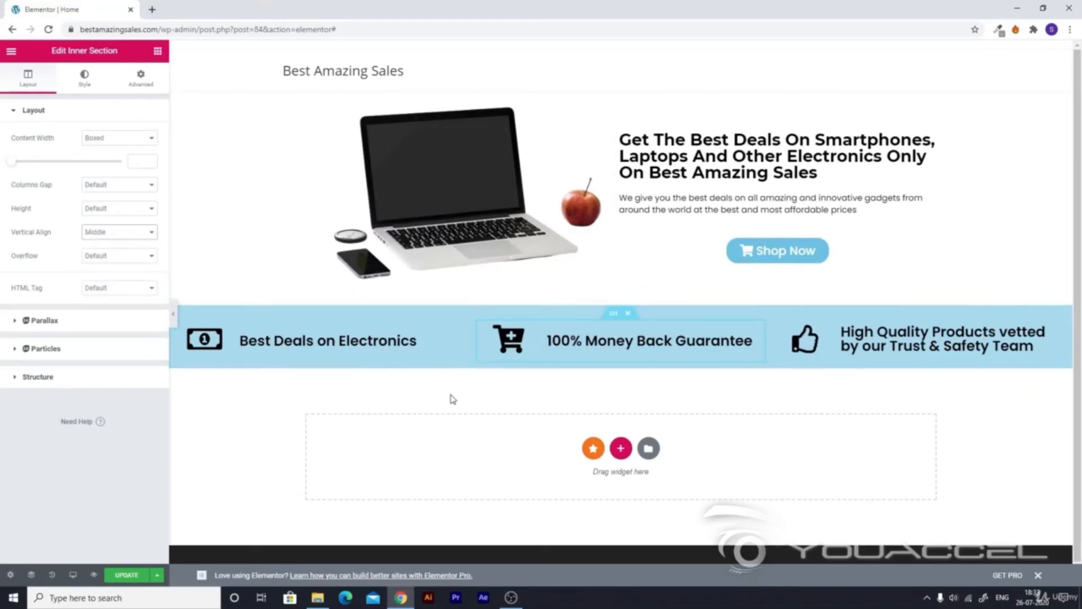
click(173, 314)
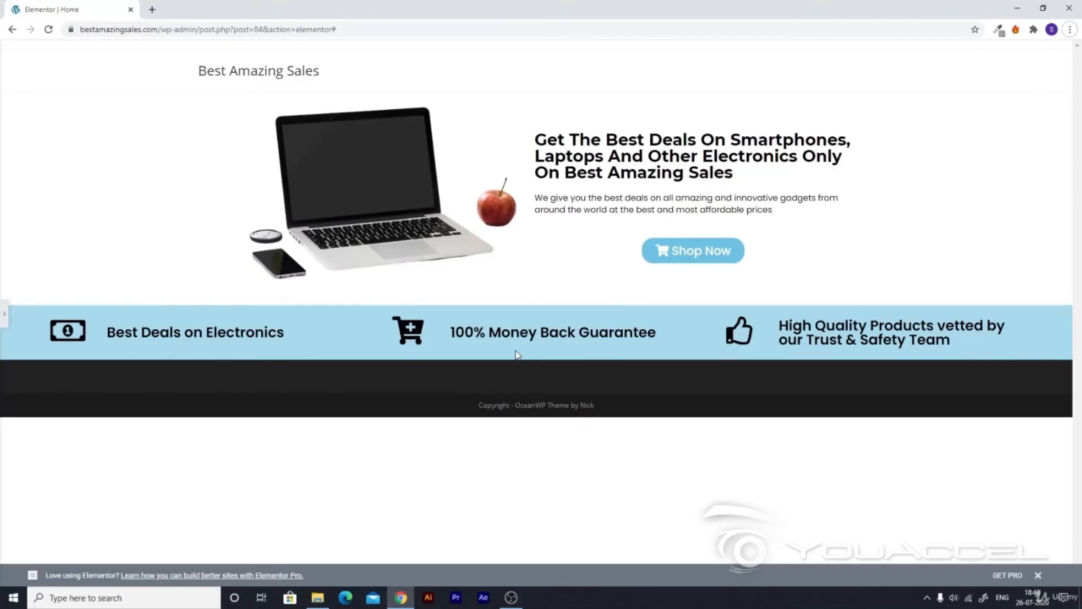
click(3, 316)
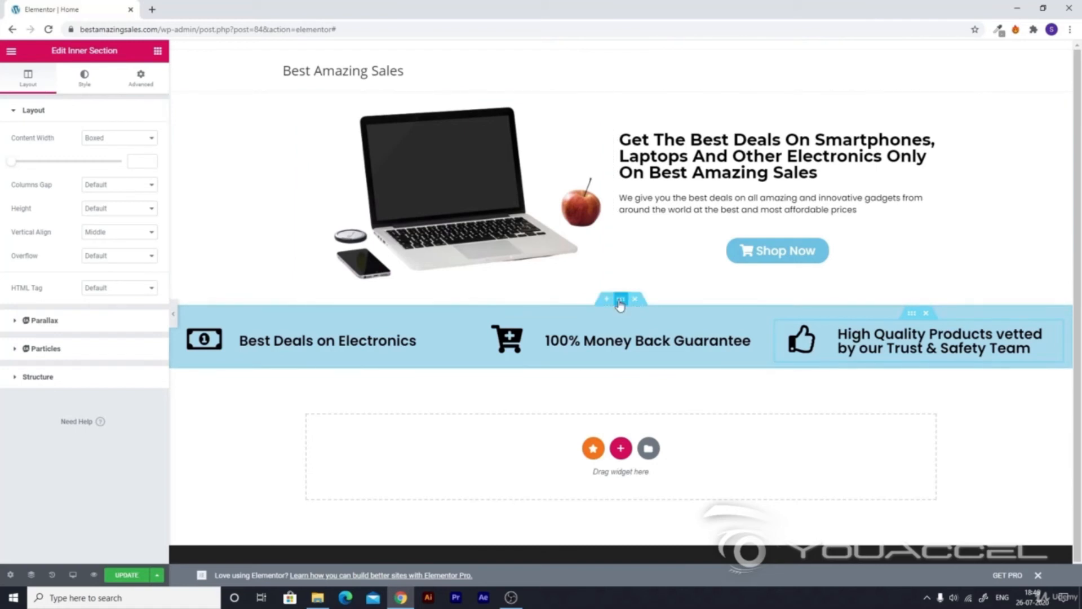
- Unlink the padding values of the blue three-column section and set its top padding to 20 px
click(620, 299)
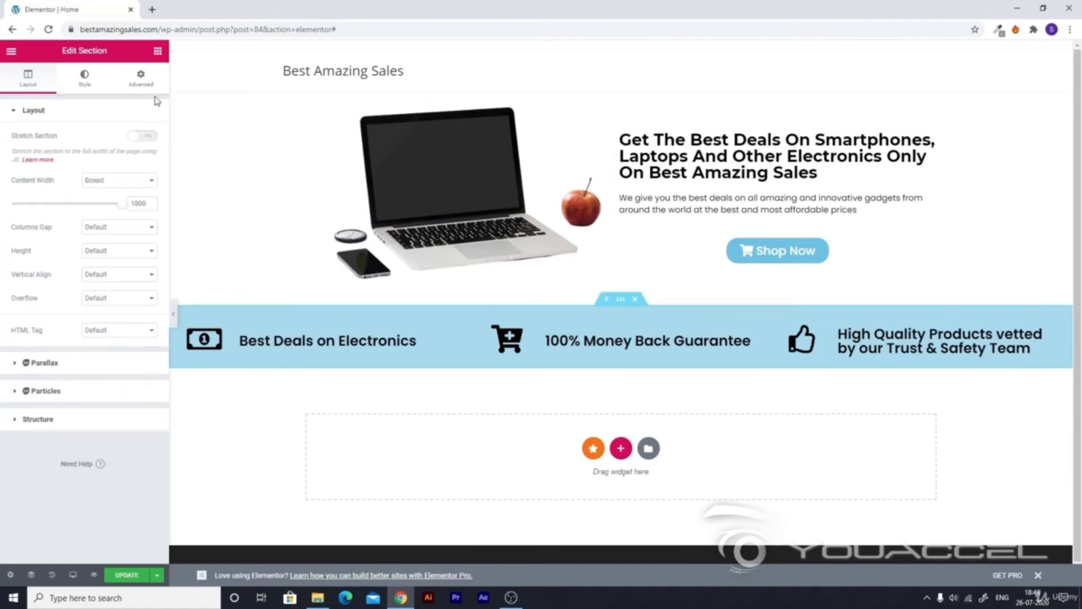
click(141, 78)
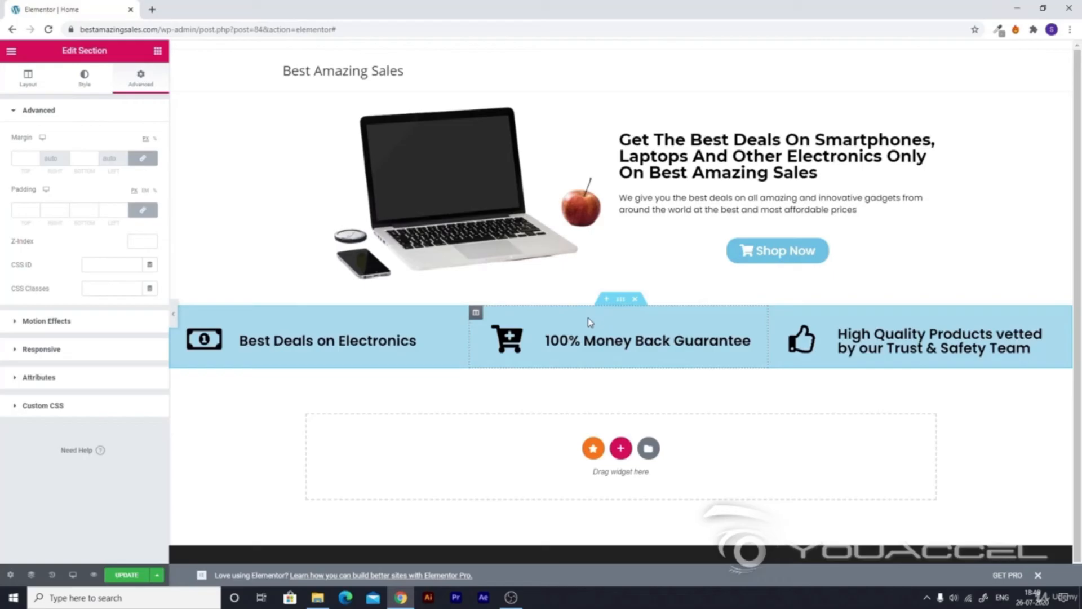
click(143, 210)
click(17, 210)
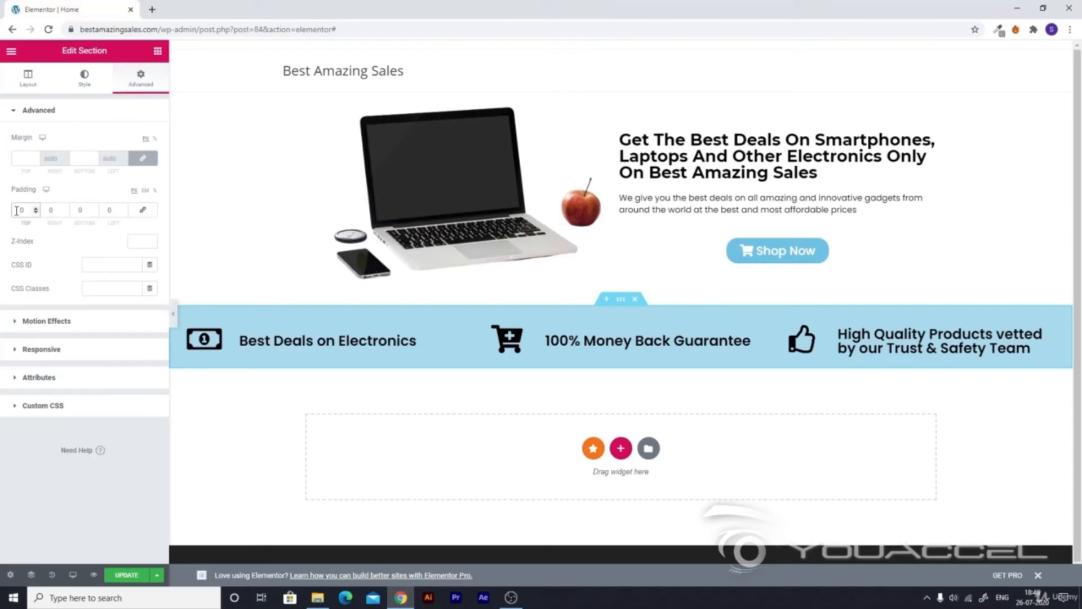
text(20)
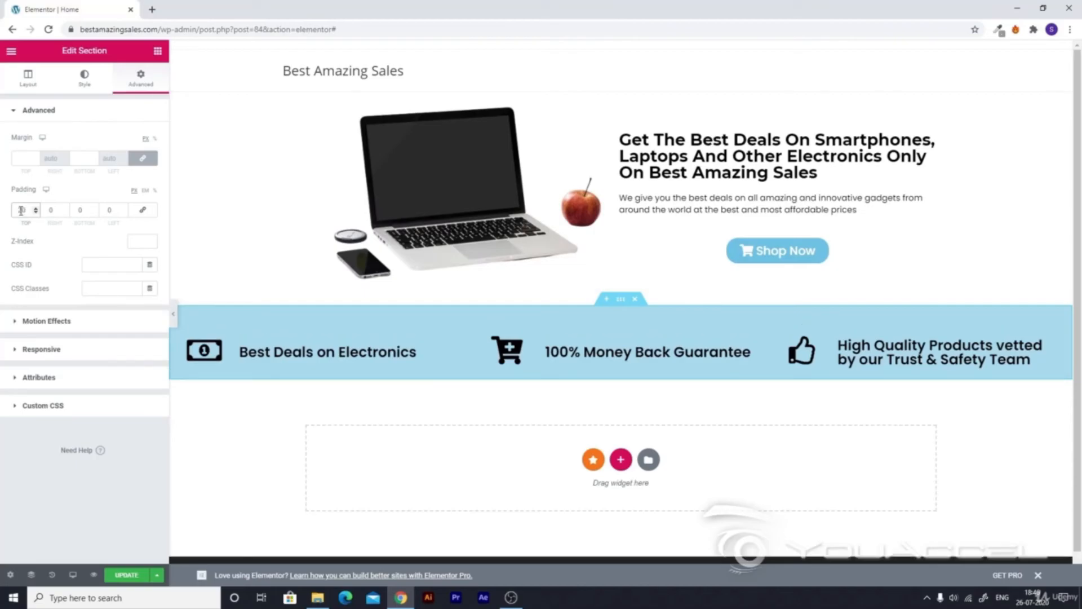
- Set the bottom padding of the blue three-column section to 20 px
click(77, 208)
text(3)
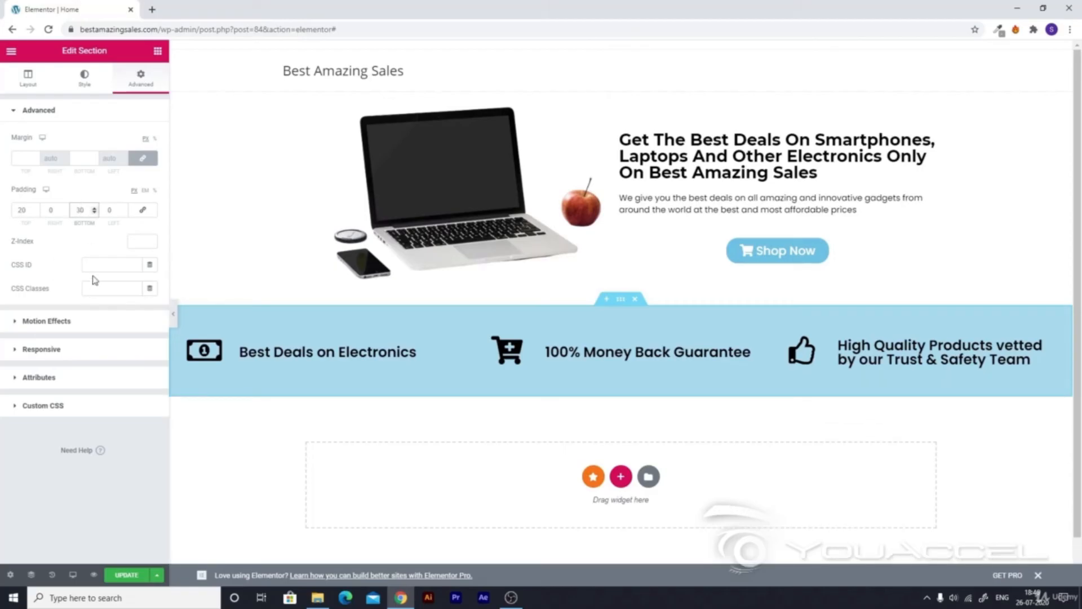
key(BackSpace)
text(2)
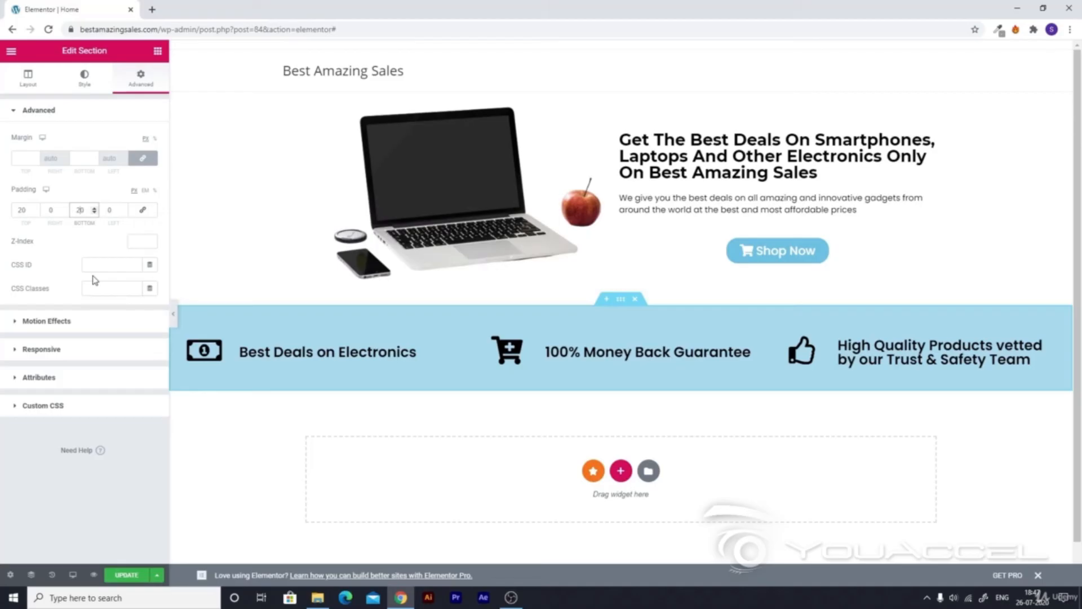
- Try Mountains and Clouds as the blue section's top shape divider, and settle on Zigzag
click(77, 89)
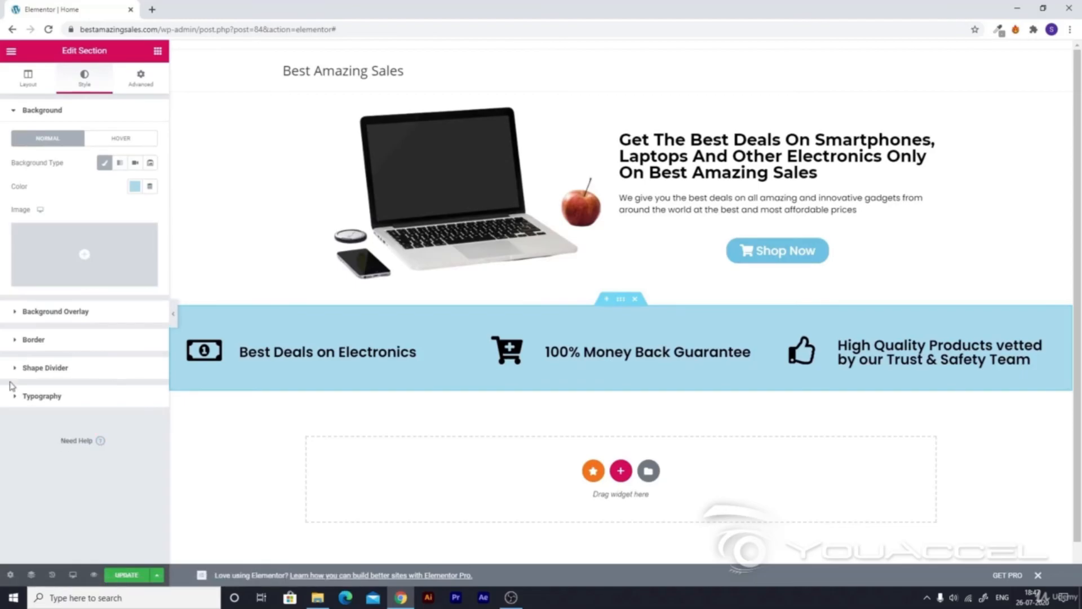
click(14, 373)
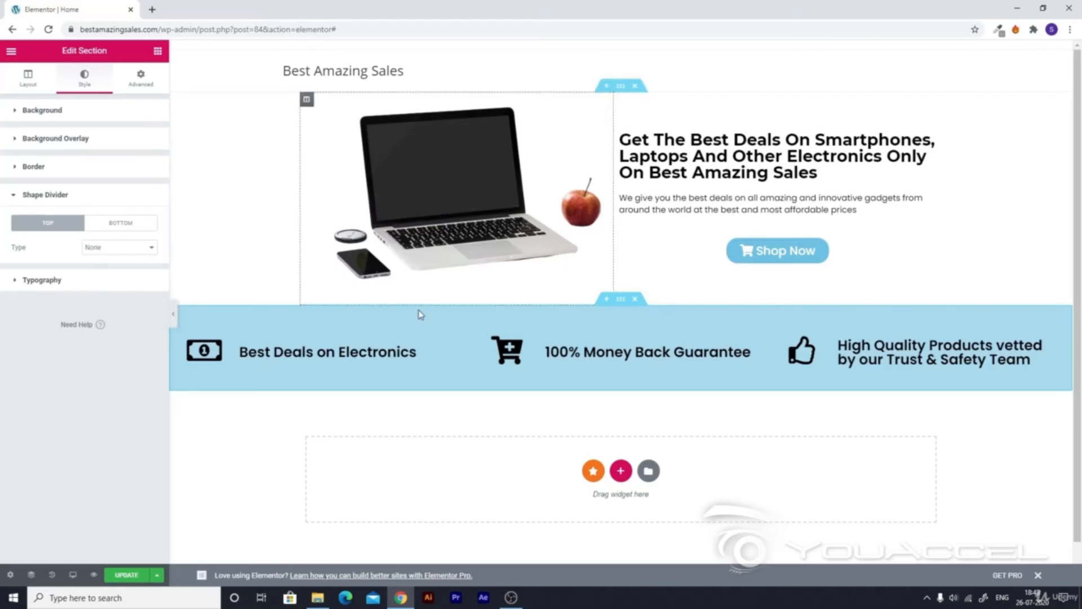
click(119, 227)
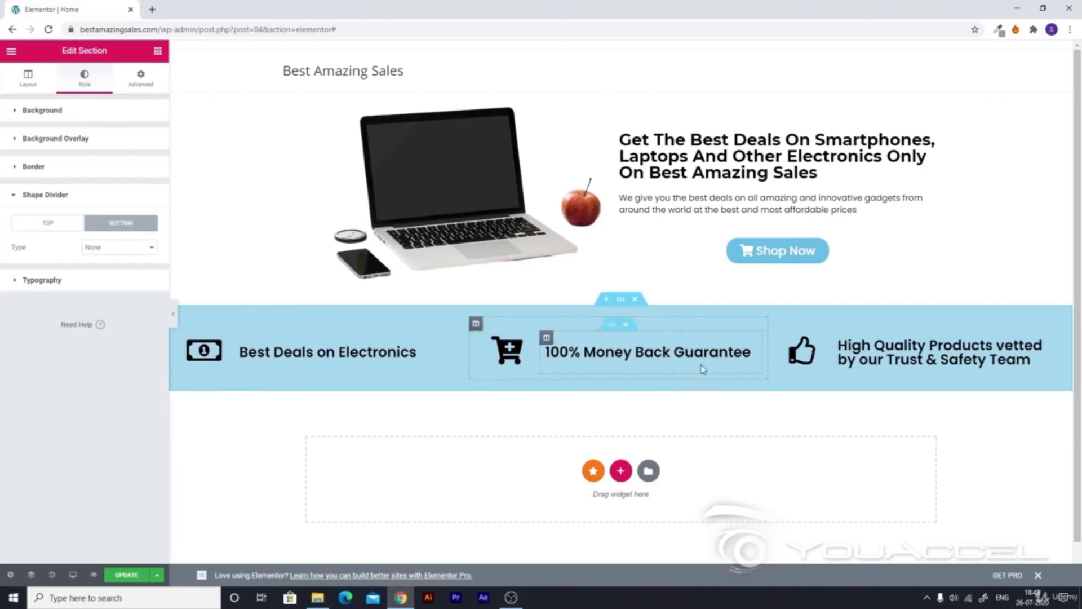
click(46, 225)
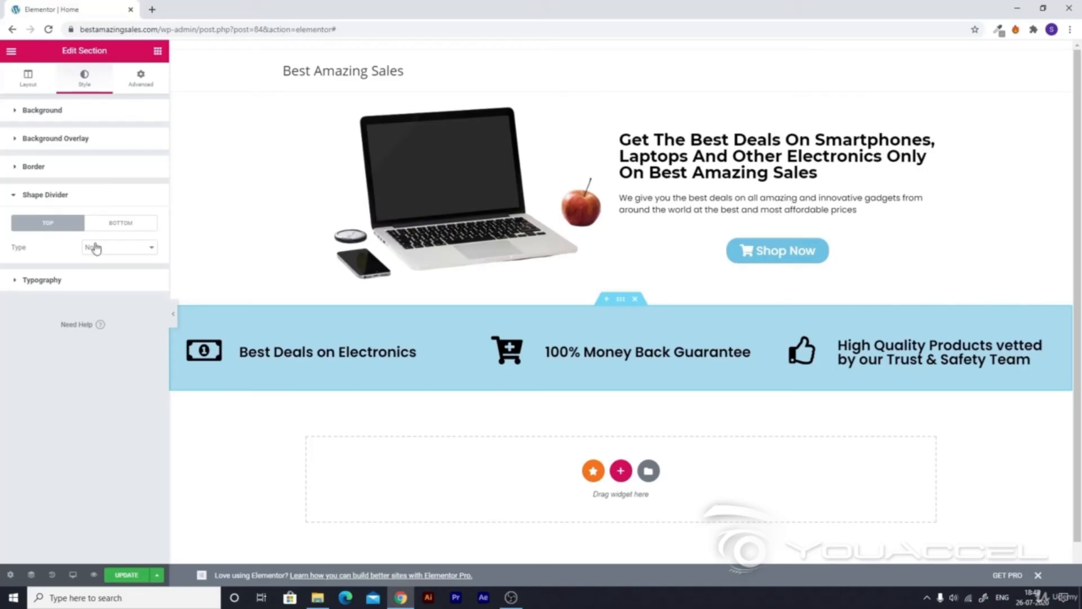
click(131, 257)
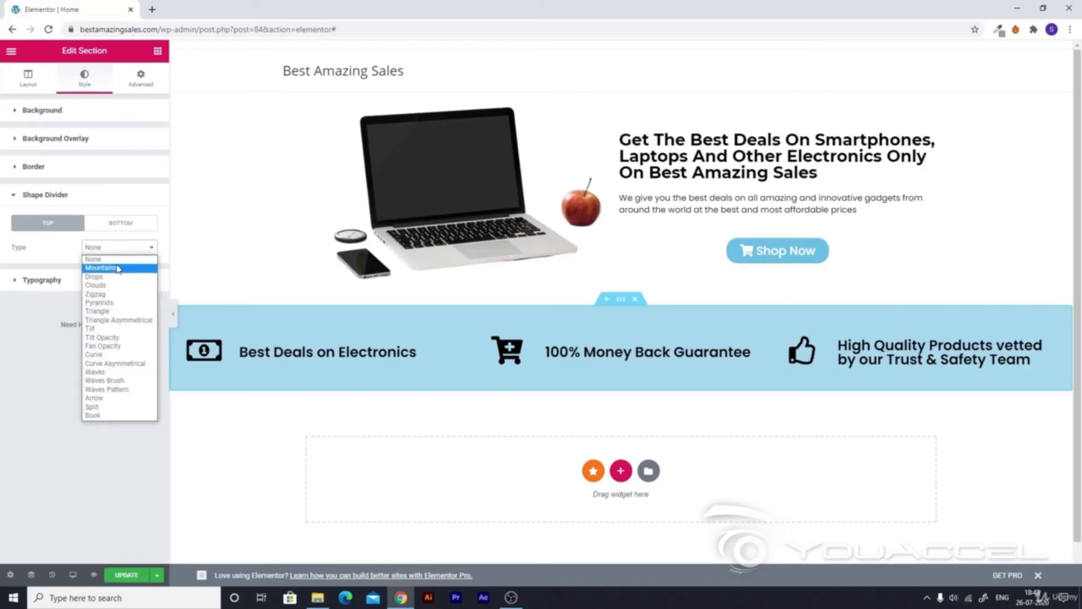
click(117, 268)
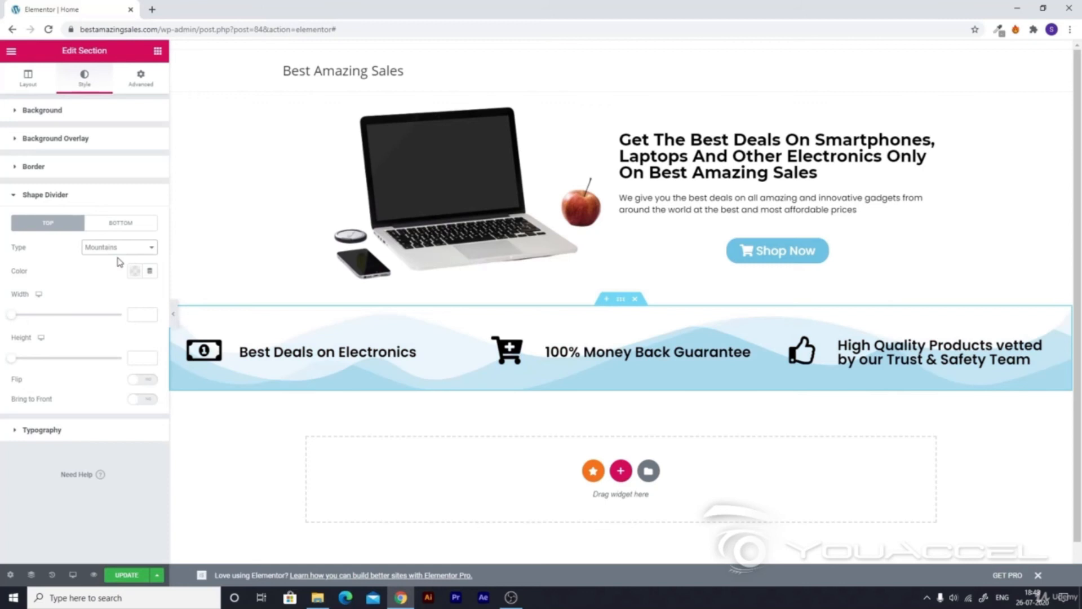
click(118, 254)
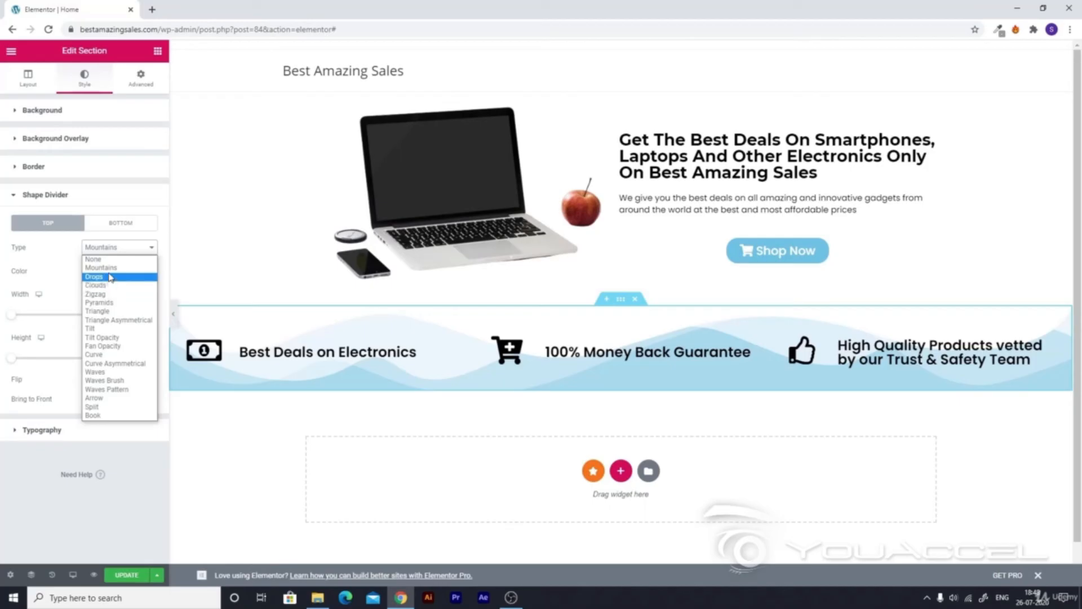
click(110, 285)
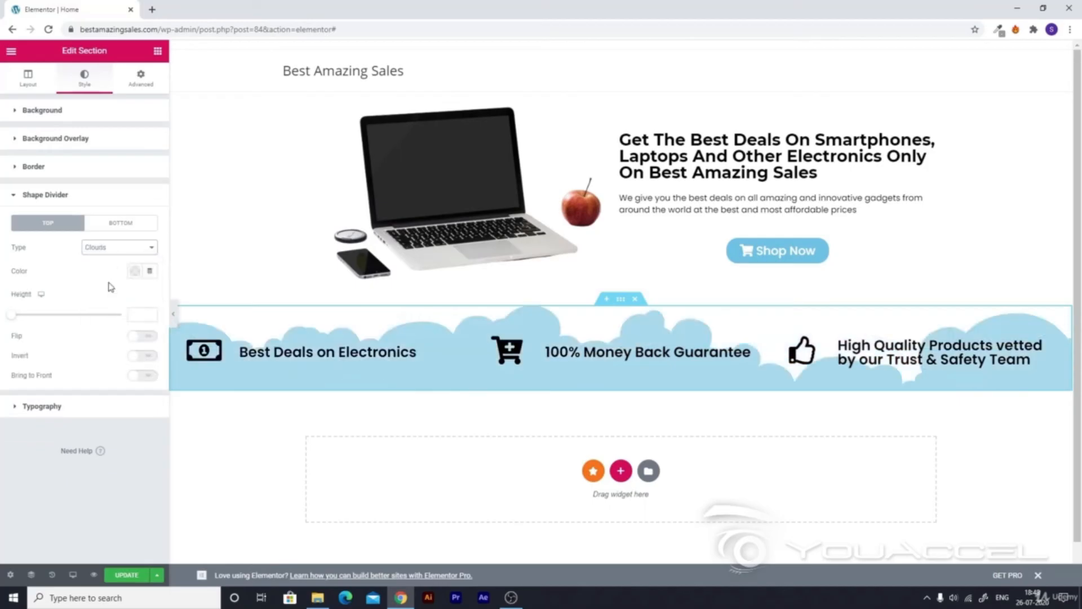
click(108, 253)
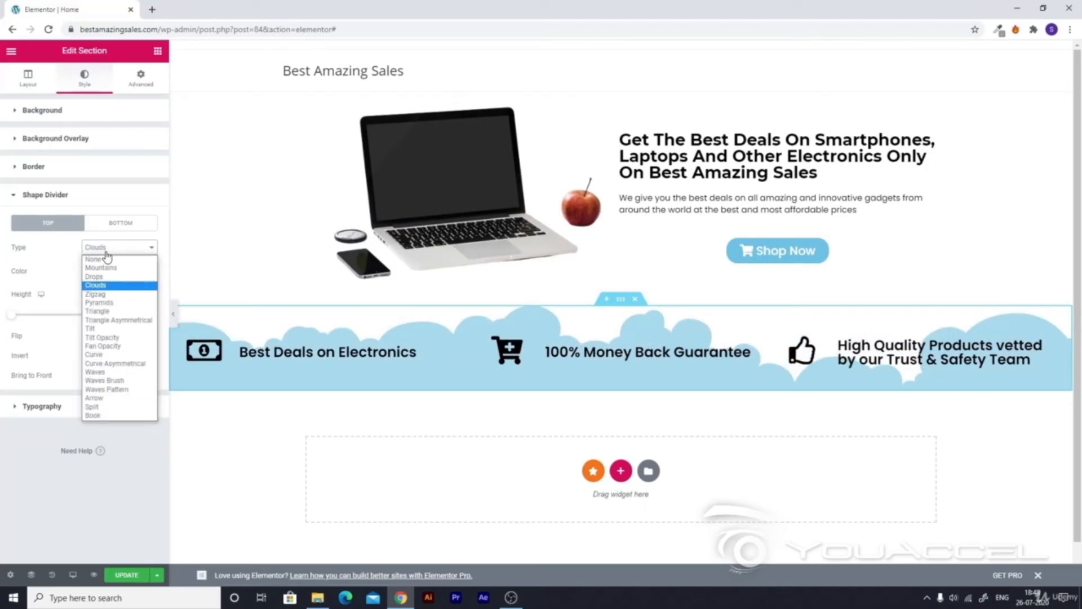
click(110, 294)
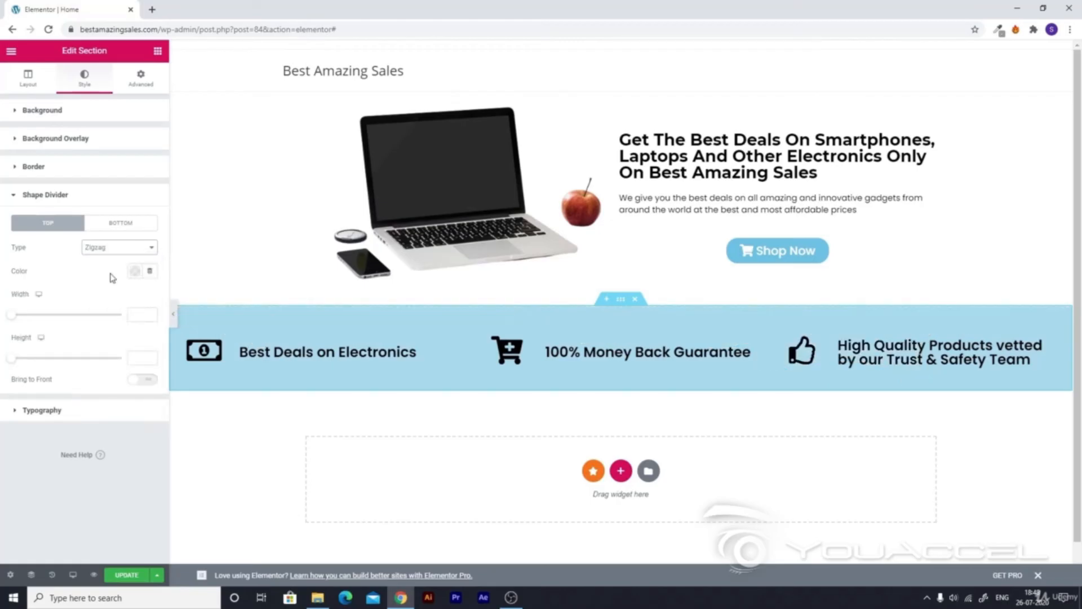
- Set the blue section's bottom shape divider to Zigzag and update the page
click(120, 248)
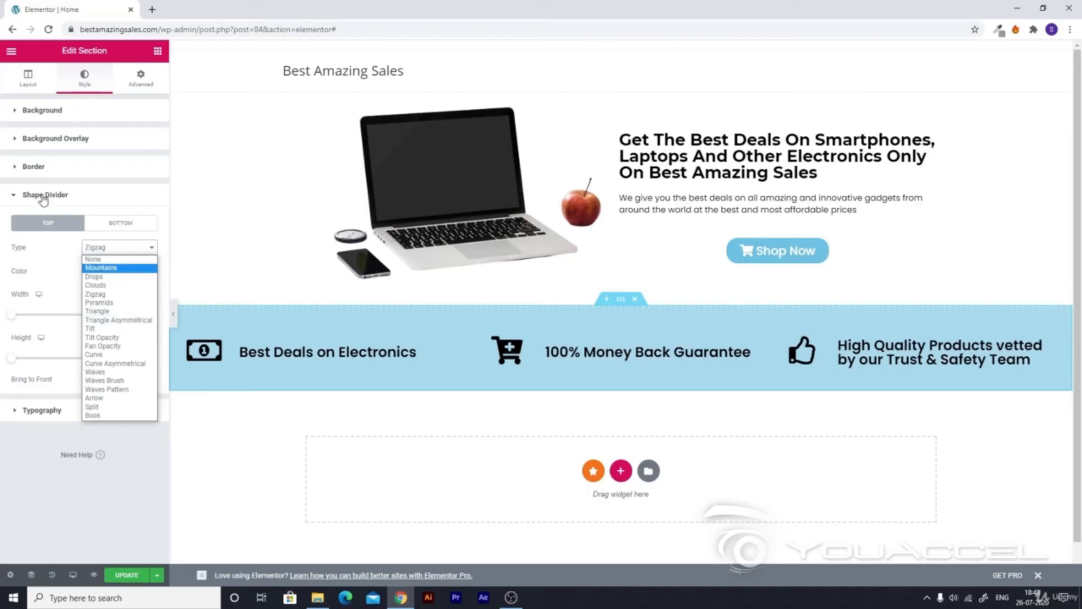
click(37, 245)
click(126, 225)
click(117, 247)
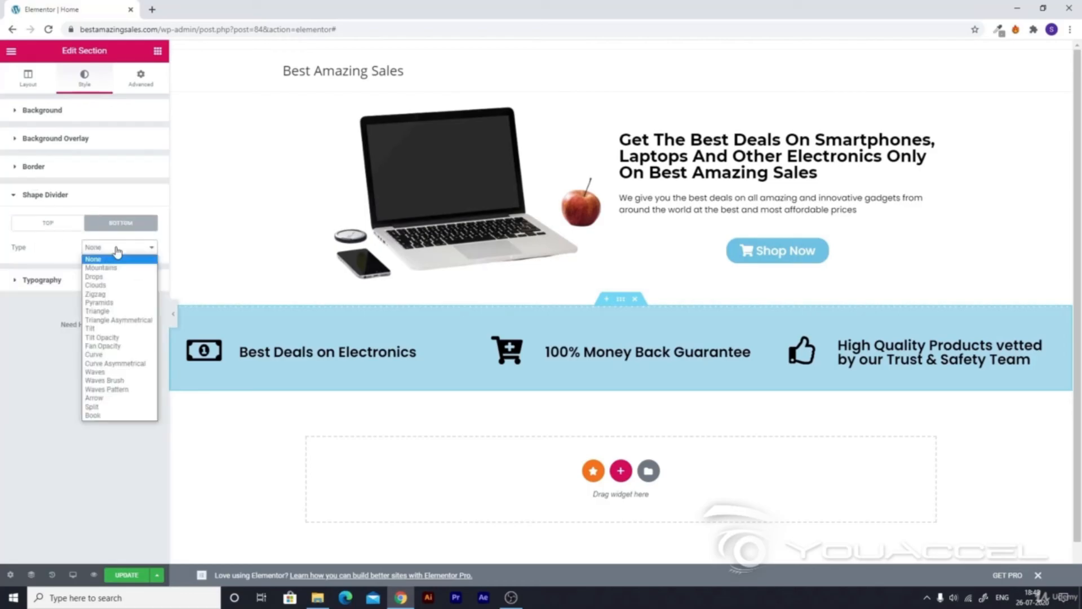
click(115, 293)
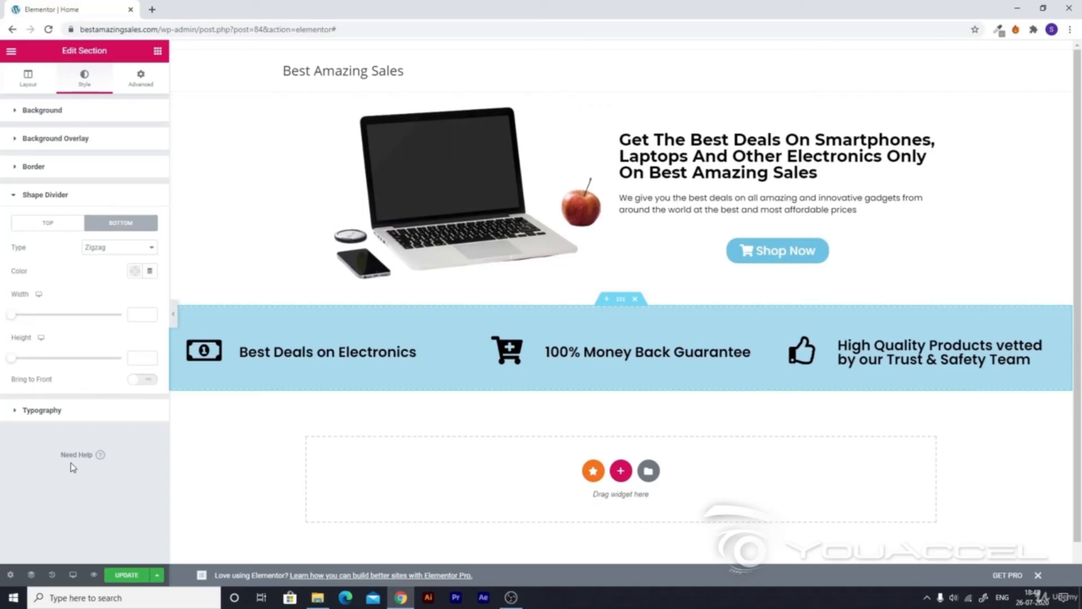
click(124, 575)
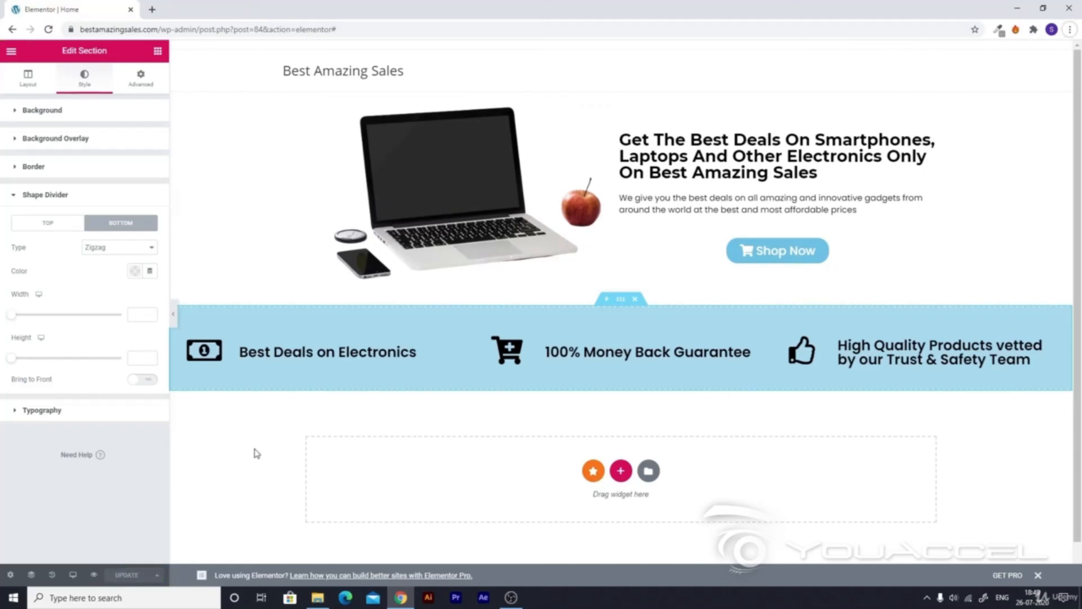
- Switch to the mobile preview and examine how the icons and headings of the blue section stack and align
click(53, 575)
click(73, 575)
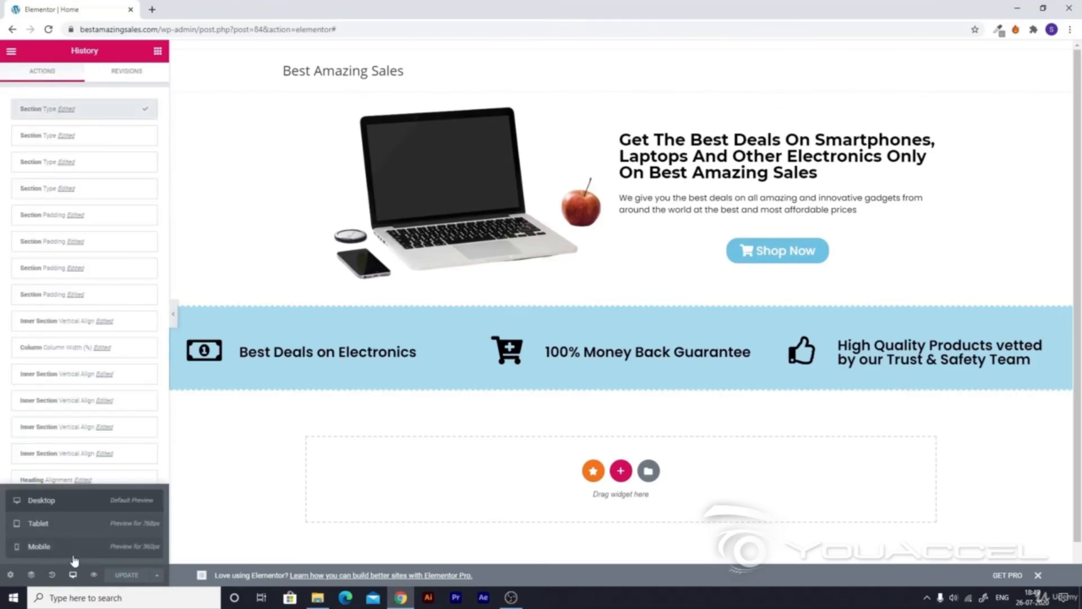
click(73, 548)
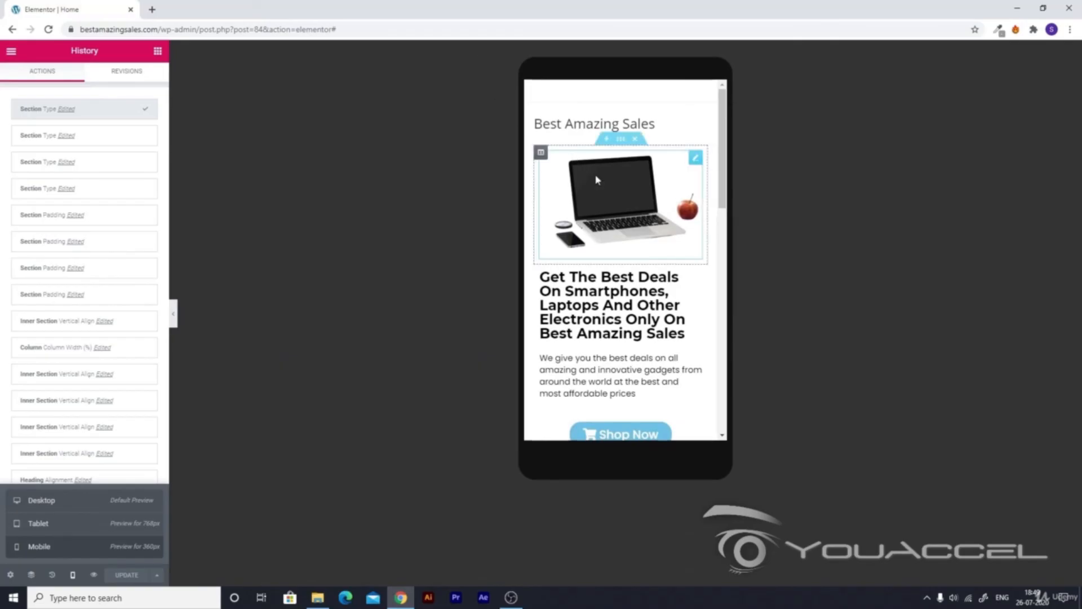
scroll(613, 326, down, 3)
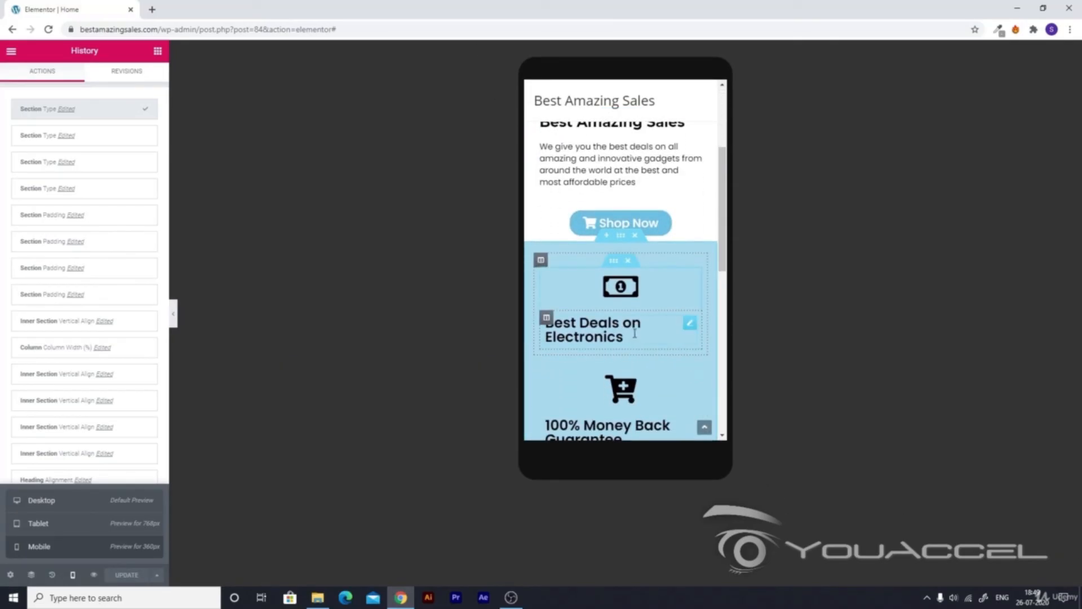
scroll(632, 334, down, 1)
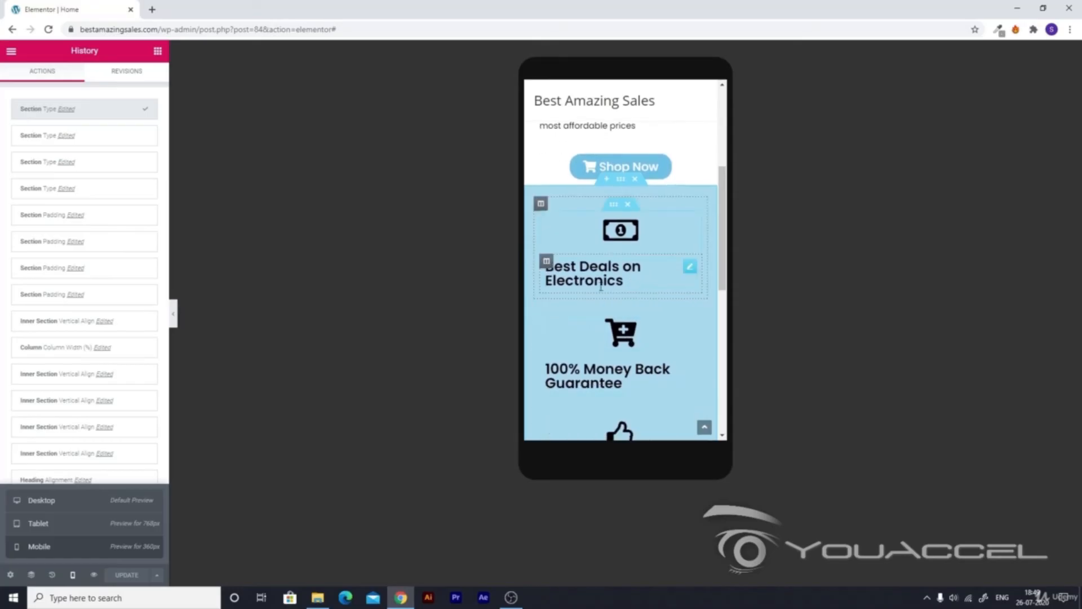
scroll(636, 270, down, 1)
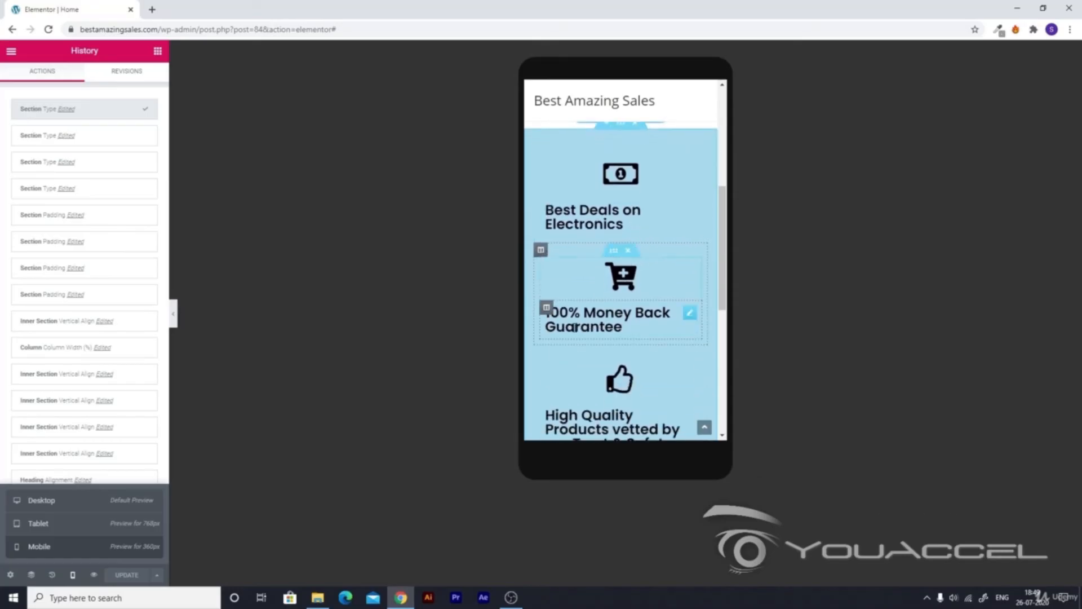
scroll(589, 325, down, 2)
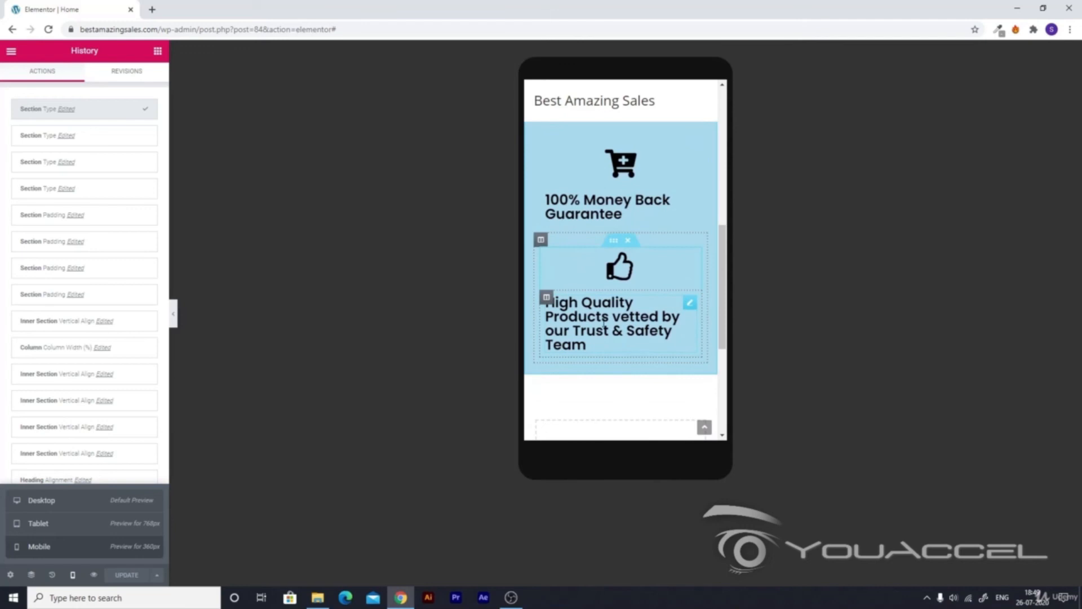
scroll(604, 321, up, 4)
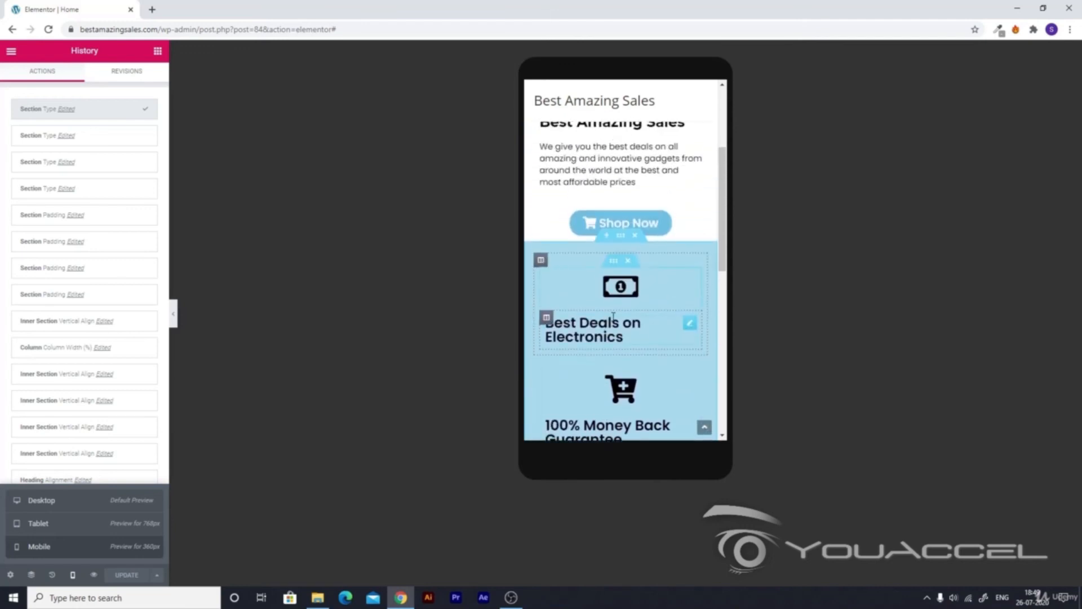
- Center the "Best Deals on Electronics" heading for the mobile layout
click(614, 331)
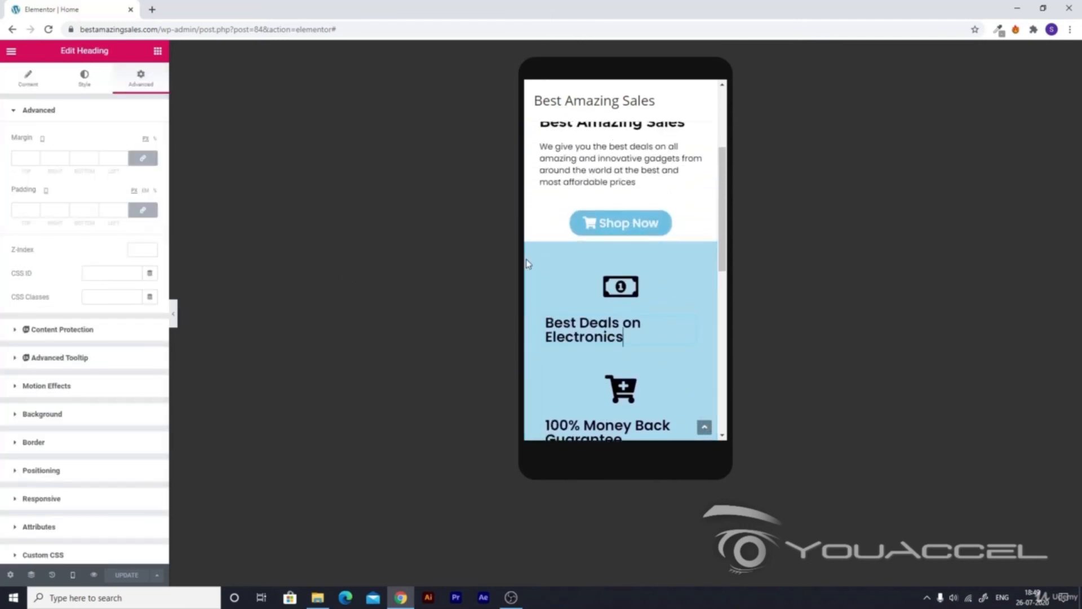
click(17, 90)
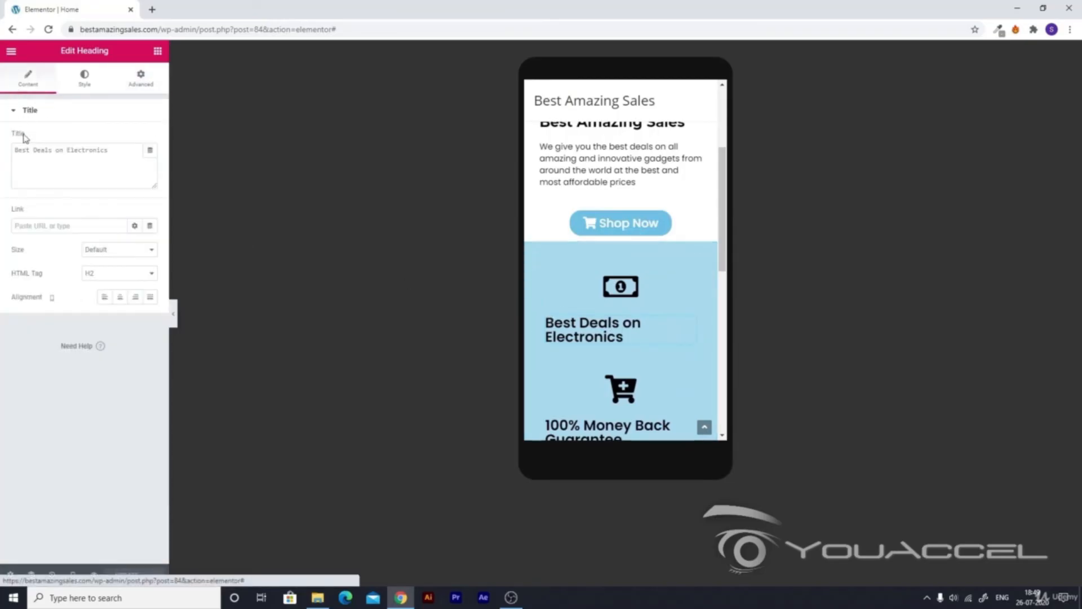
click(119, 297)
- Center the "100% Money Back Guarantee" heading for the mobile layout
scroll(666, 344, down, 1)
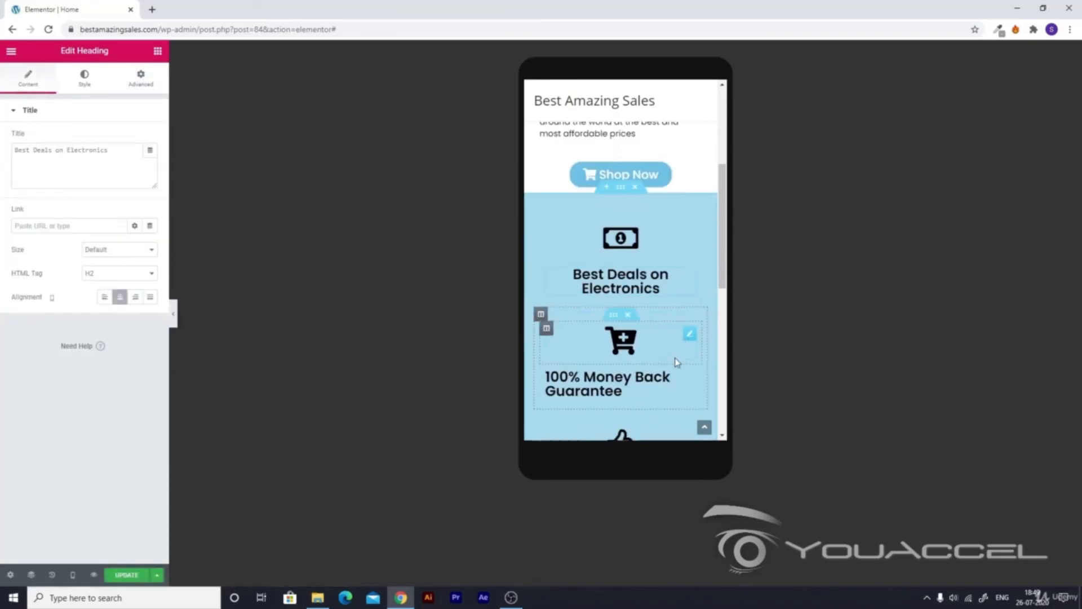
click(85, 78)
click(30, 82)
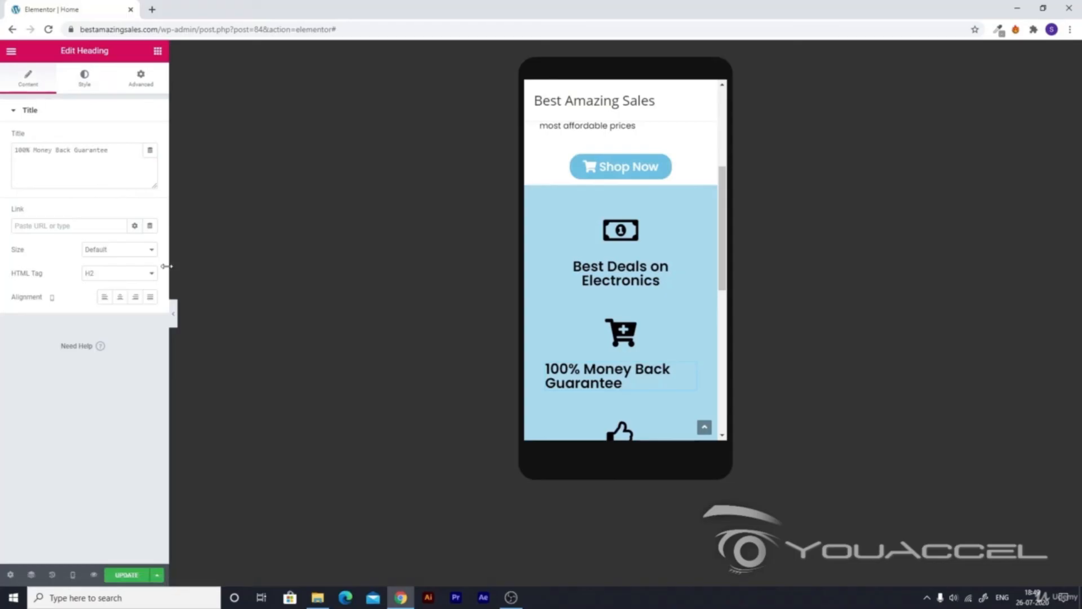
click(119, 297)
- Center the "High Quality Products vetted by our Trust & Safety Team" heading for the mobile layout
scroll(561, 305, down, 2)
scroll(562, 304, down, 1)
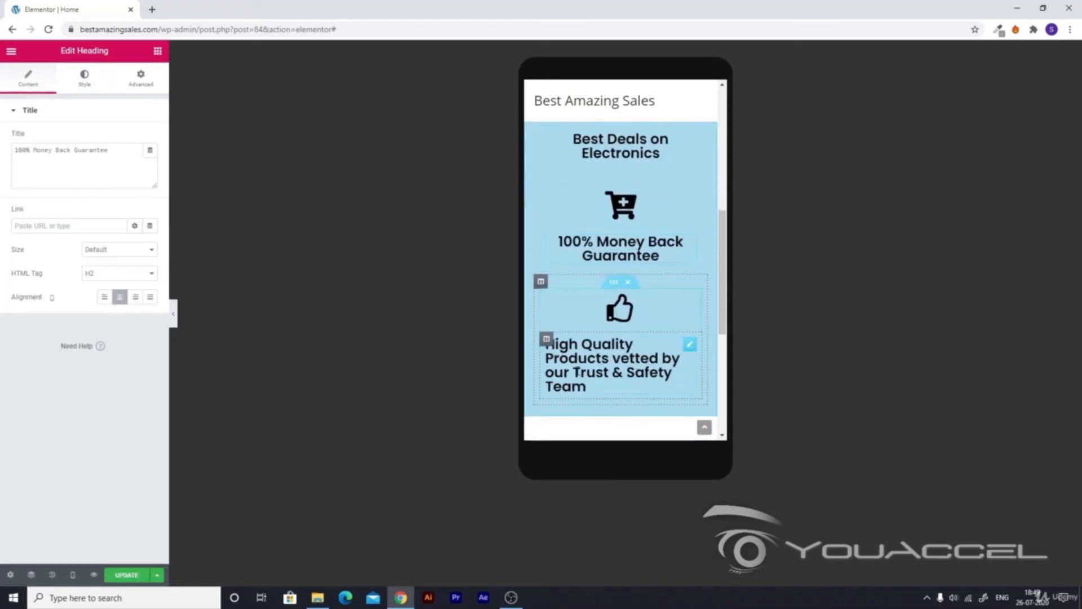
click(85, 77)
click(28, 85)
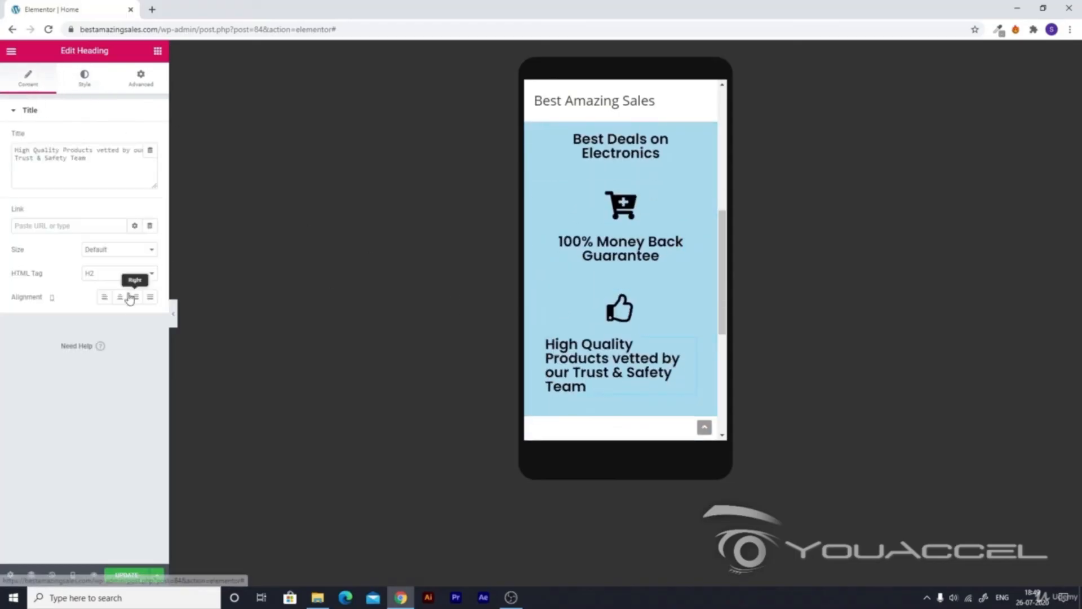
click(119, 297)
- Review the stacked icons and headings in the mobile preview, and open the margin and padding settings of the "High Quality Products" heading
scroll(590, 308, down, 1)
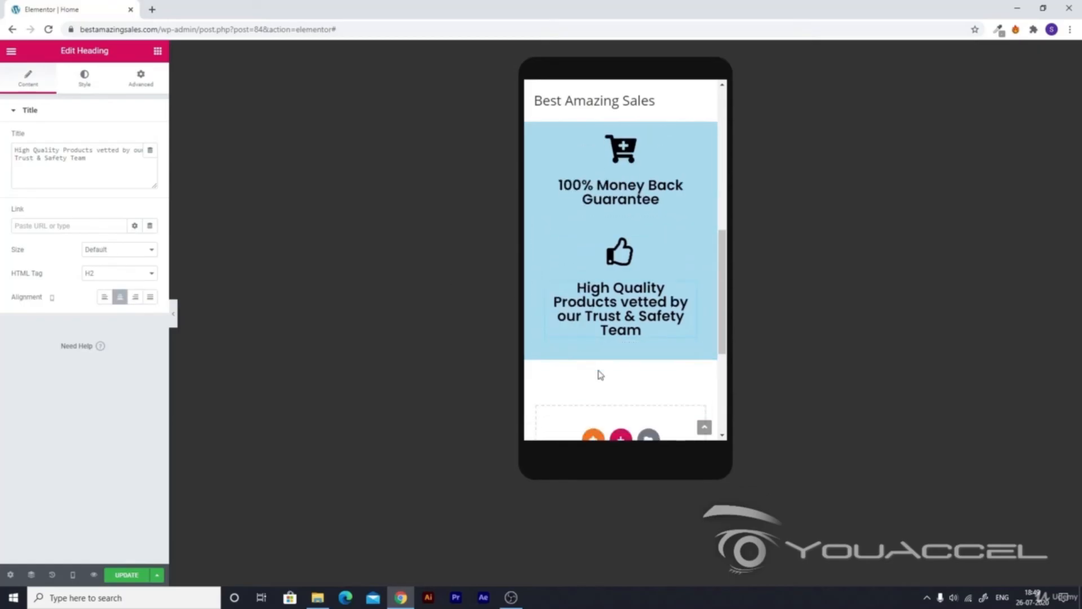
scroll(596, 374, up, 4)
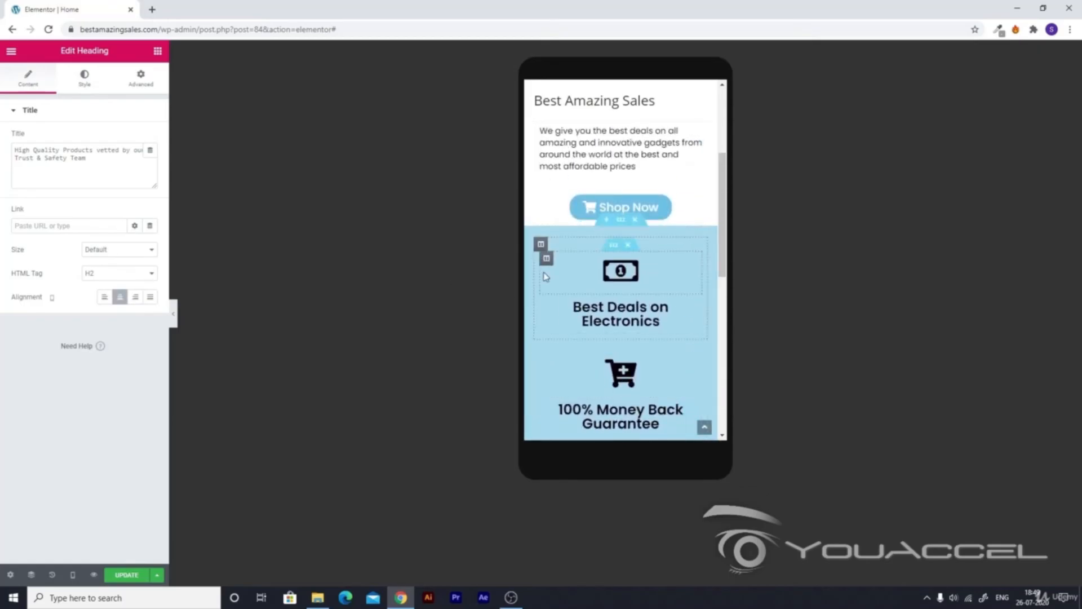
scroll(553, 328, down, 1)
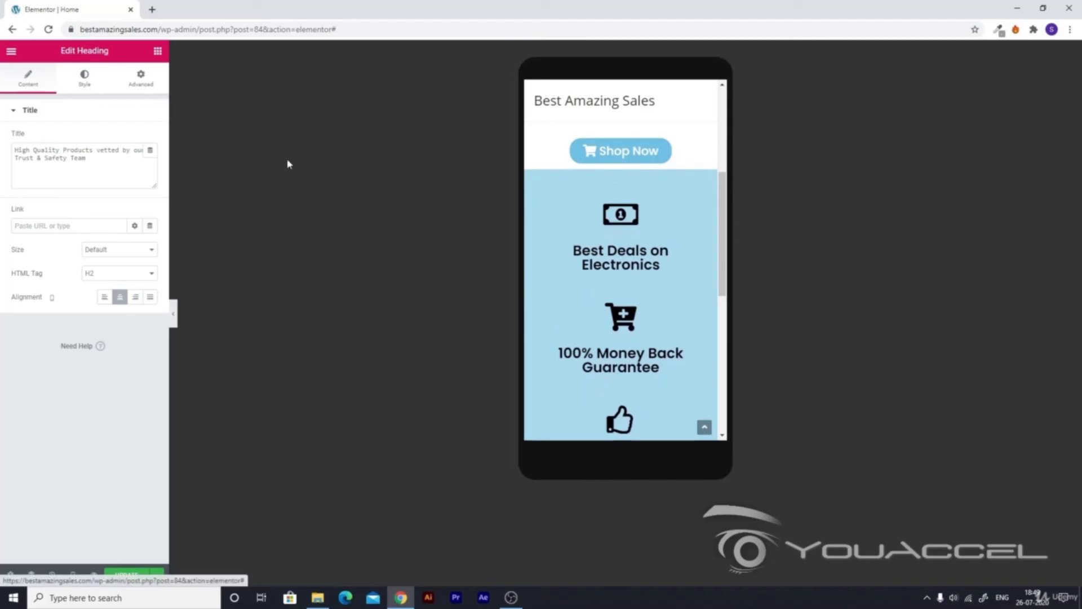
scroll(617, 282, down, 1)
scroll(613, 391, down, 1)
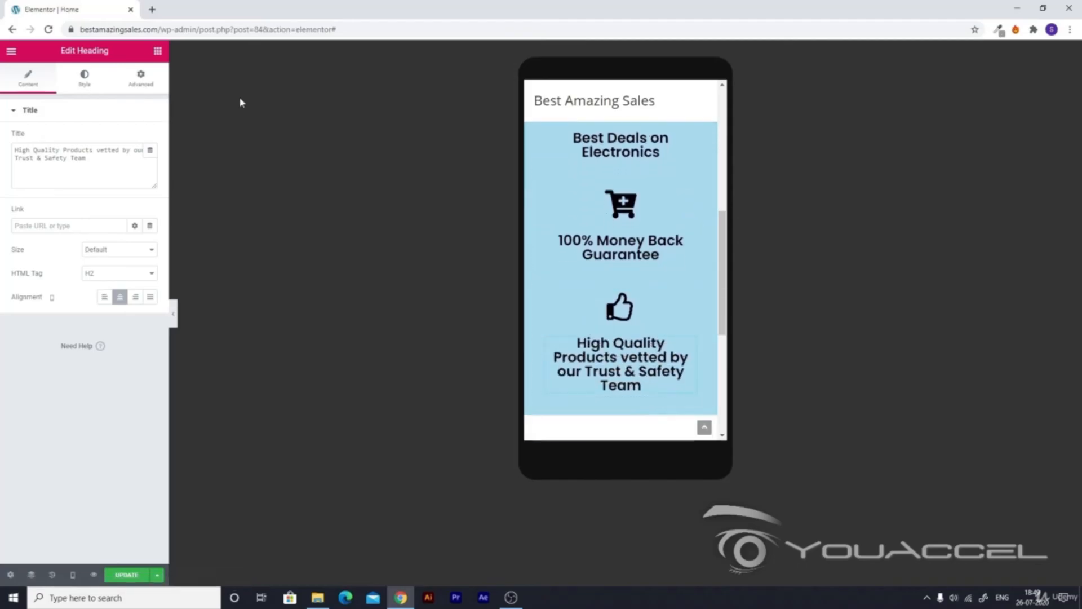
click(141, 78)
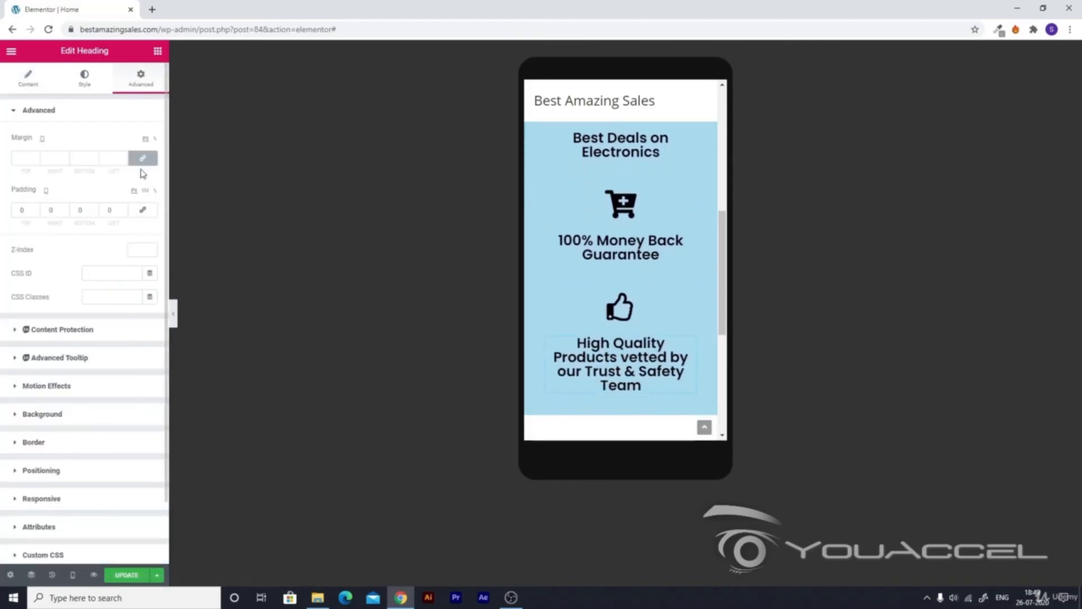
scroll(667, 352, up, 2)
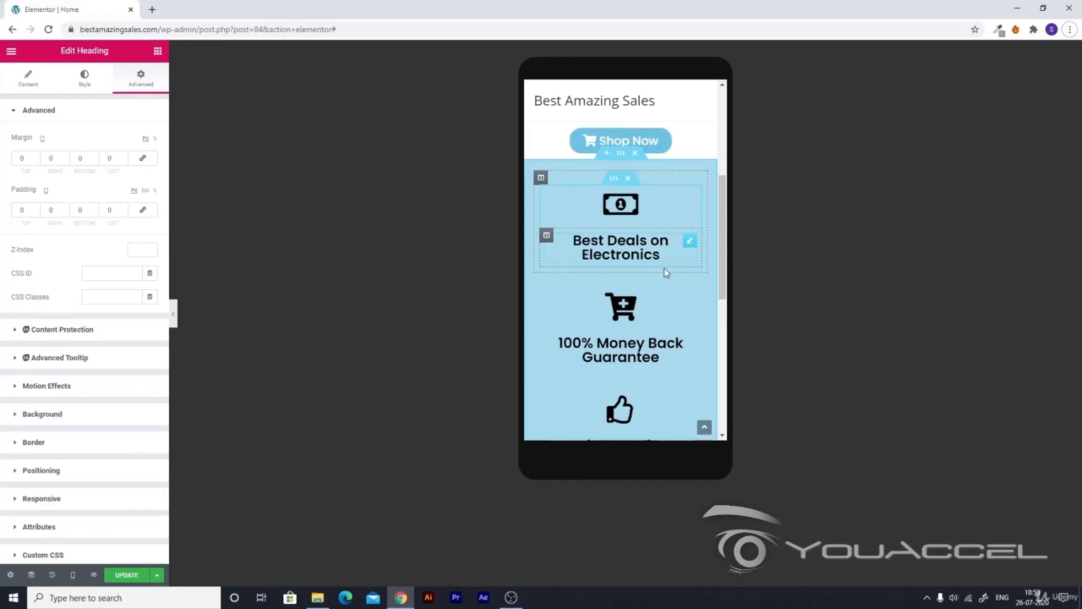
- Review the mobile layout from the laptop image and introductory text through the Shop Now button to the last icon and heading
click(664, 273)
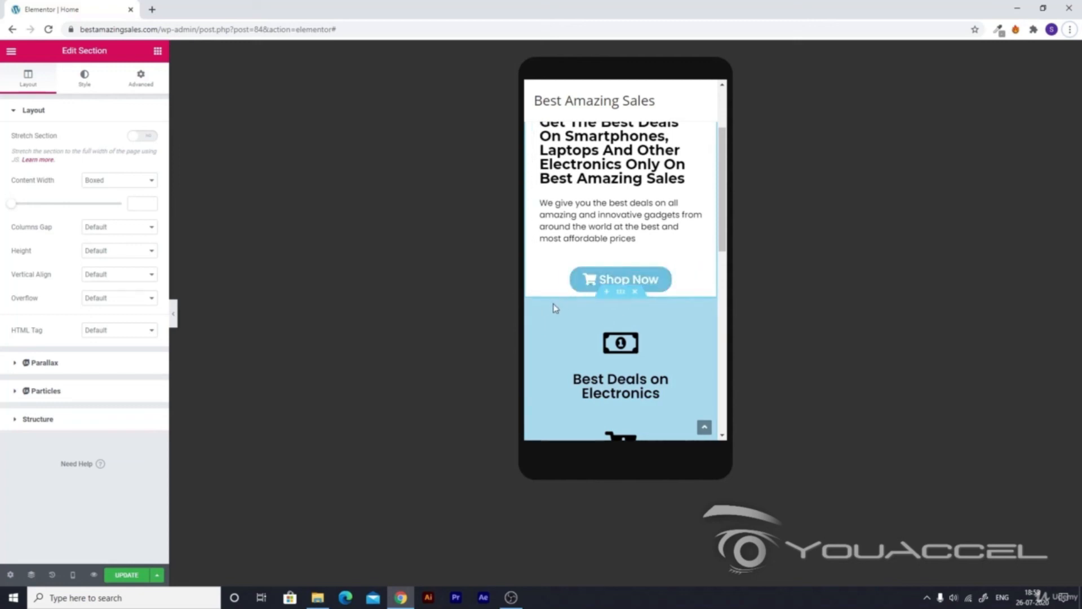
scroll(609, 336, up, 1)
scroll(609, 337, up, 1)
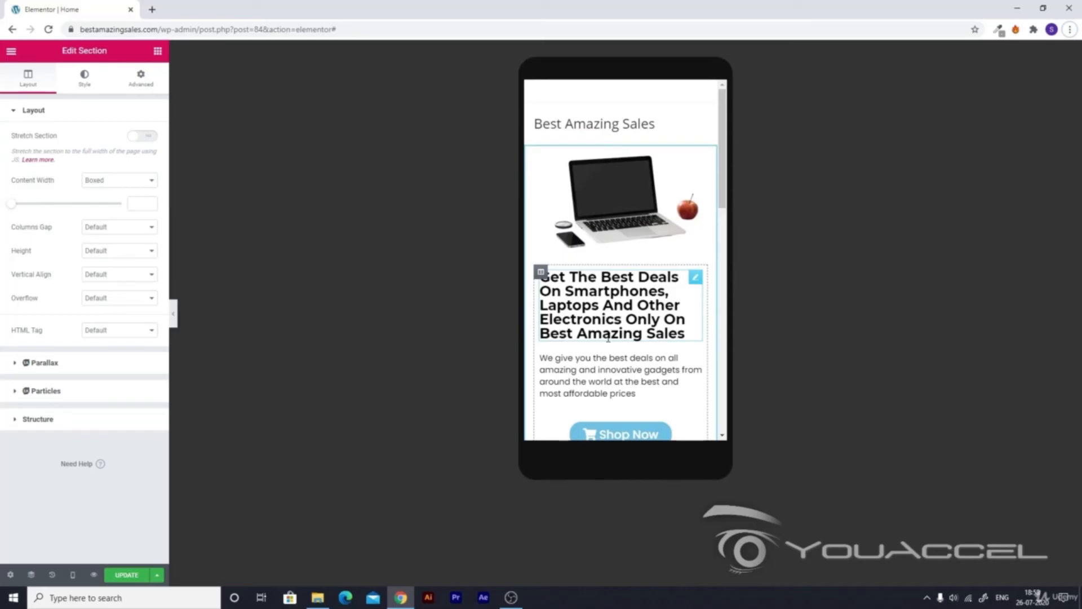
scroll(608, 338, down, 2)
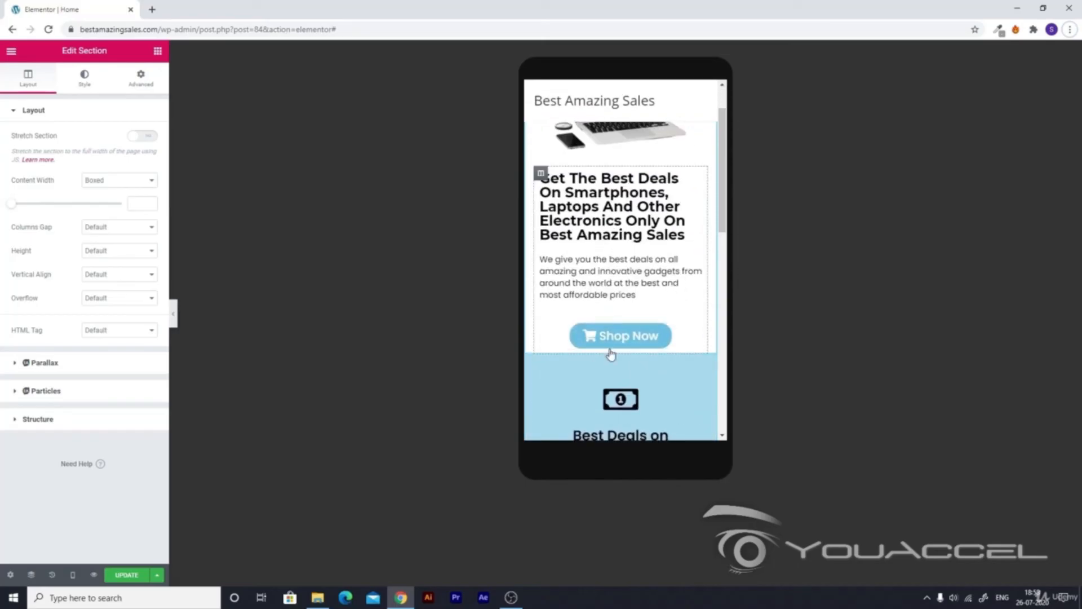
scroll(644, 243, up, 2)
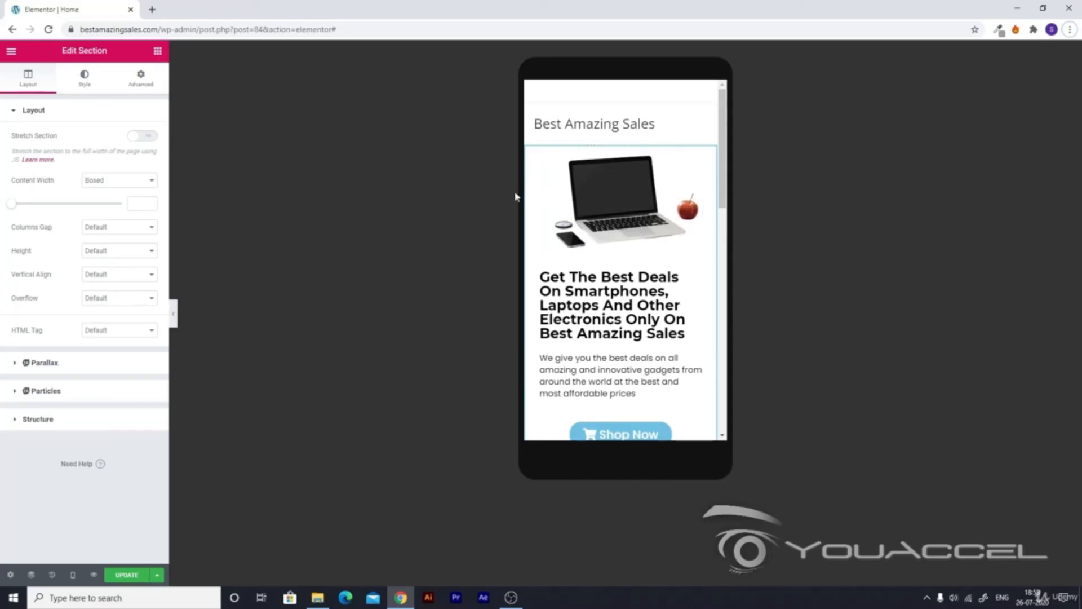
scroll(631, 273, down, 2)
scroll(632, 273, down, 2)
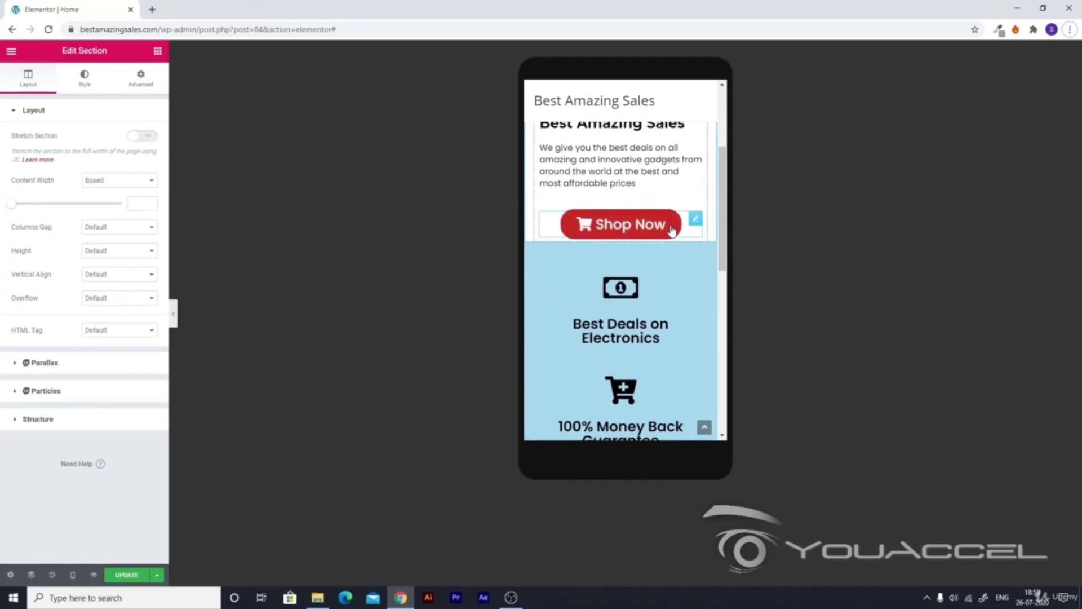
scroll(668, 235, up, 1)
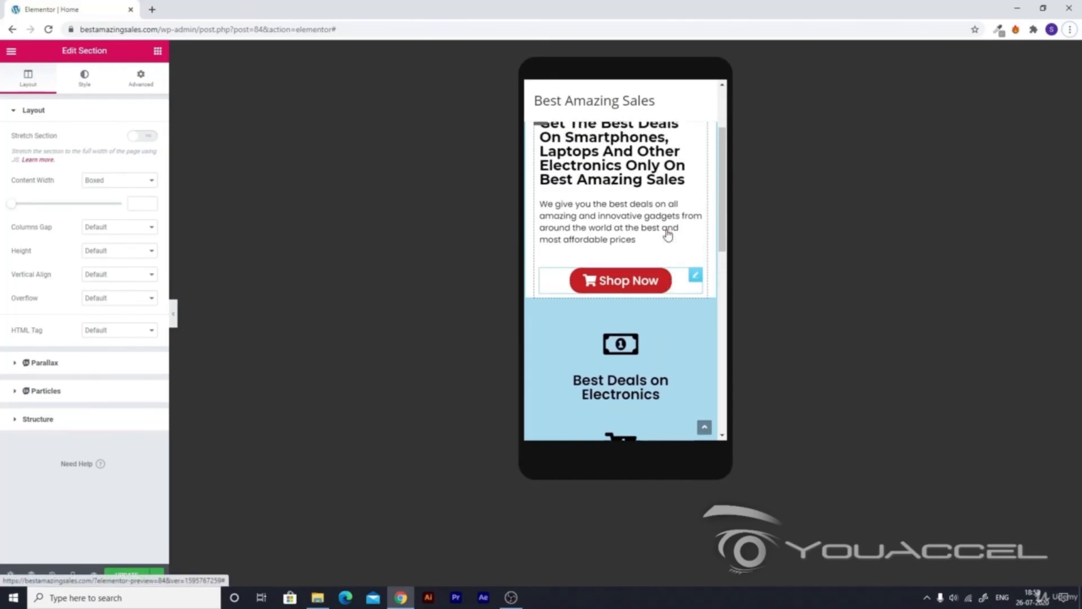
scroll(667, 234, down, 7)
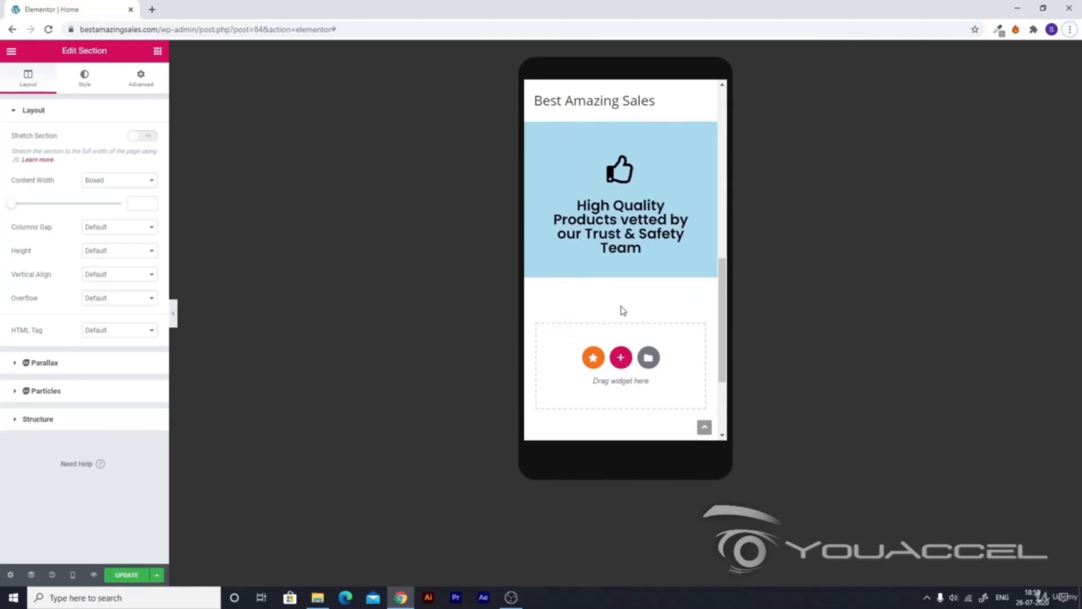
- Add a one-column section below the icon row and move it to the top of the page, above the laptop image section
click(623, 357)
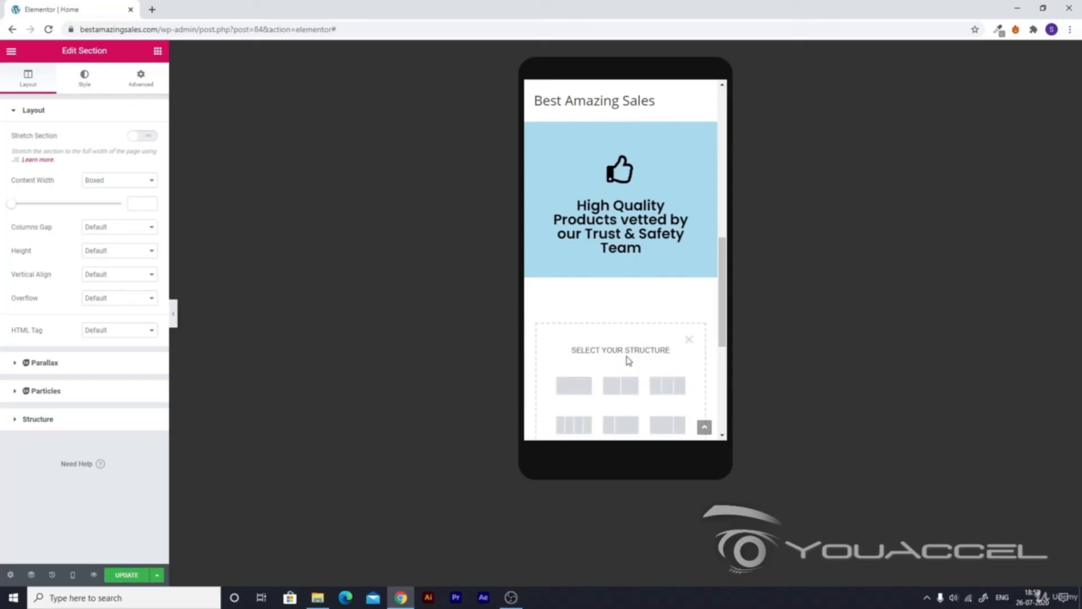
click(568, 383)
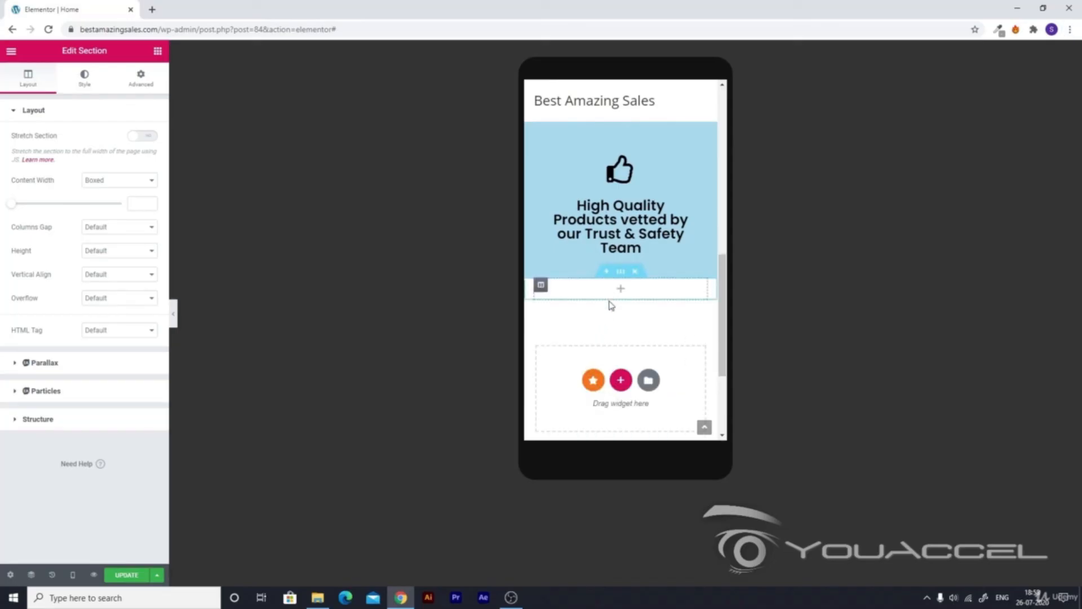
drag(621, 273, 640, 163)
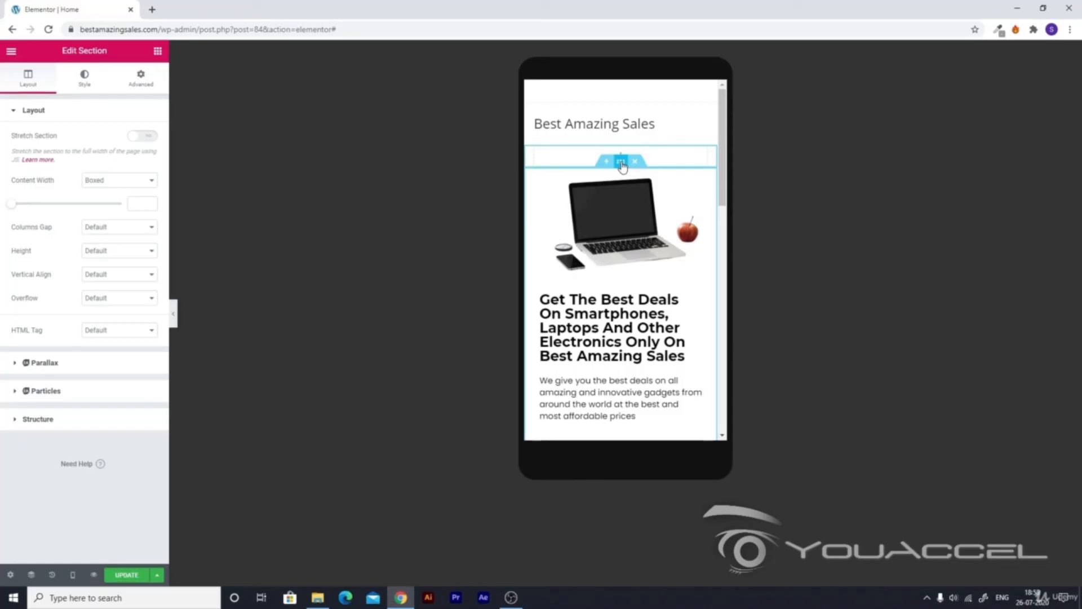
scroll(621, 278, down, 3)
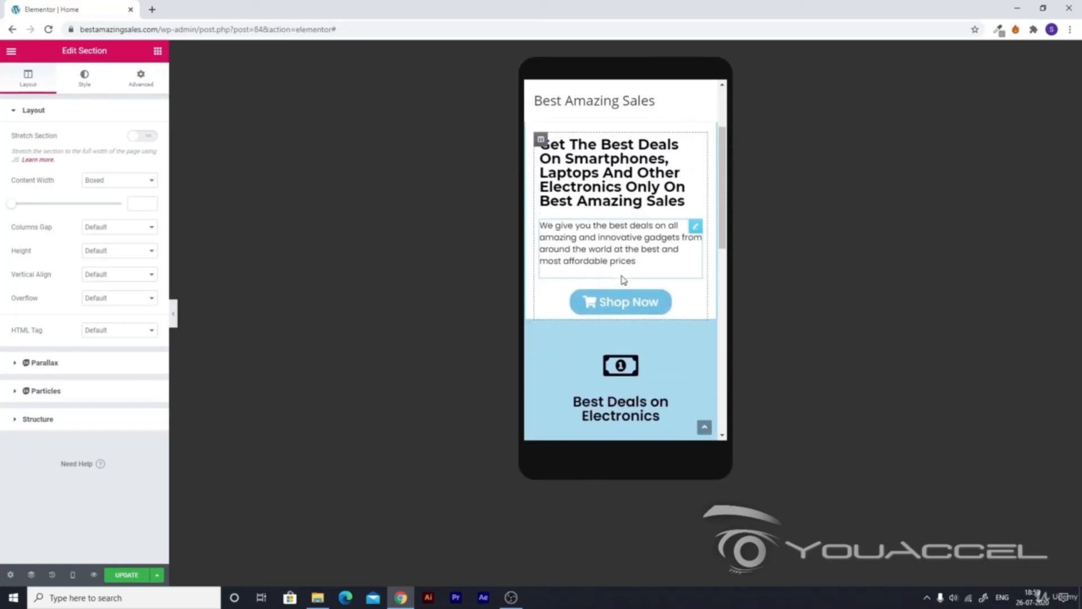
scroll(623, 271, up, 3)
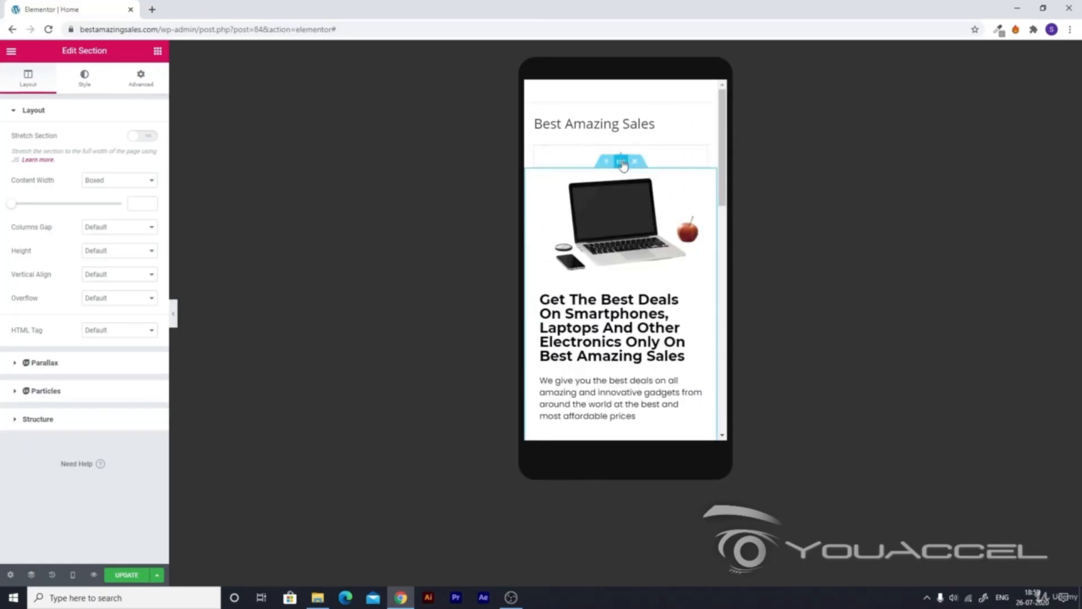
- Set the bottom padding of the section containing the laptop image and Shop Now button to 20
click(146, 79)
click(152, 217)
click(78, 212)
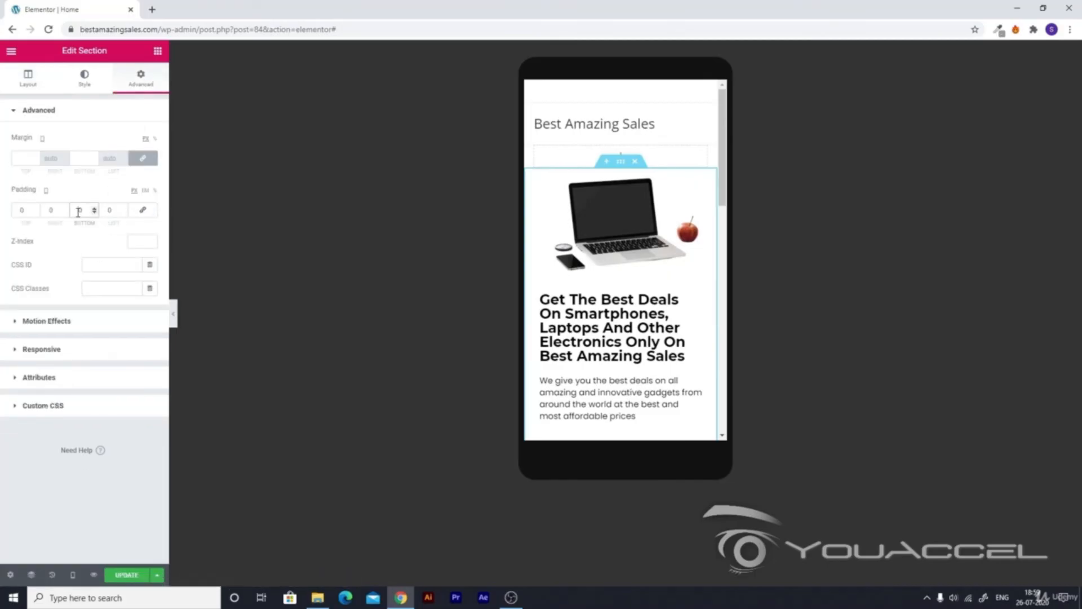
scroll(647, 338, down, 2)
text(2)
scroll(646, 338, down, 3)
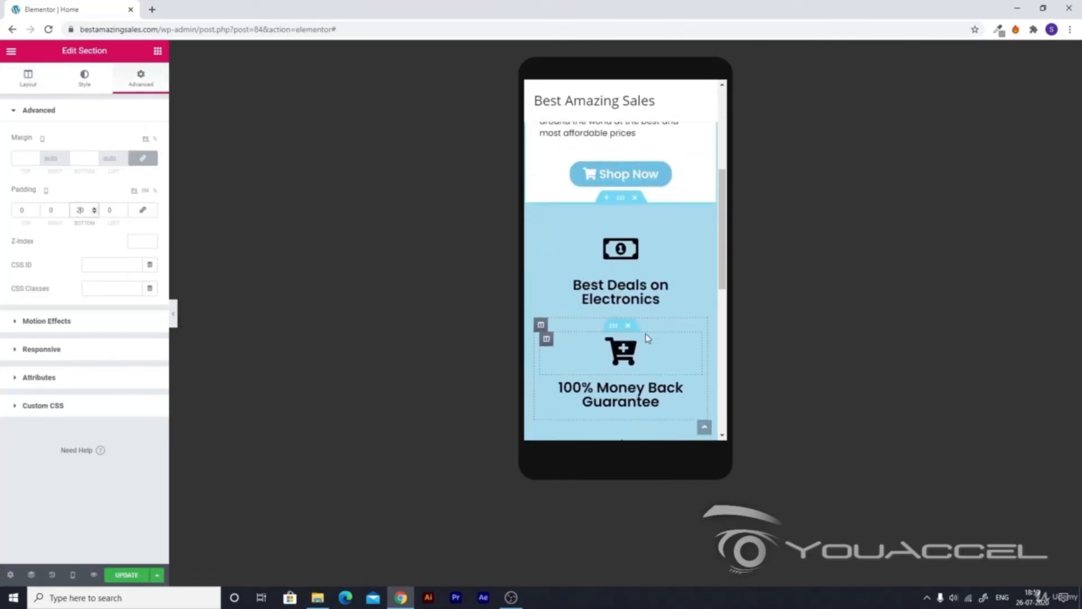
scroll(612, 277, up, 2)
scroll(590, 312, up, 3)
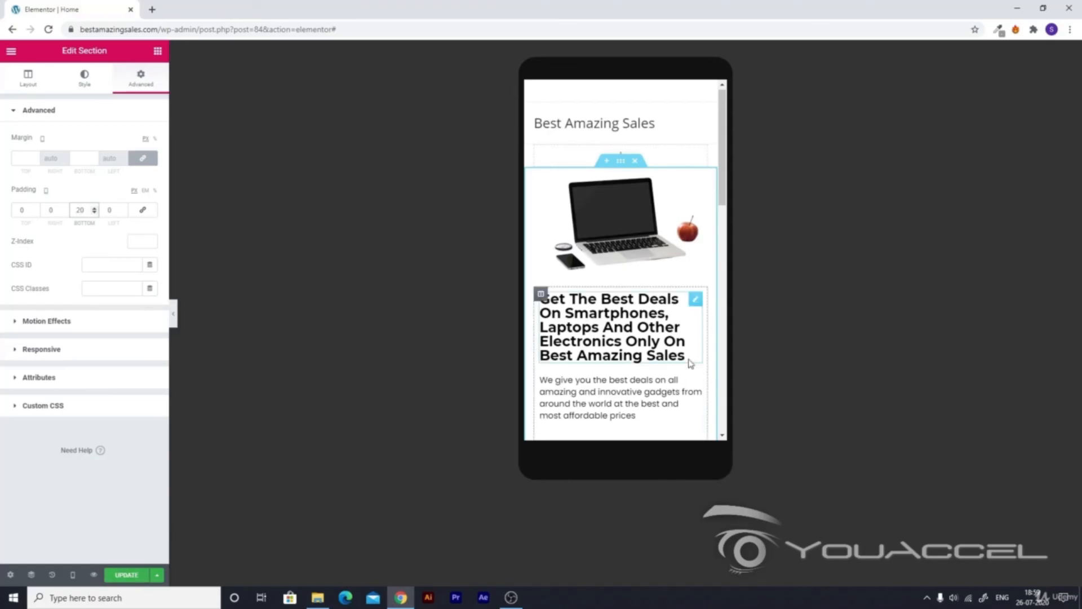
- Delete the empty one-column section above the laptop image
click(669, 155)
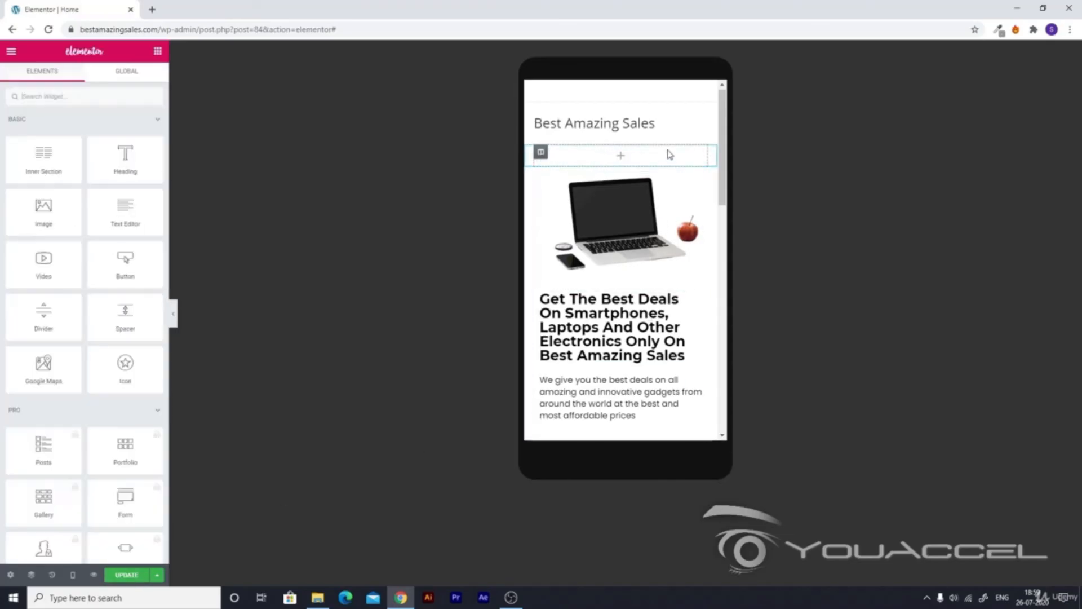
right_click(658, 155)
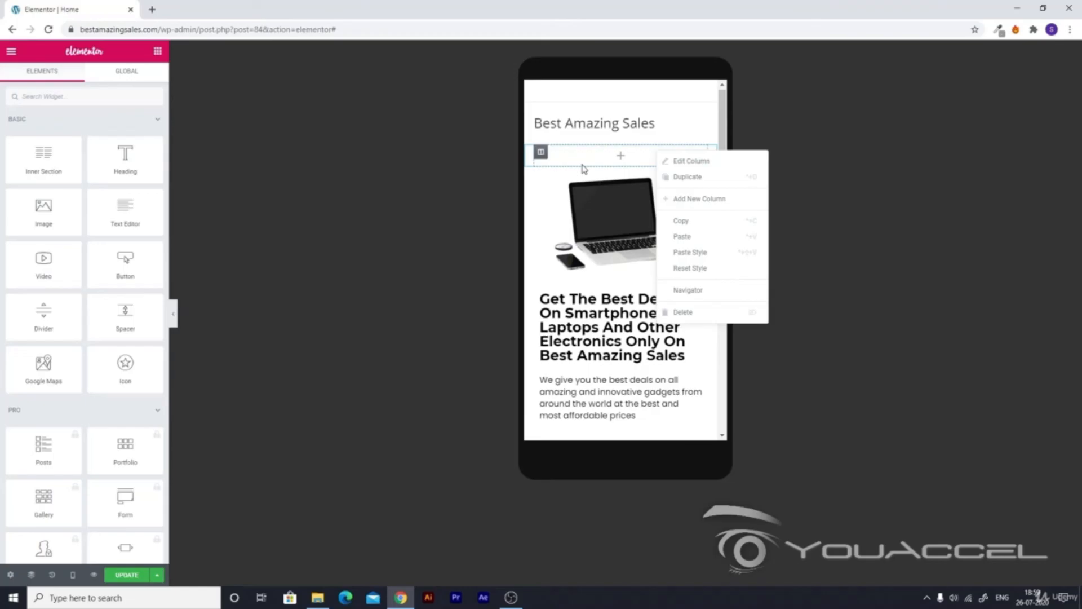
click(699, 311)
right_click(671, 159)
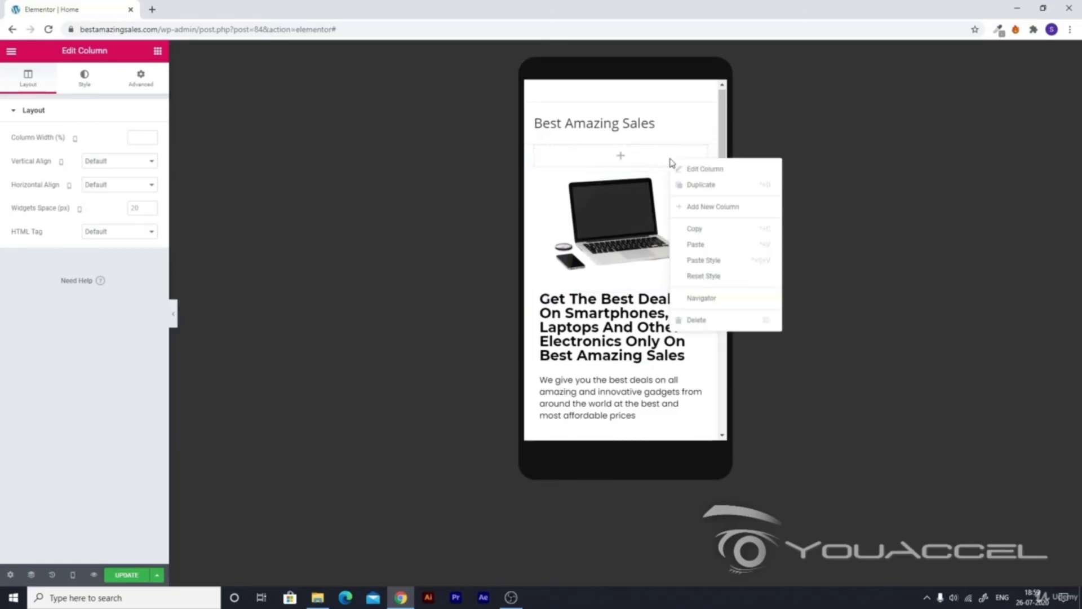
click(709, 321)
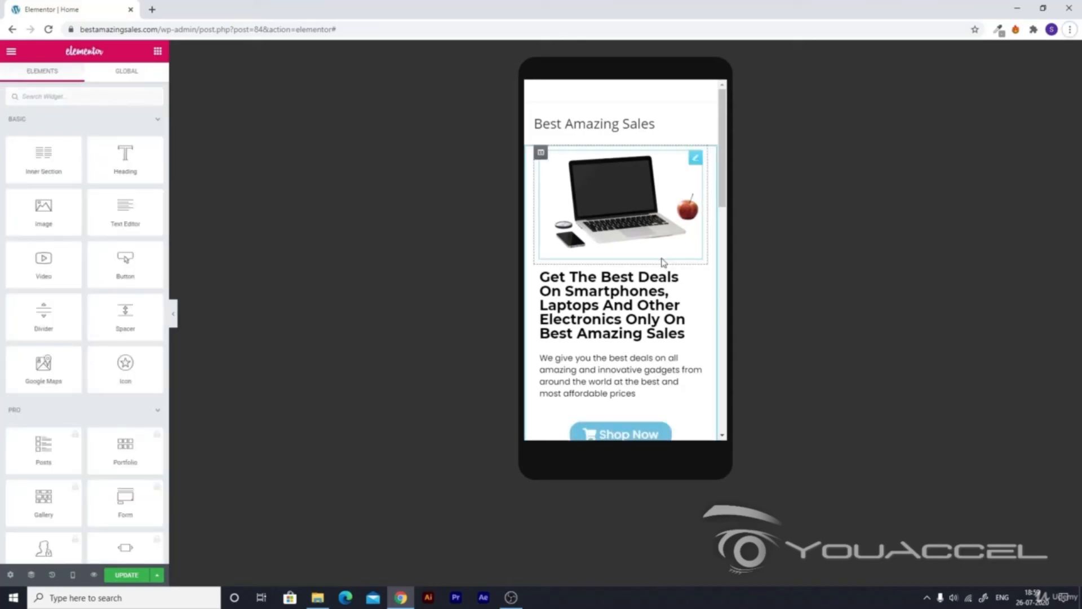
- Review the stacked icon row on mobile and check the content and spacing settings of its three headings
scroll(663, 262, down, 6)
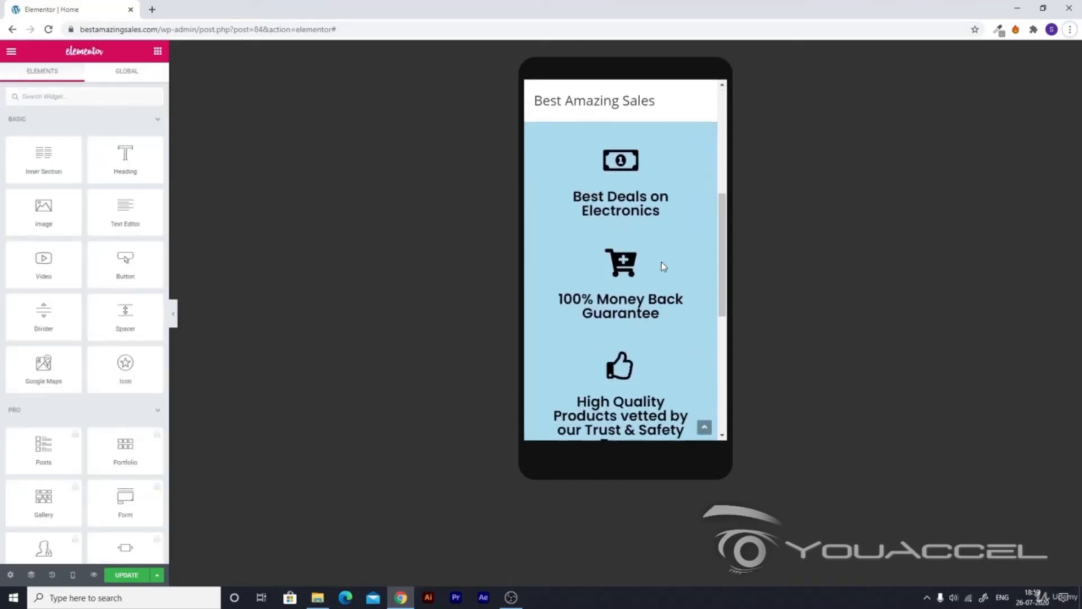
scroll(663, 267, down, 2)
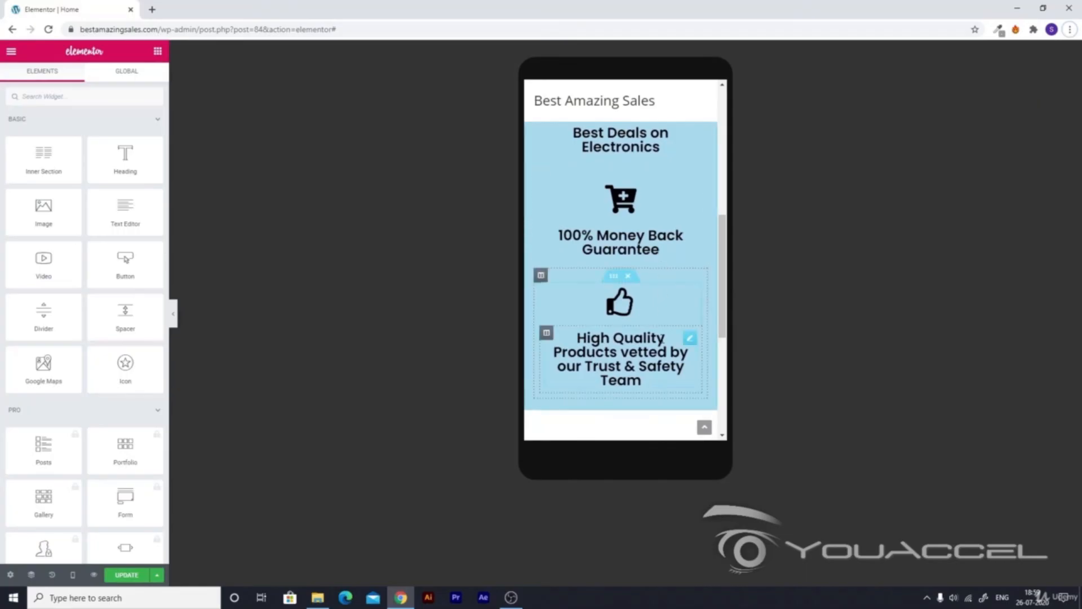
scroll(663, 338, down, 2)
scroll(662, 336, up, 5)
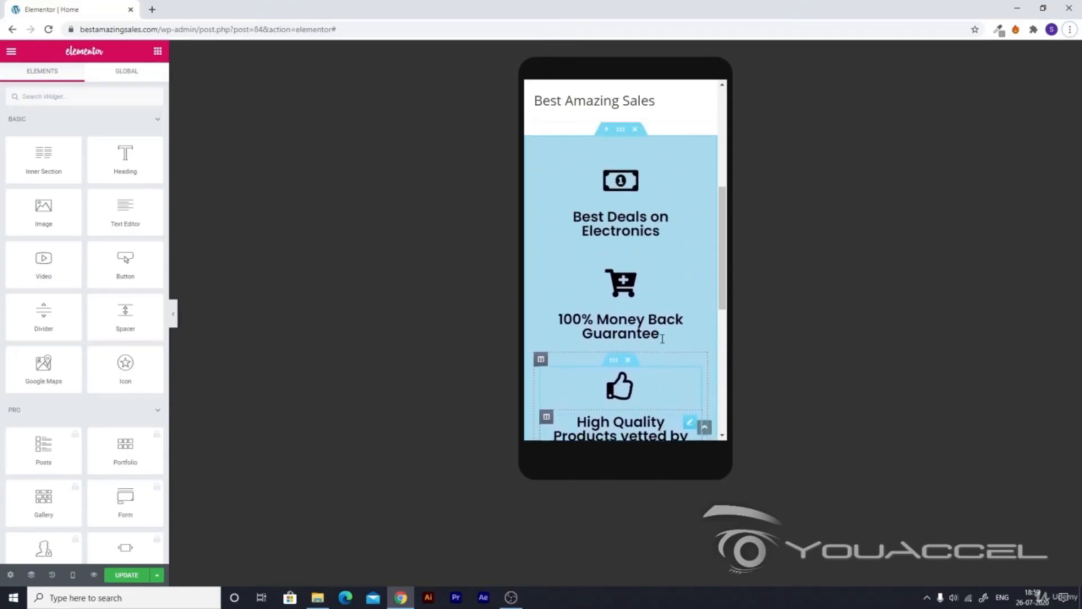
click(651, 259)
click(643, 355)
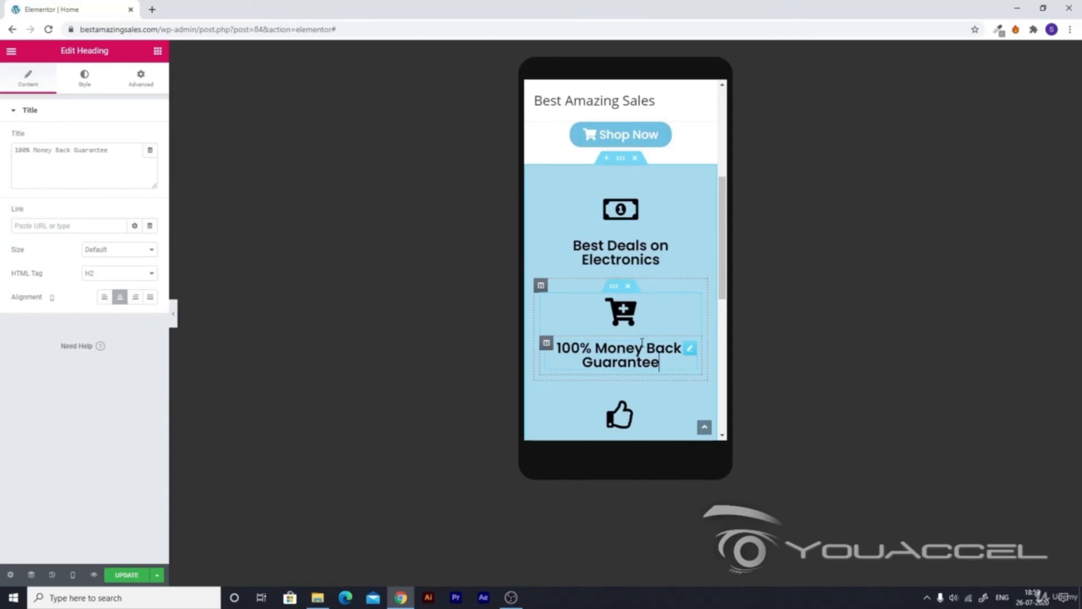
scroll(620, 403, down, 1)
click(633, 407)
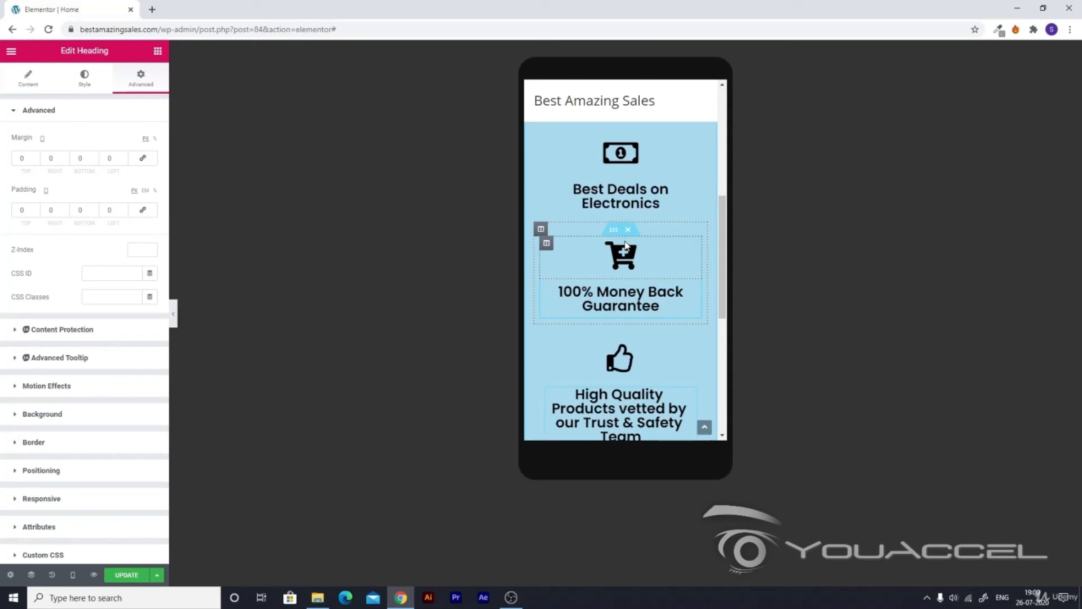
- Add a one-column section below the blue icon row
scroll(626, 248, down, 4)
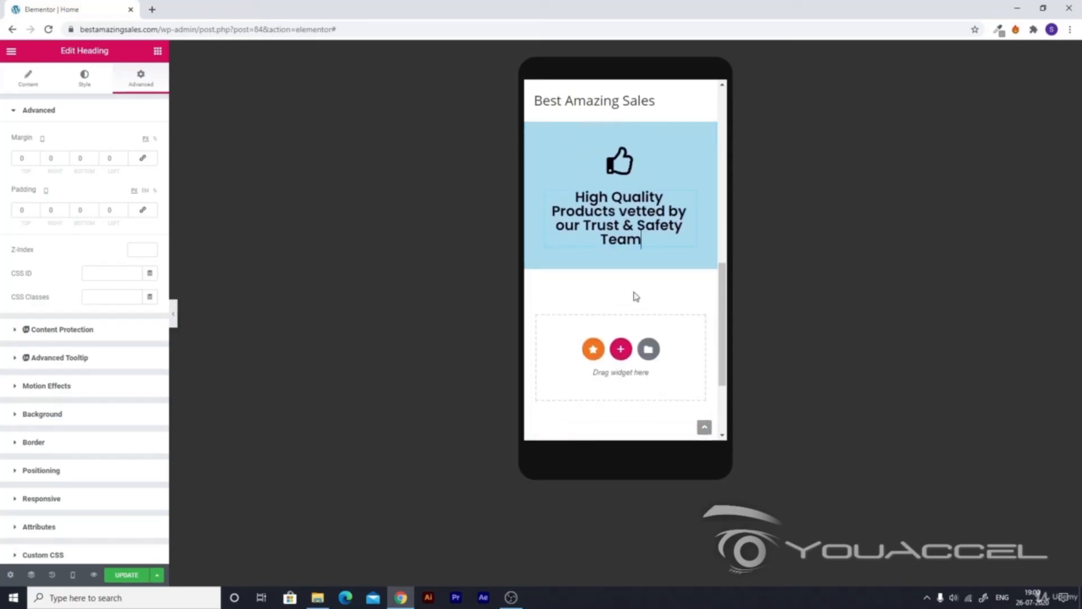
click(621, 351)
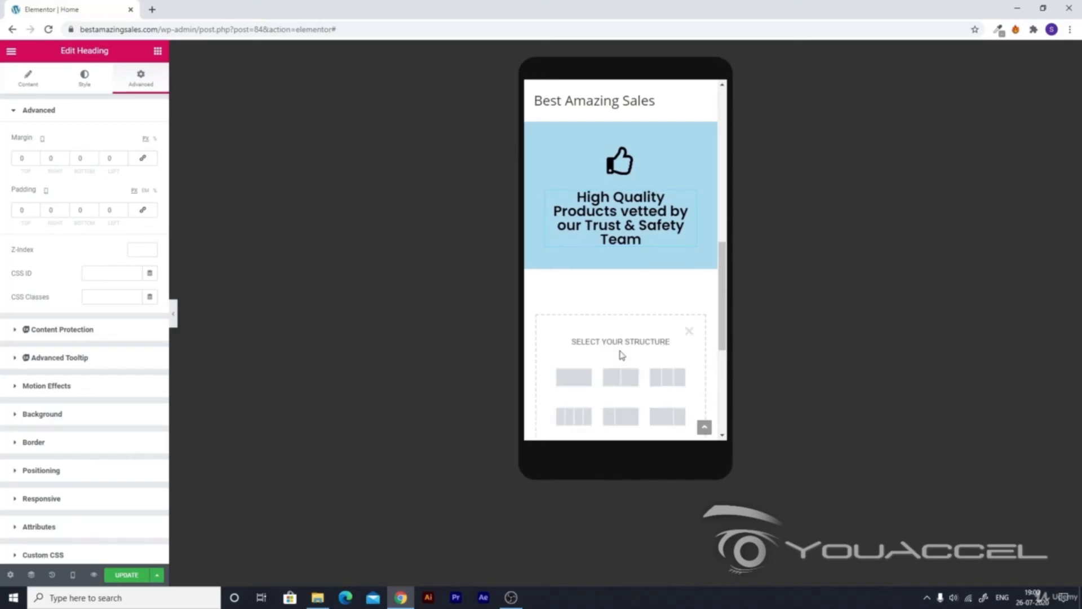
click(582, 385)
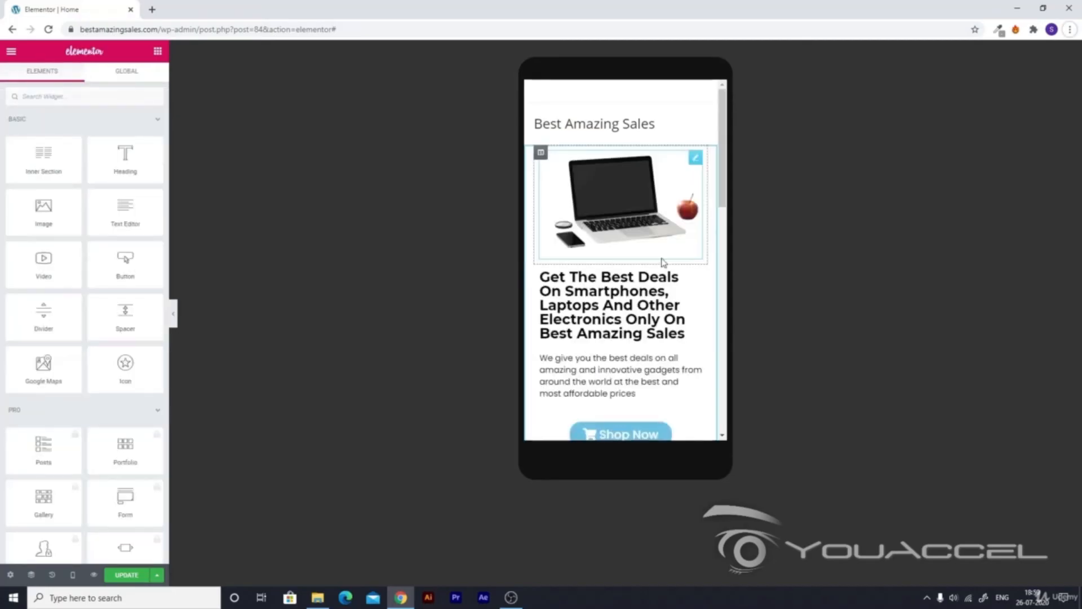
- Examine the mobile page from the laptop image down to the space below the icon row, checking the headings' margin and padding settings
scroll(662, 263, down, 5)
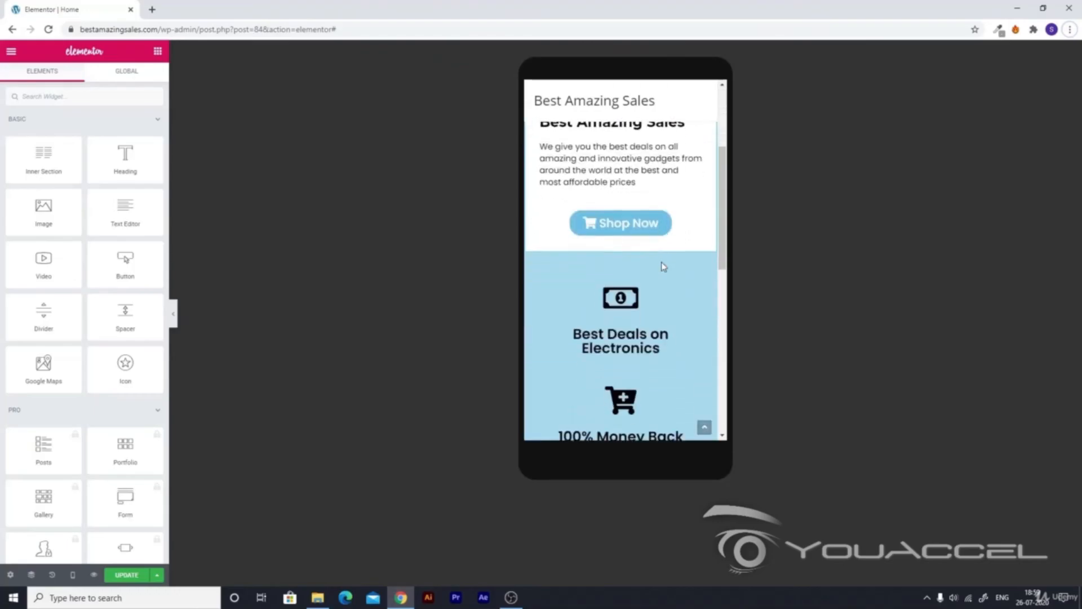
scroll(663, 267, down, 2)
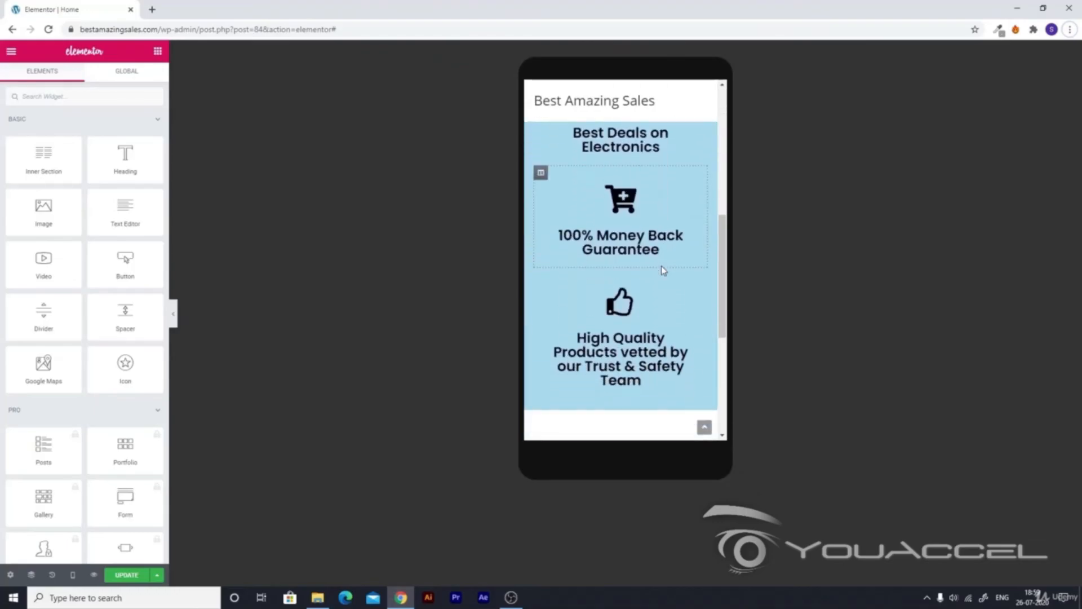
scroll(664, 339, down, 1)
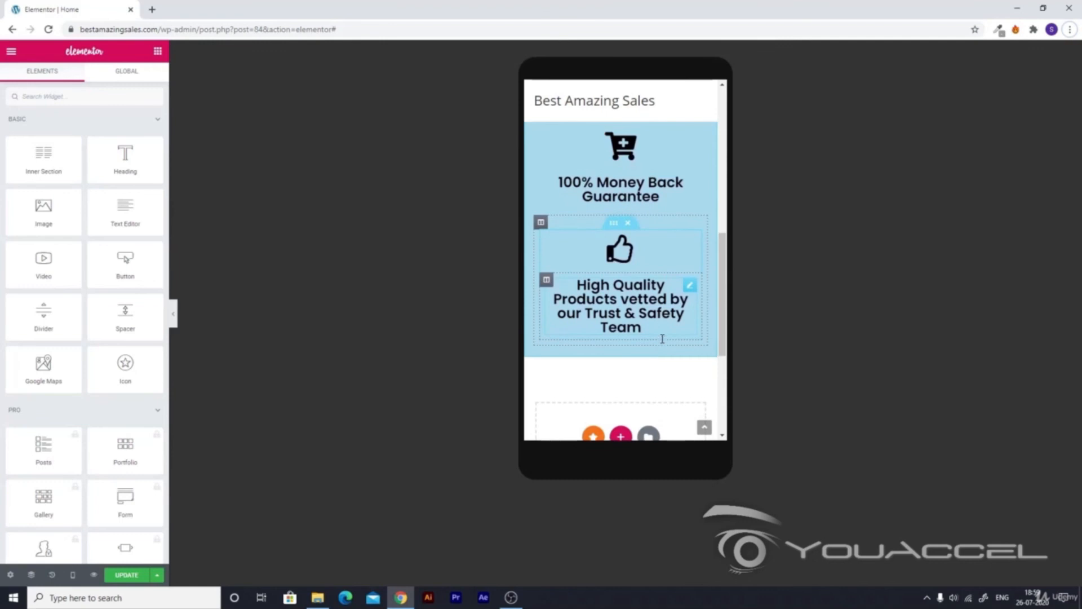
scroll(662, 335, up, 3)
click(651, 259)
click(648, 358)
scroll(648, 361, down, 1)
click(633, 407)
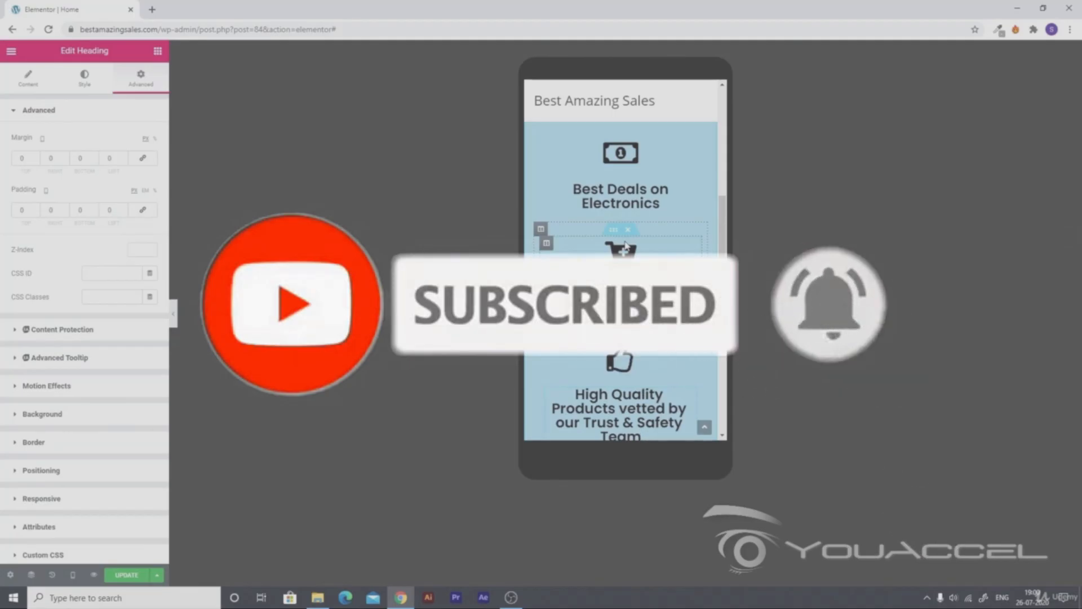
scroll(626, 243, down, 3)
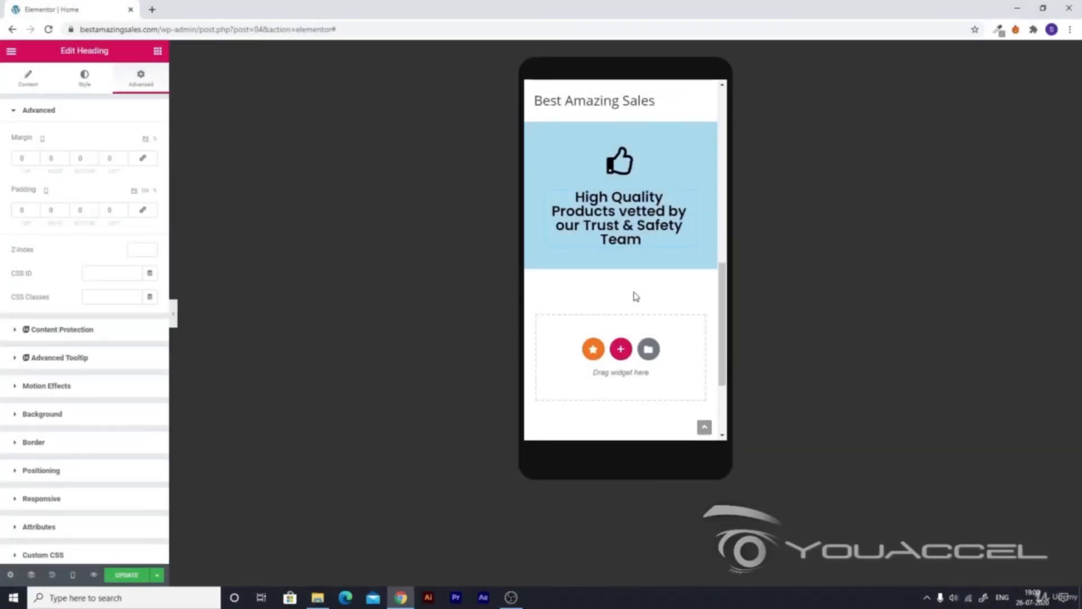